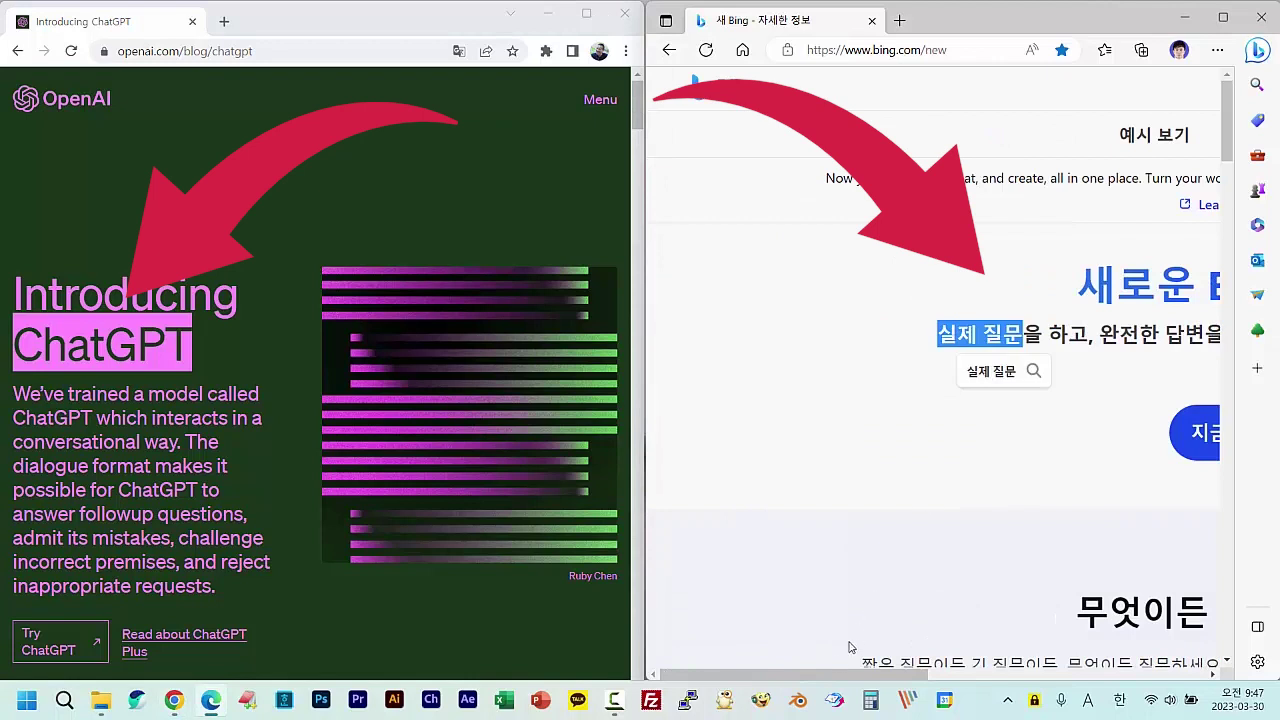
drag(832, 677, 945, 677)
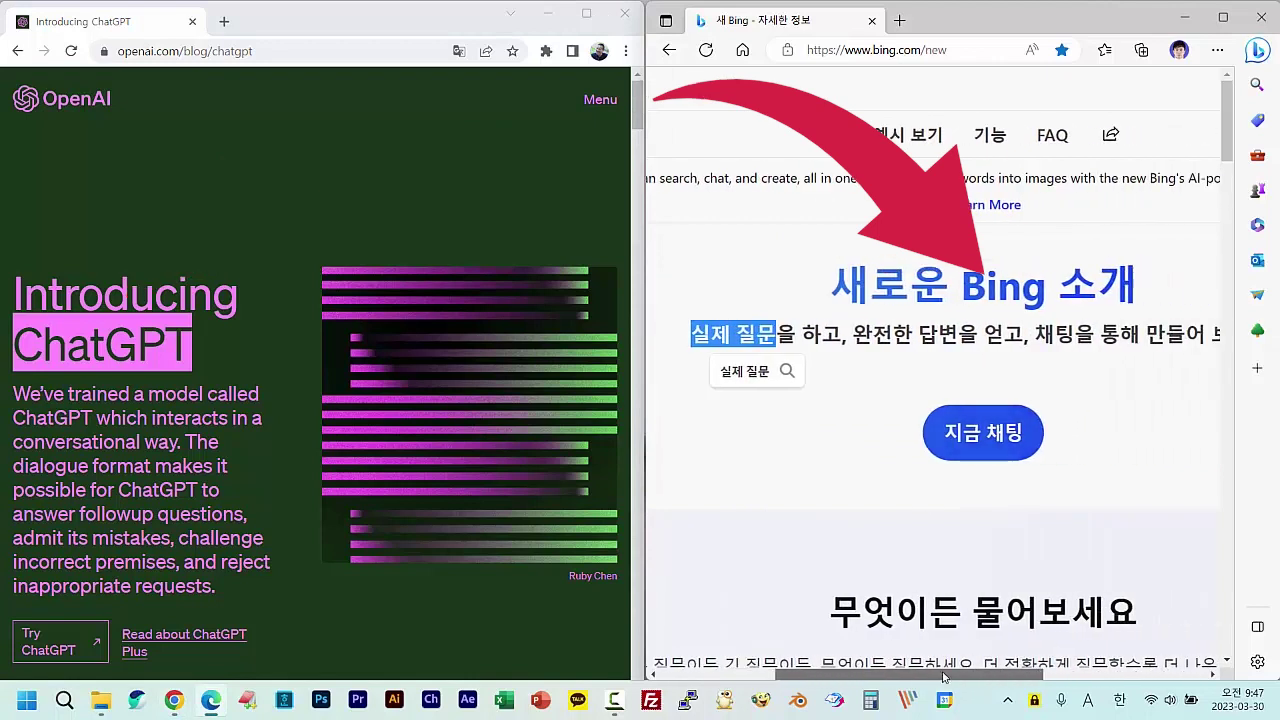
click(274, 178)
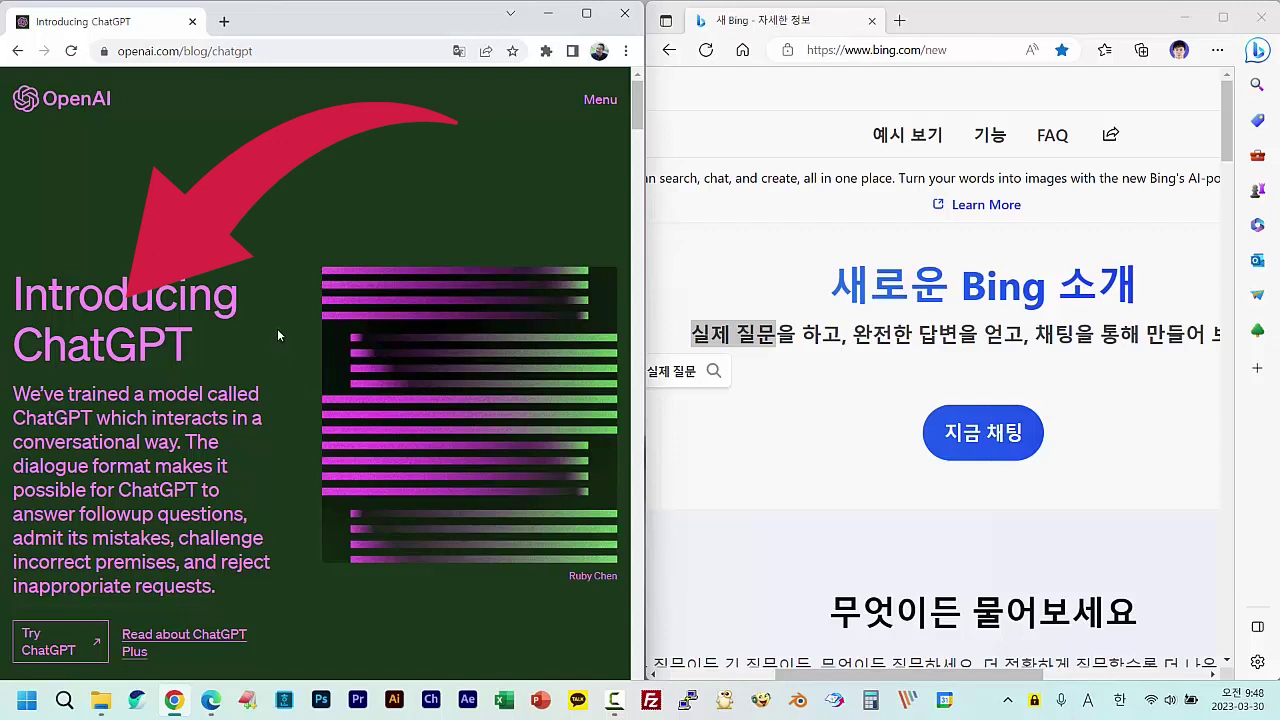
drag(14, 340, 198, 358)
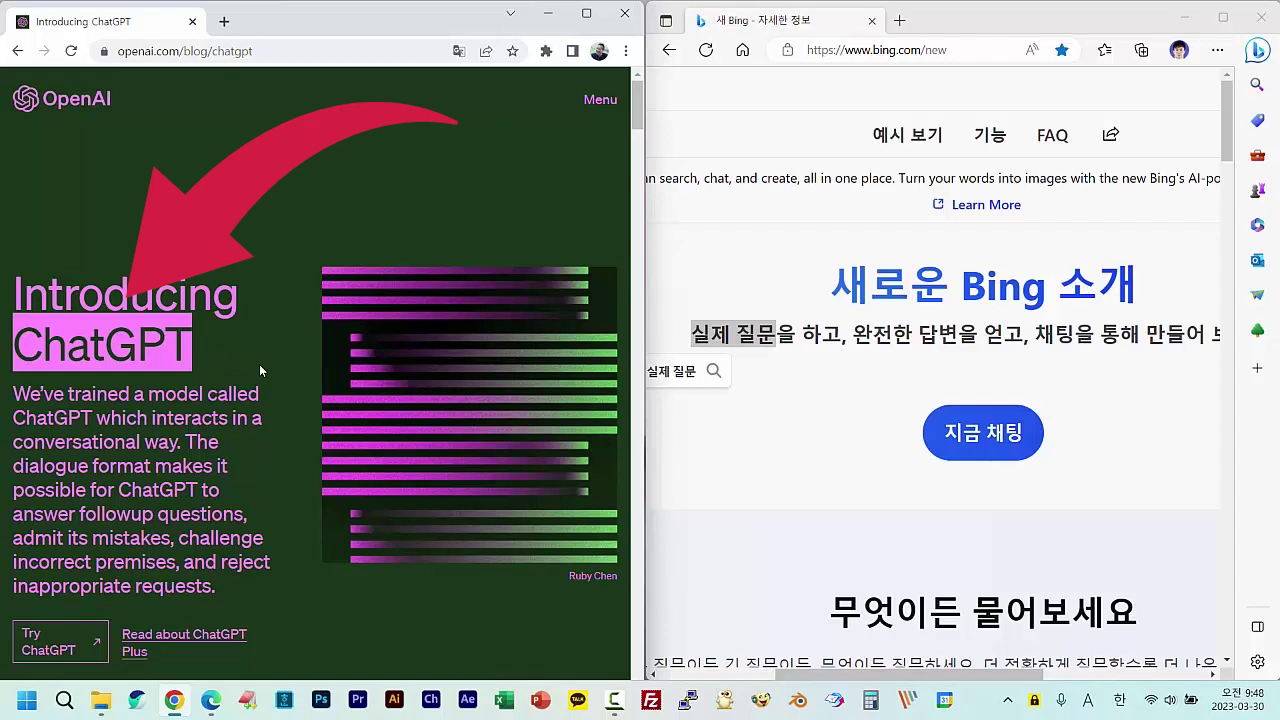
click(347, 212)
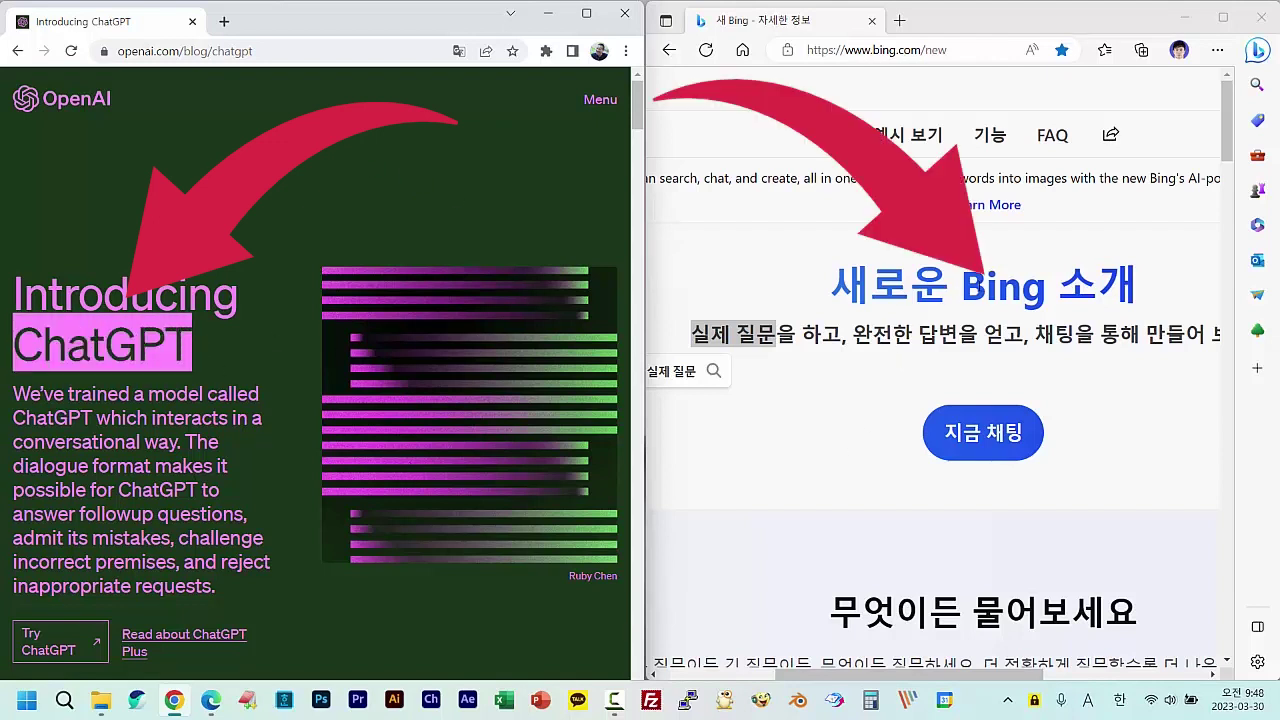
drag(916, 674, 898, 674)
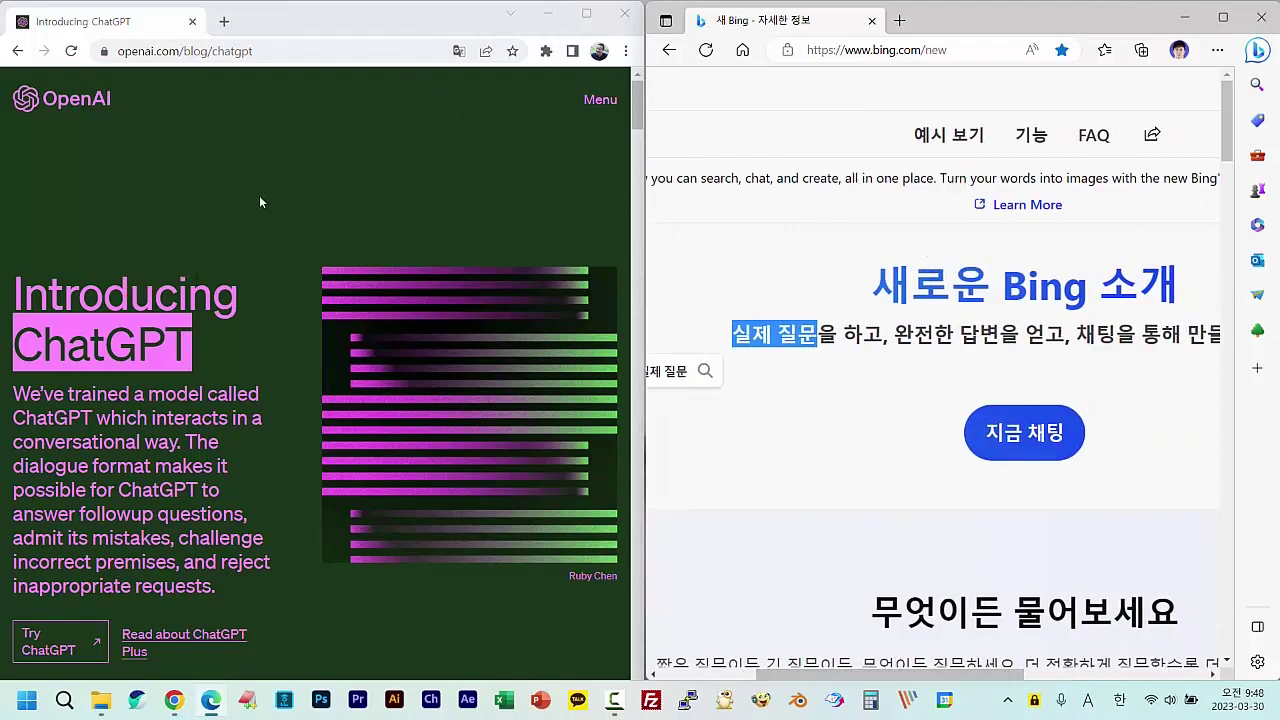
Maximize the browser window showing the Introducing ChatGPT page and highlight the word GPT in its heading.
double_click(400, 22)
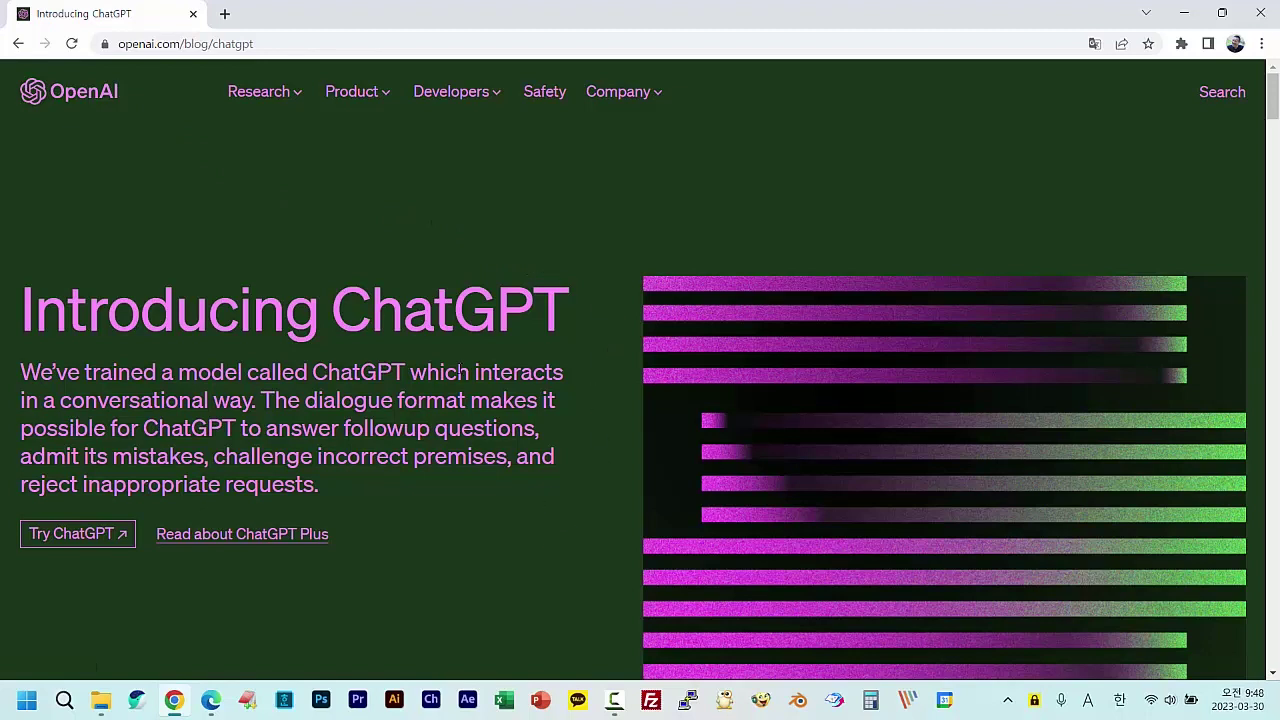
drag(458, 313, 560, 312)
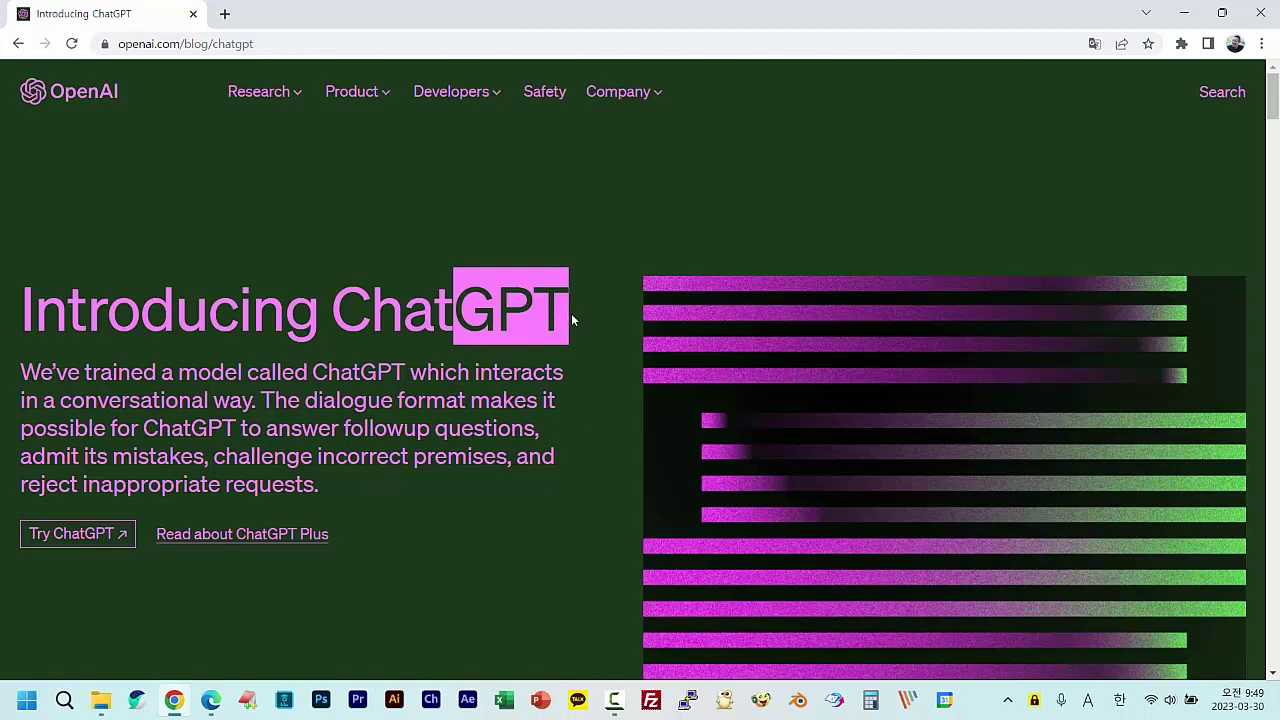
drag(372, 313, 570, 313)
click(462, 318)
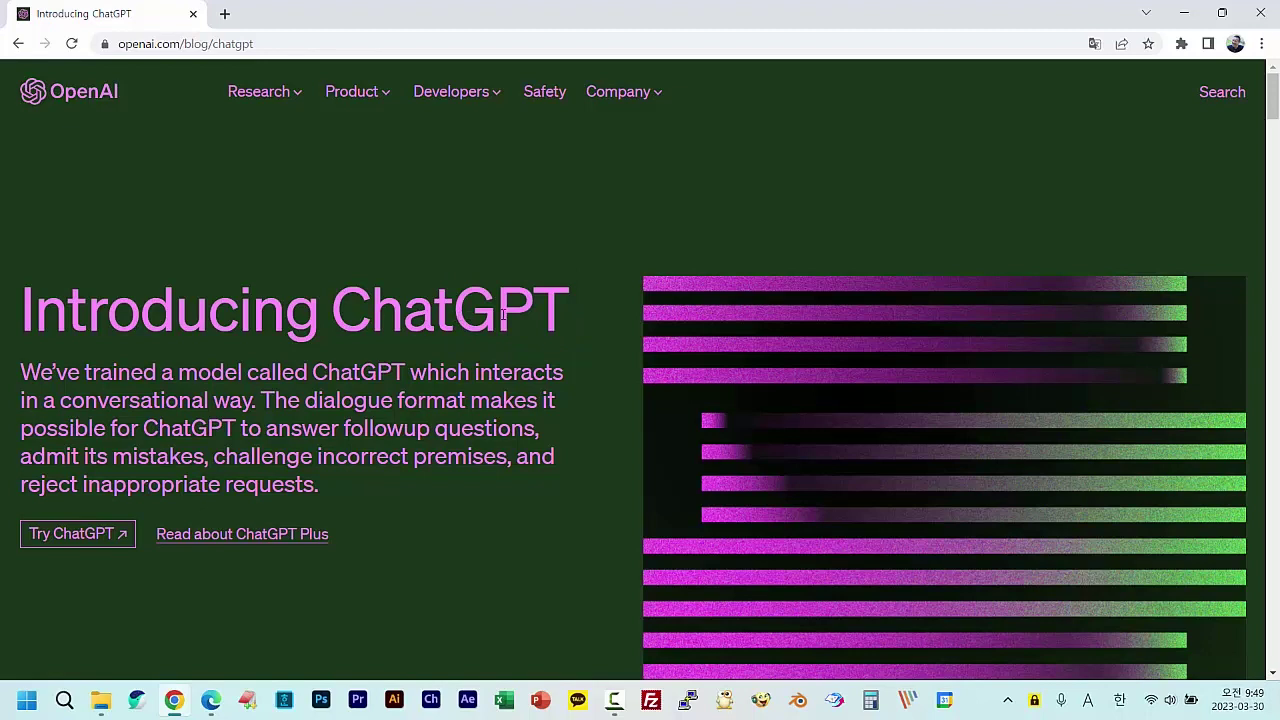
drag(455, 315, 573, 326)
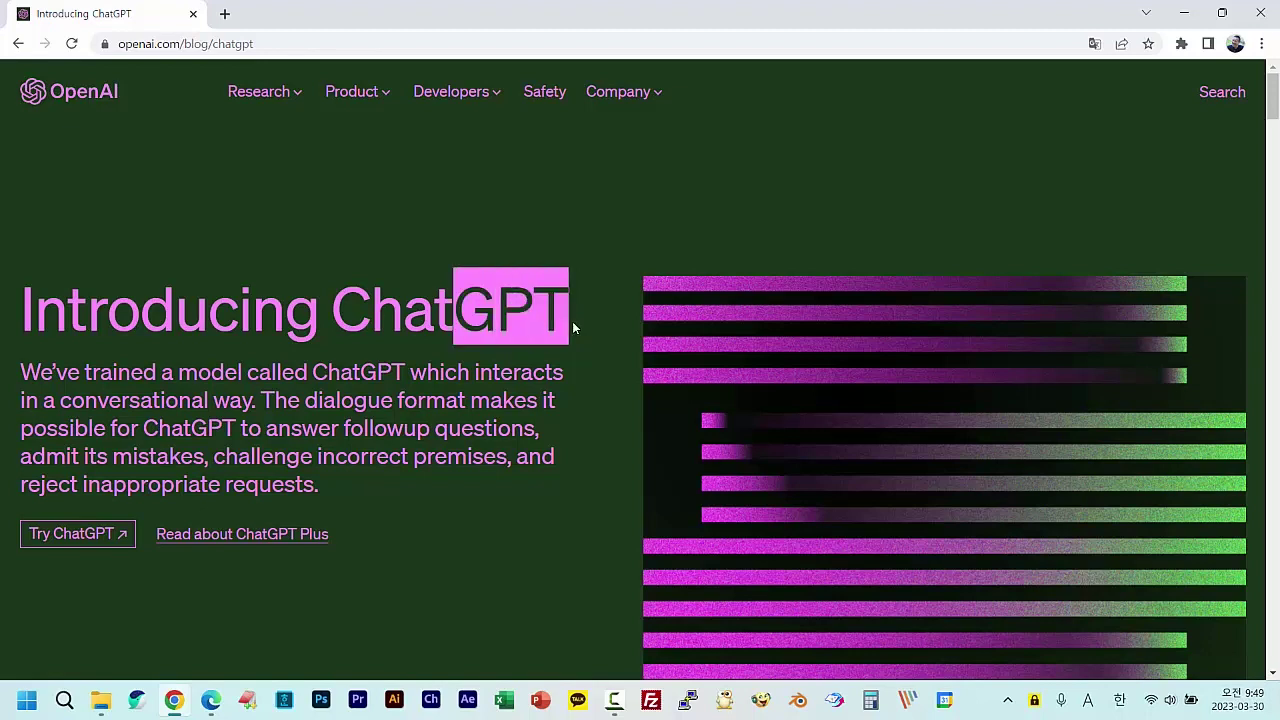
click(463, 320)
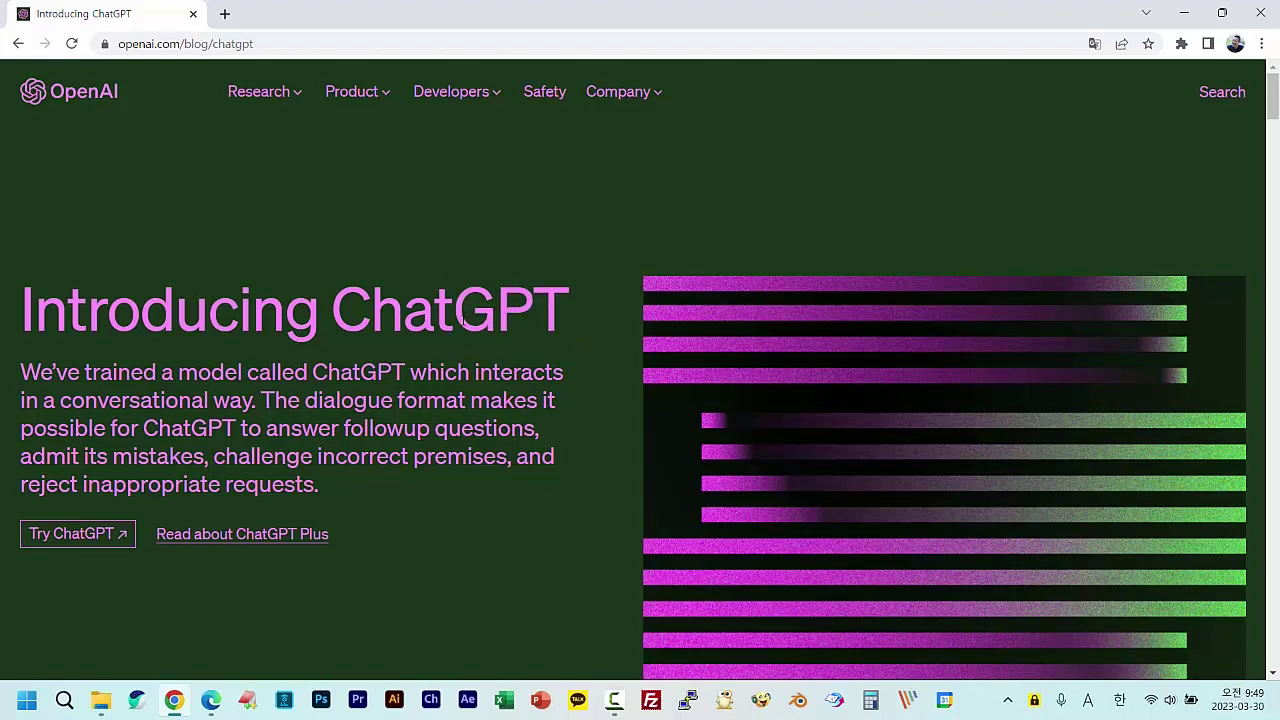
drag(478, 313, 559, 318)
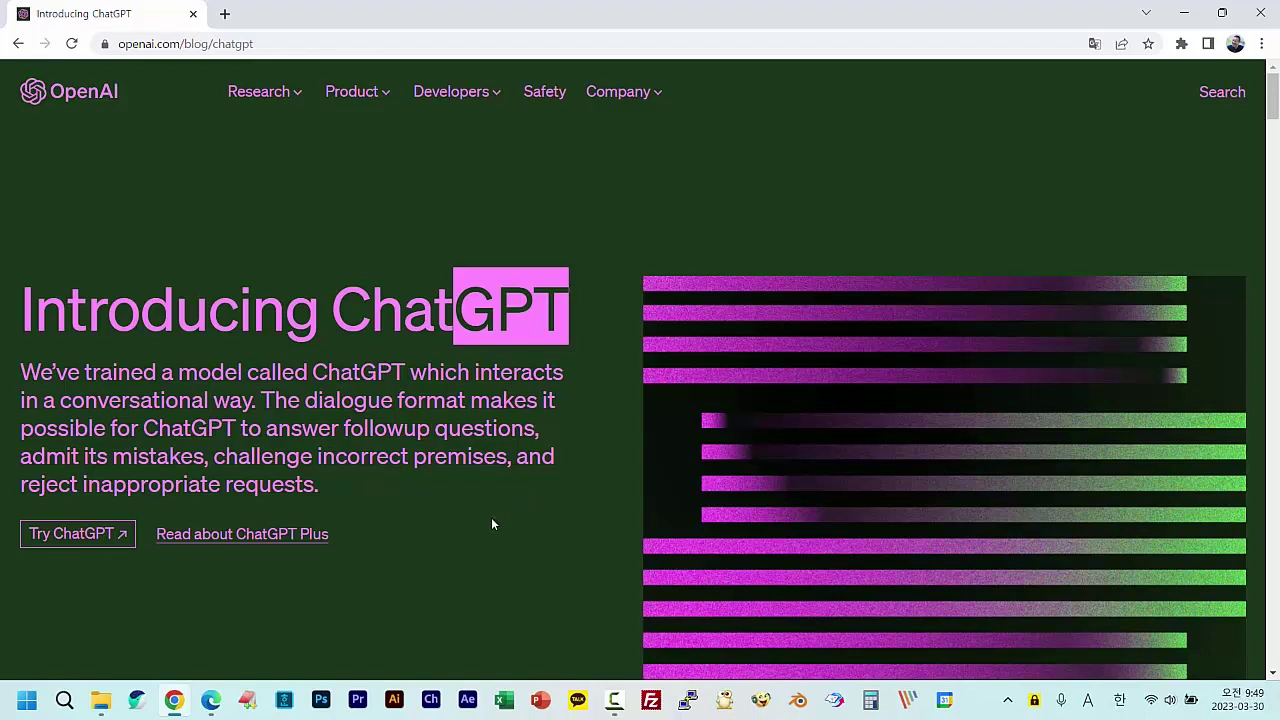
click(408, 536)
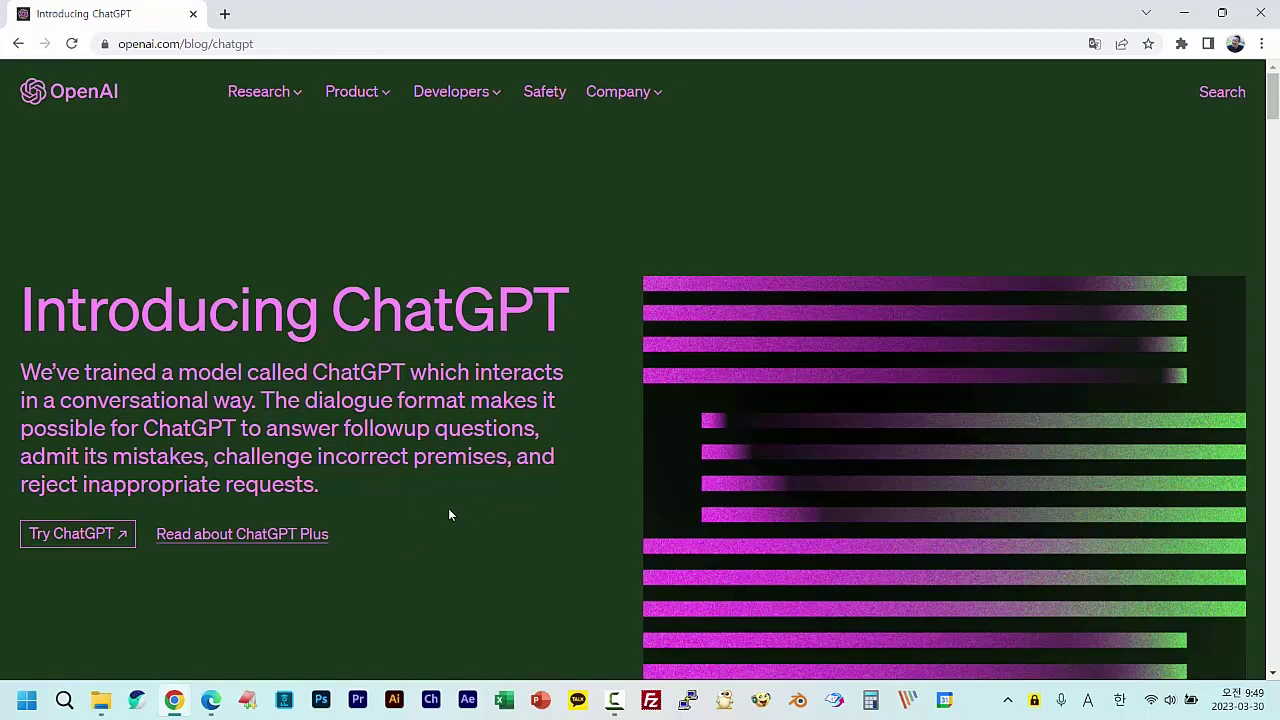
scroll(448, 508, down, 1)
scroll(448, 508, up, 1)
drag(573, 318, 27, 302)
click(27, 304)
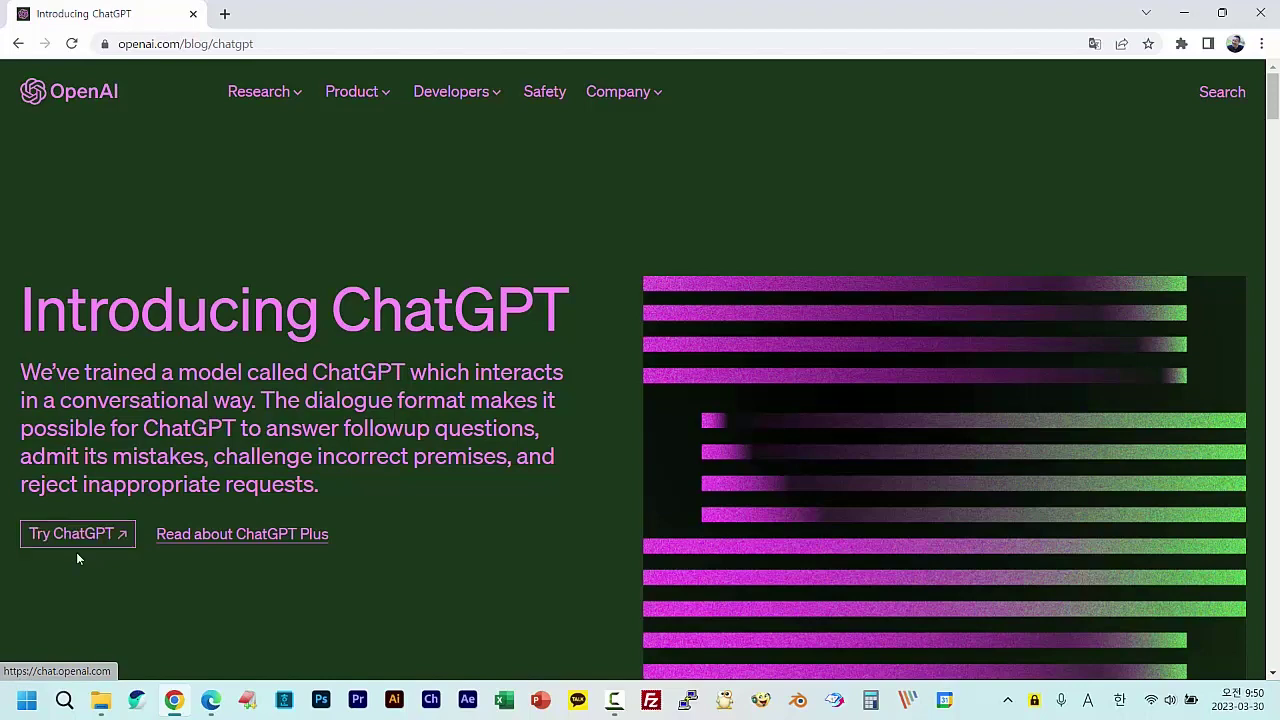
Translate the Introducing ChatGPT page into Korean and dismiss the translation popup.
right_click(427, 528)
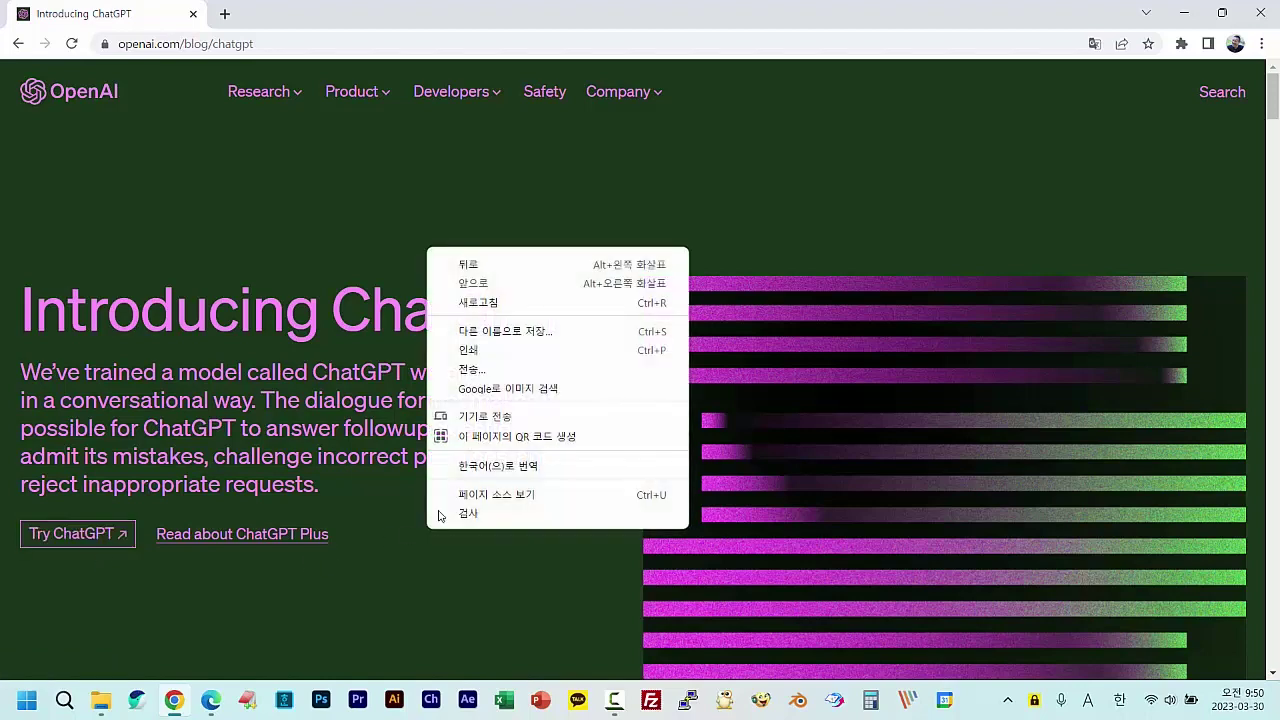
click(474, 464)
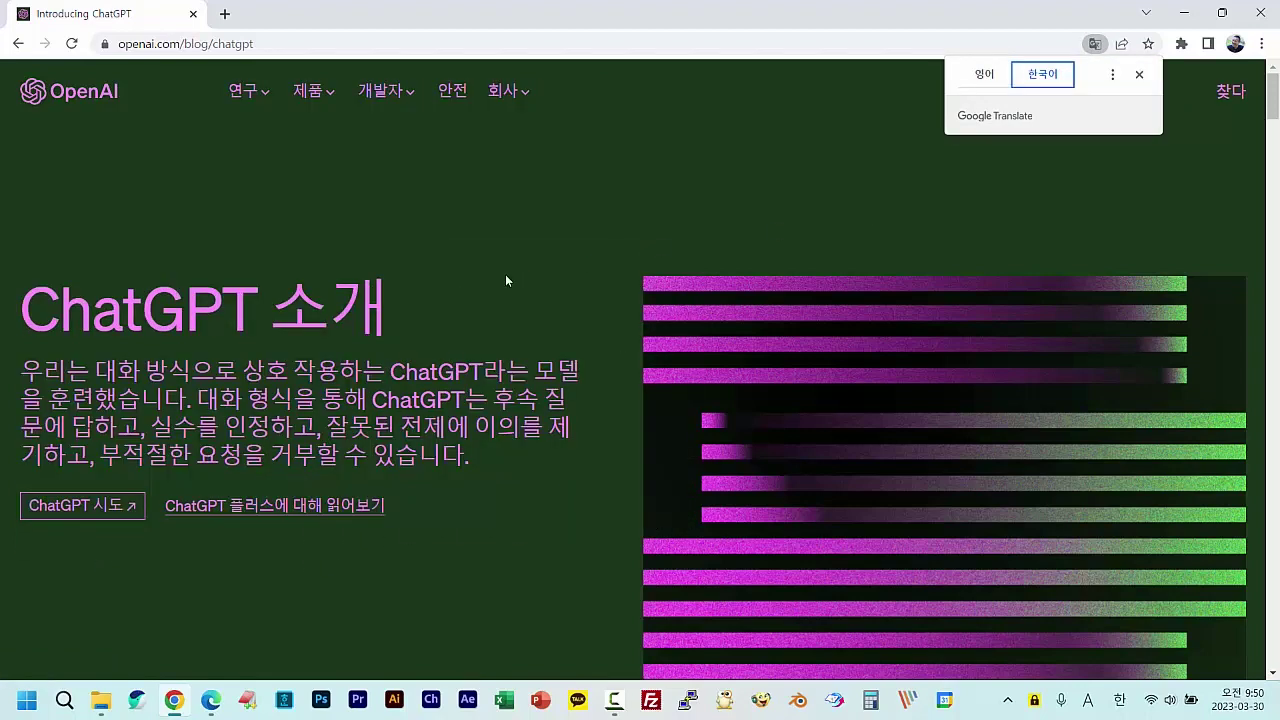
click(1139, 74)
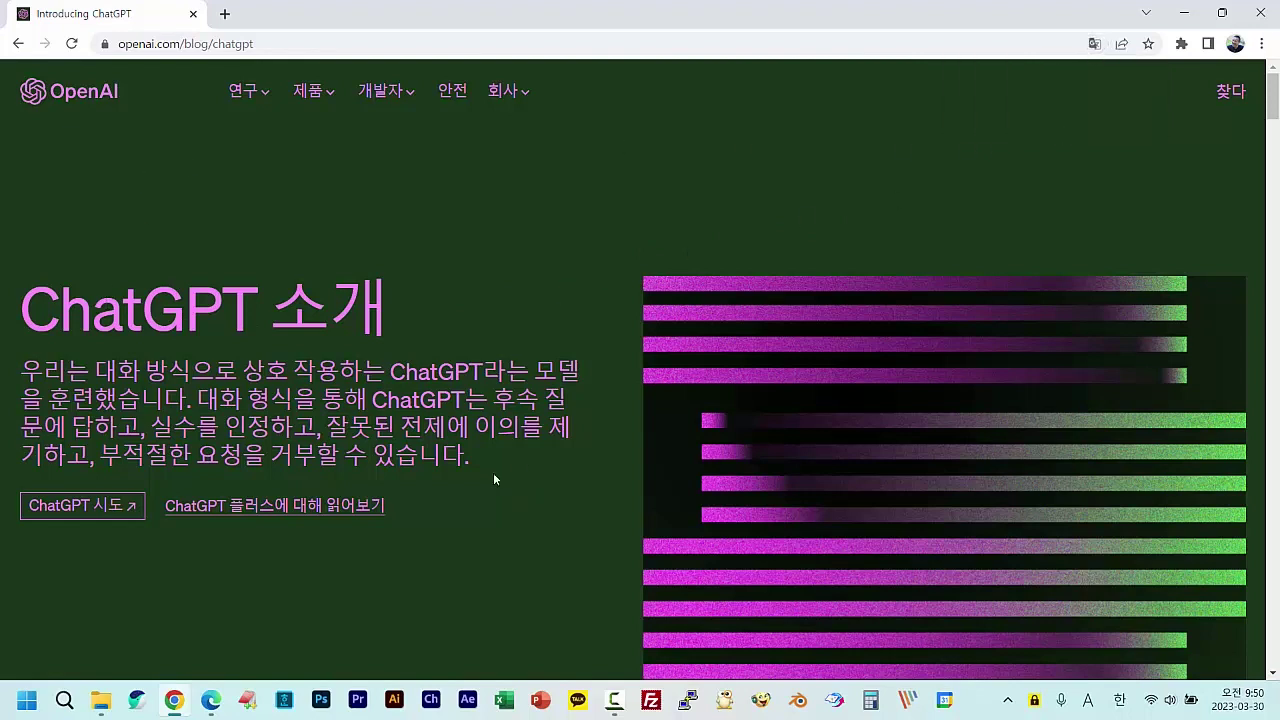
right_click(531, 226)
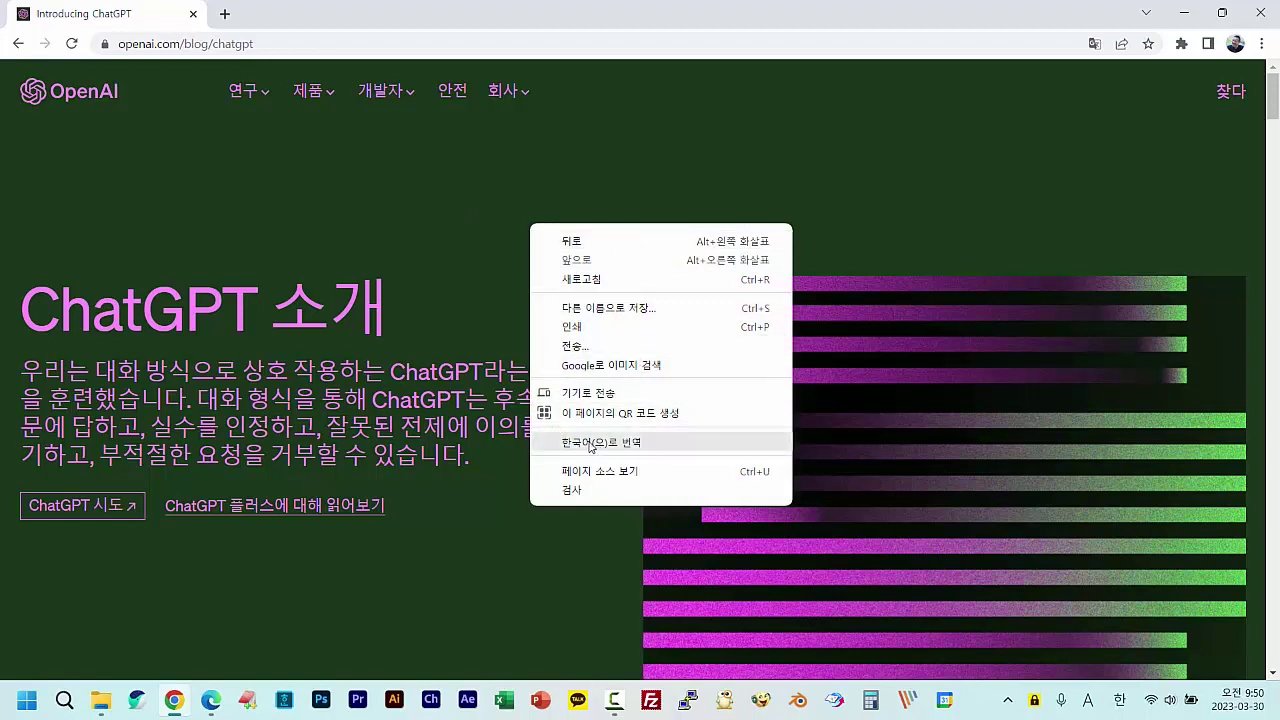
click(438, 546)
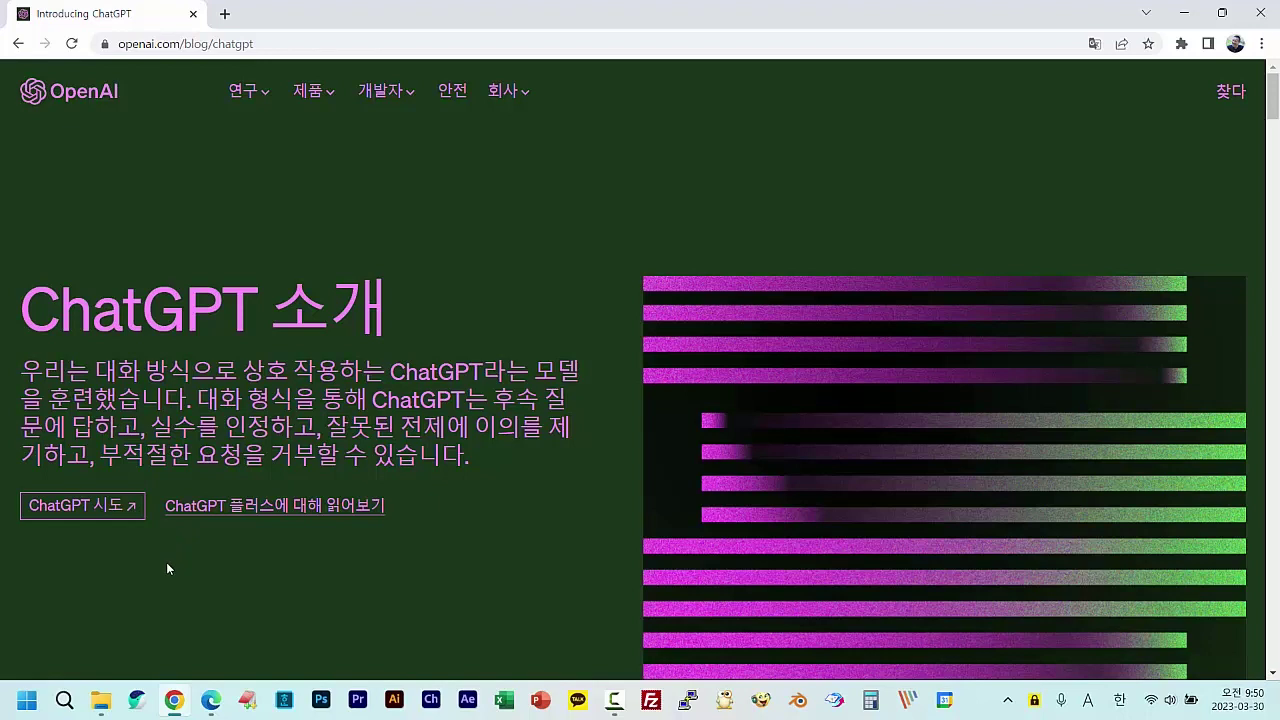
Open ChatGPT from the introduction page's try-it link and dismiss the translation popup.
click(70, 513)
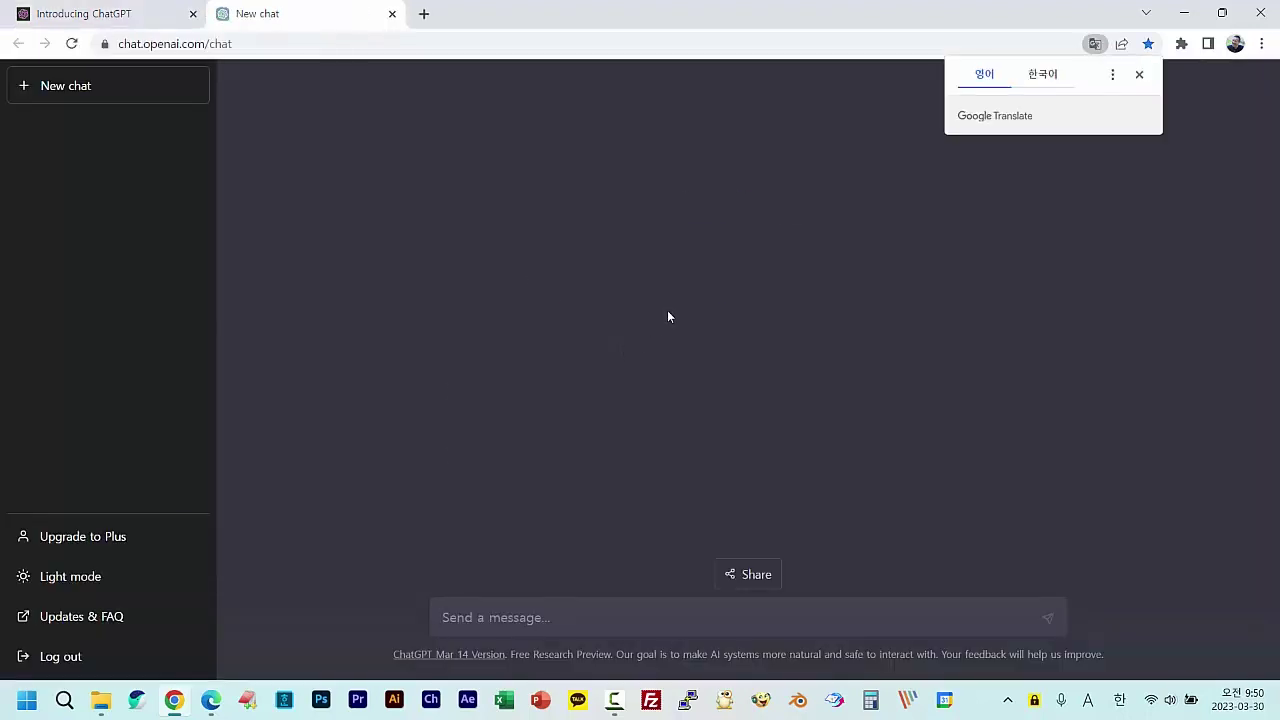
click(1139, 74)
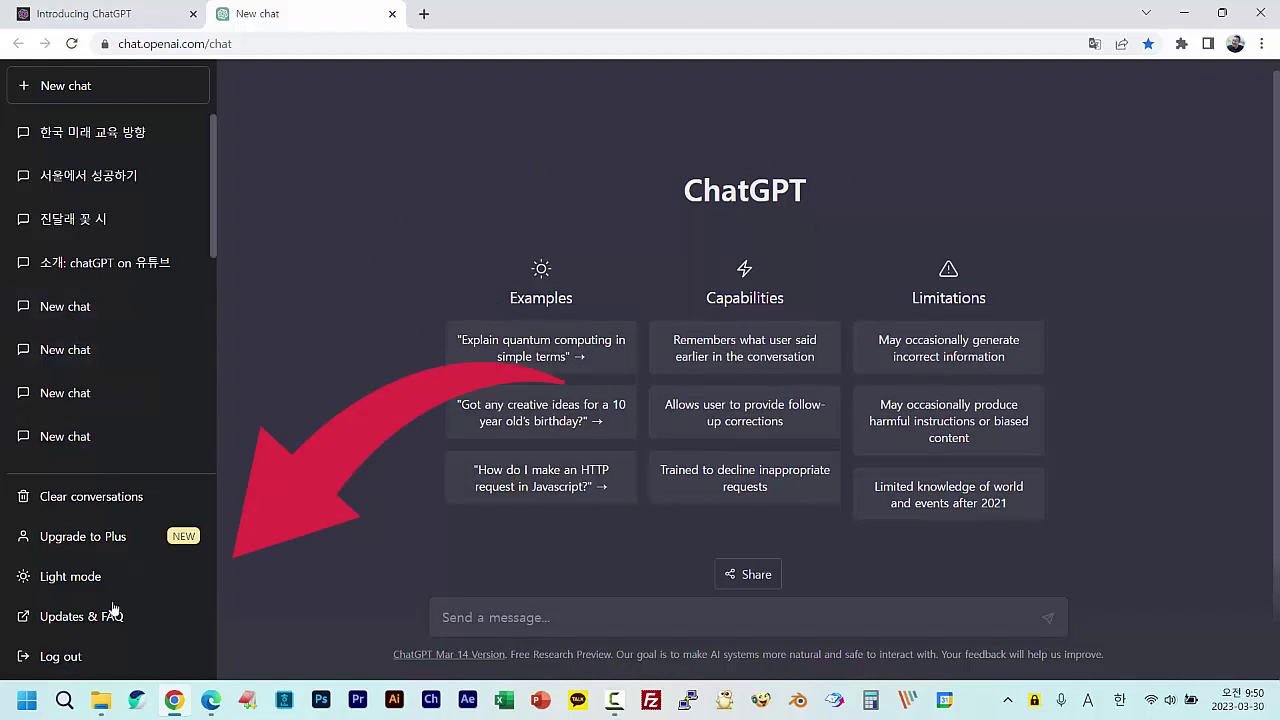
Try ChatGPT's light mode and switch back to dark mode.
click(73, 588)
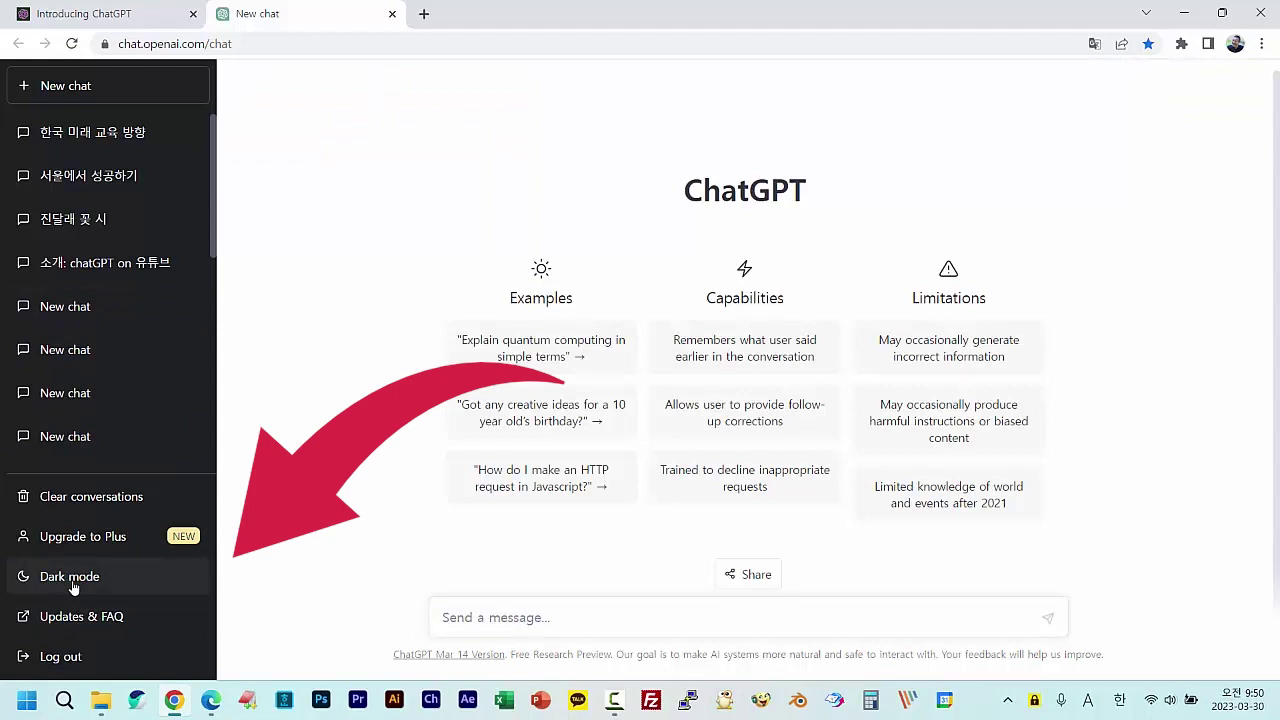
click(73, 588)
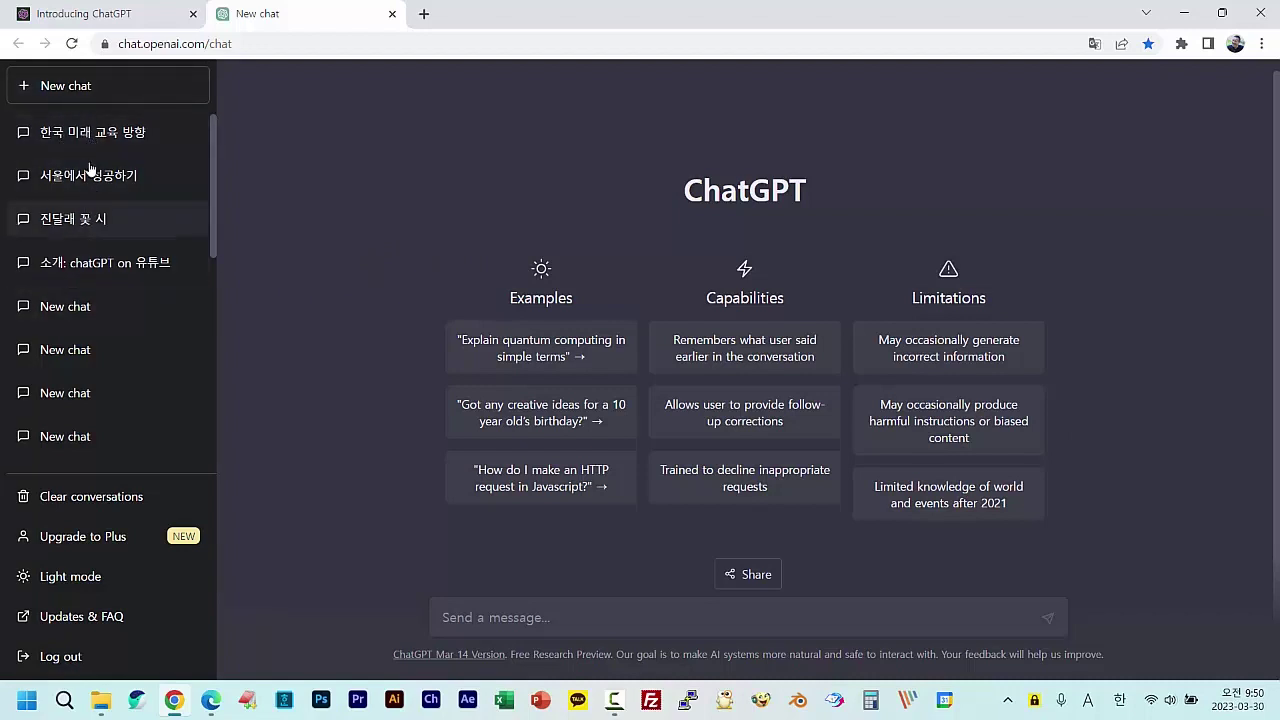
Browse the chat history and open the saved conversation "진달래 꽃 시" at its first message.
scroll(71, 286, down, 5)
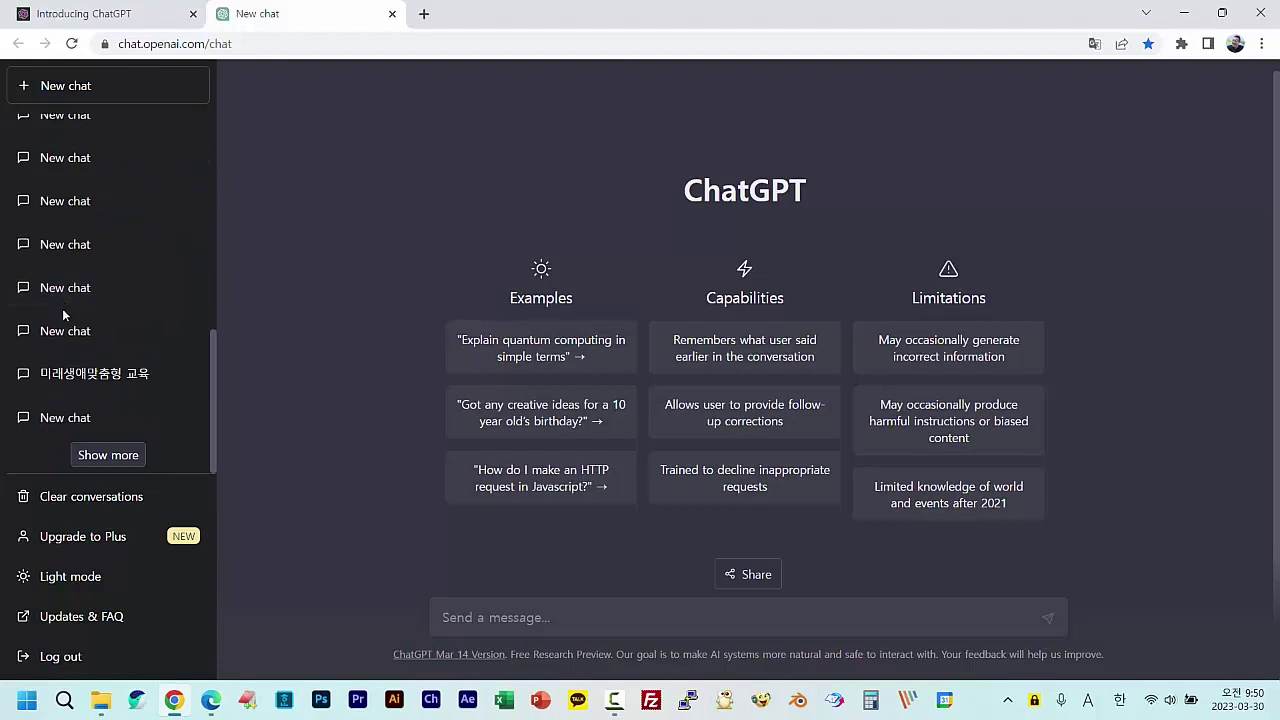
scroll(62, 312, up, 5)
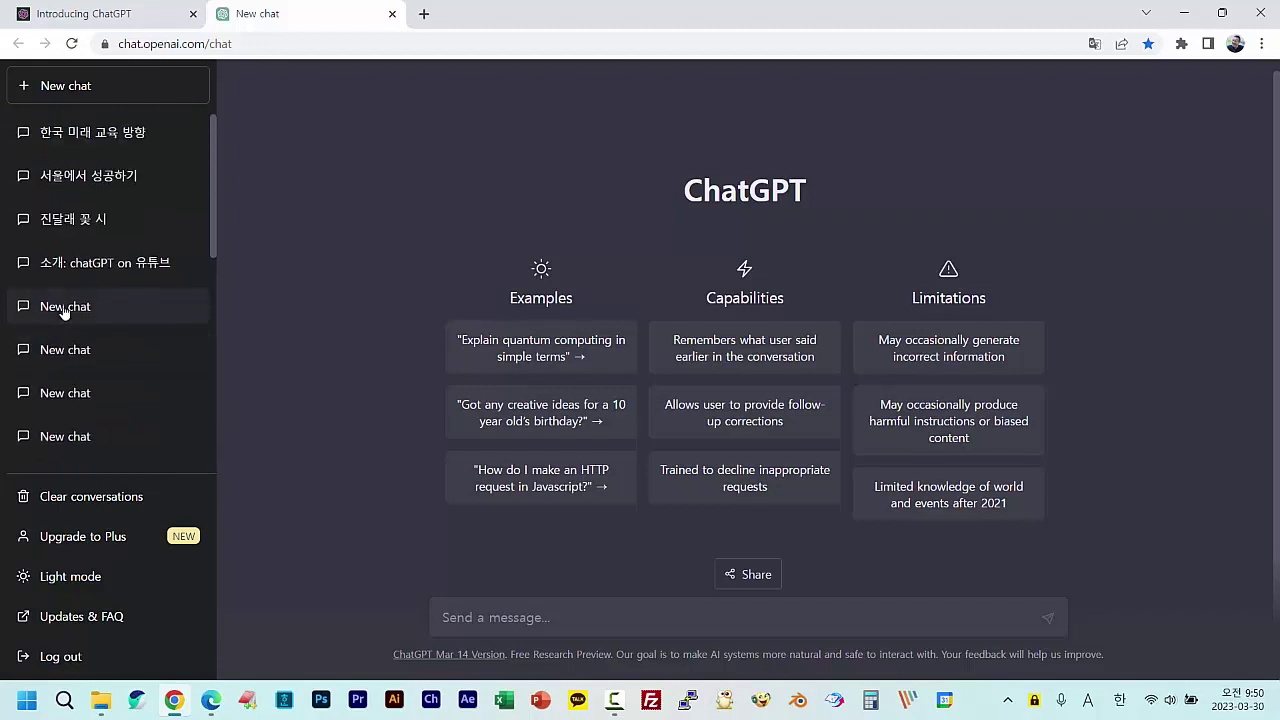
click(96, 230)
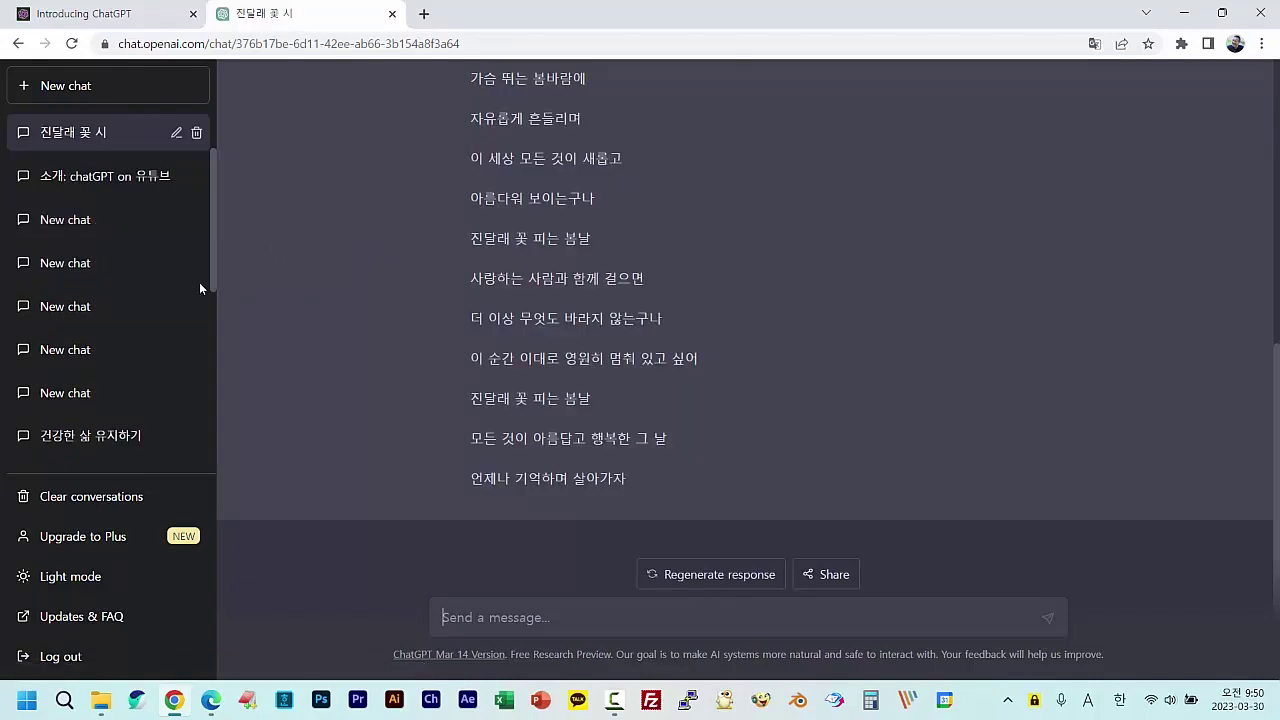
scroll(545, 338, up, 8)
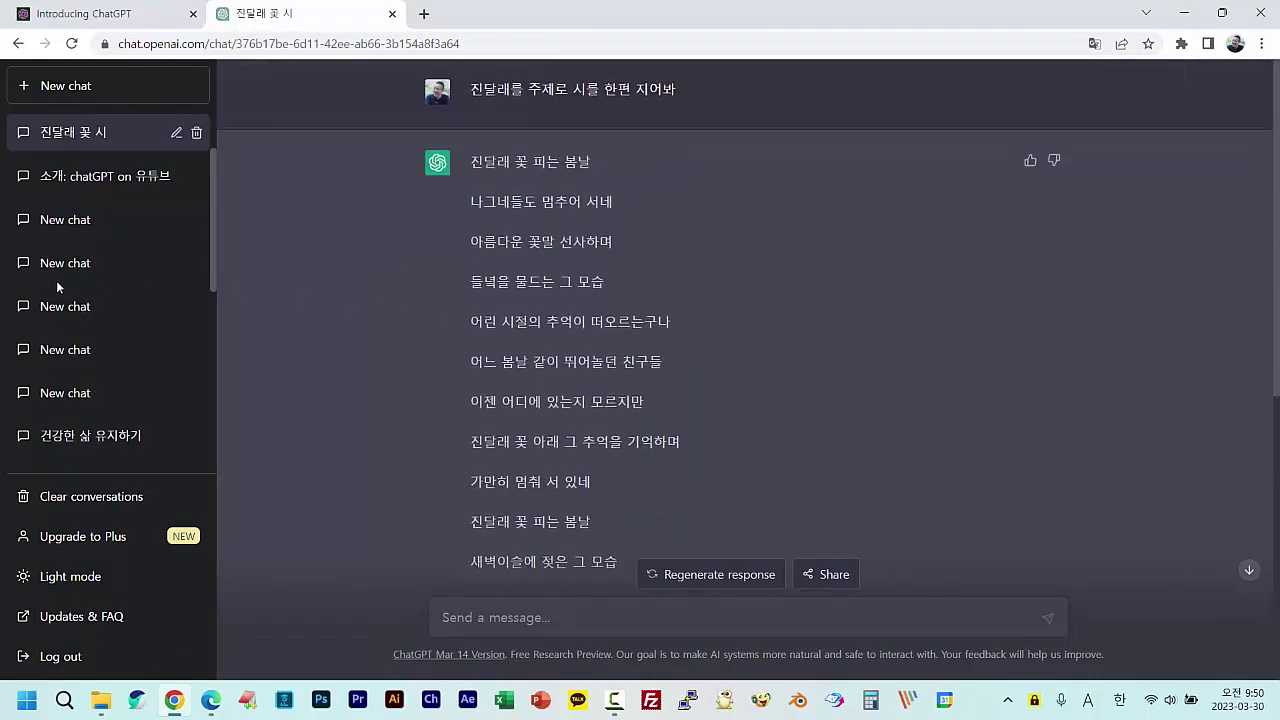
scroll(89, 400, up, 2)
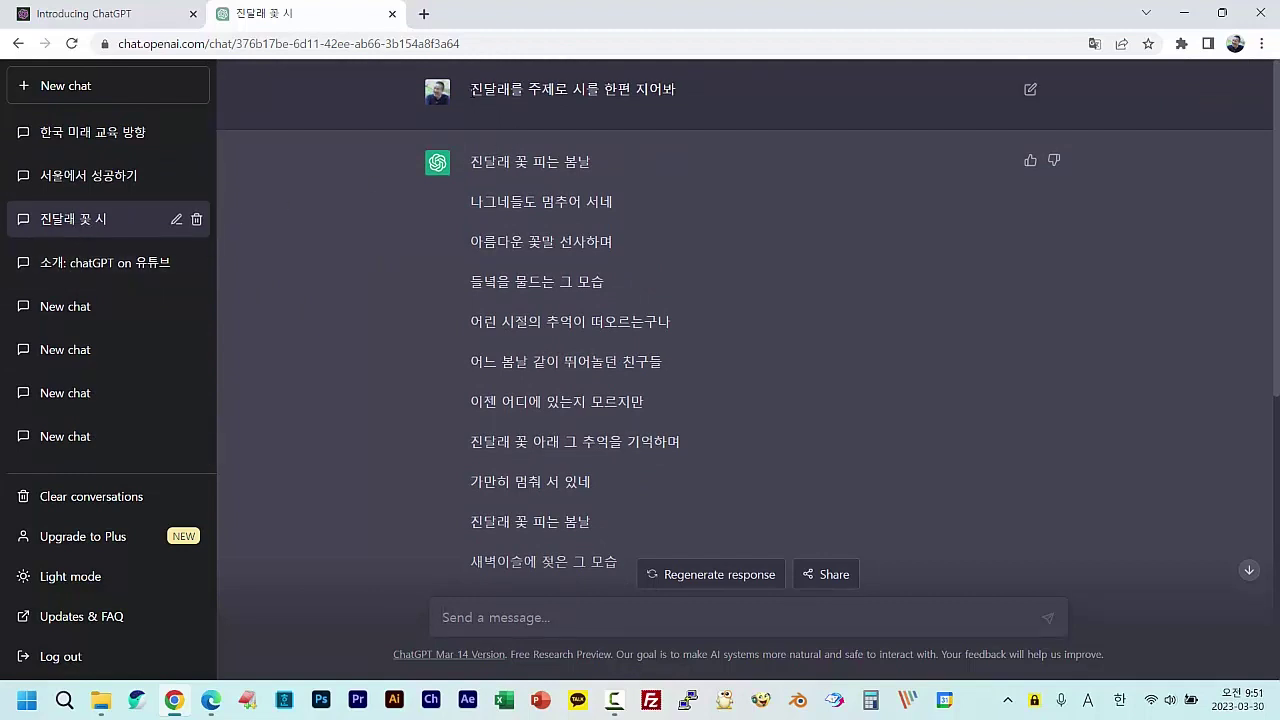
Read through the prompt "진달래를 주제로 시를 한편 지어봐" and the poem ChatGPT wrote in reply.
drag(468, 89, 699, 100)
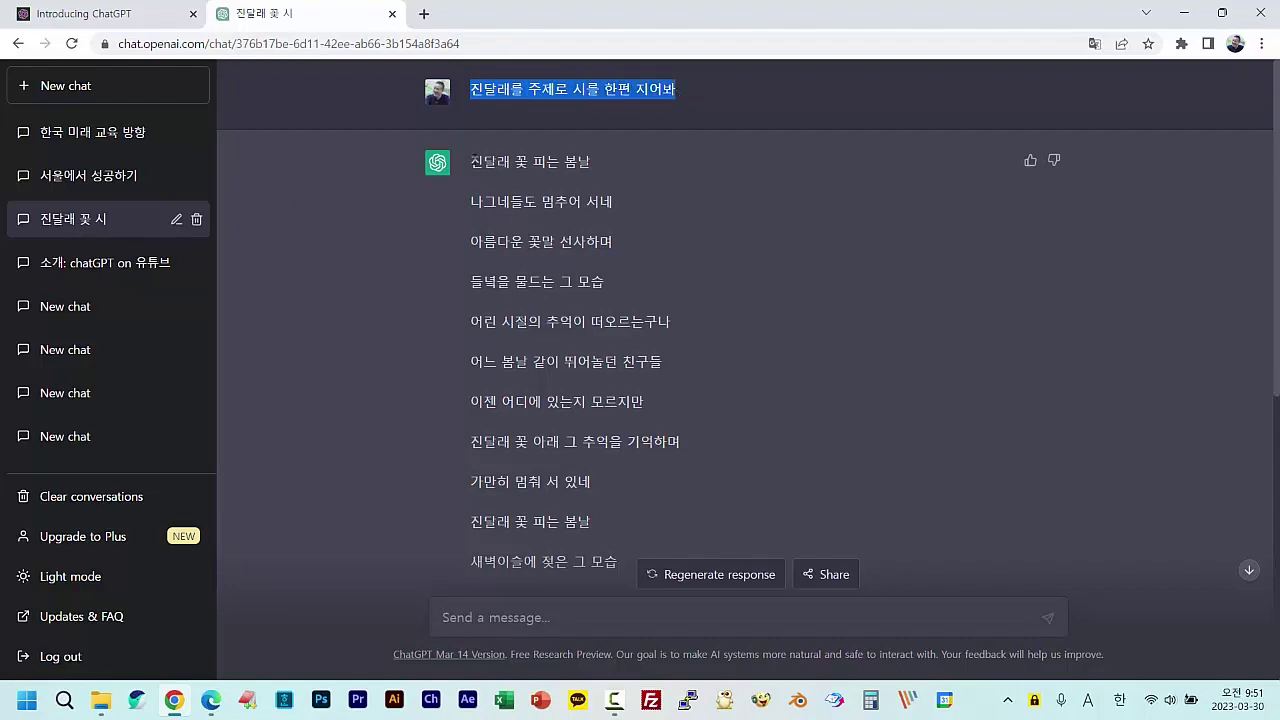
drag(470, 161, 478, 281)
scroll(539, 344, down, 3)
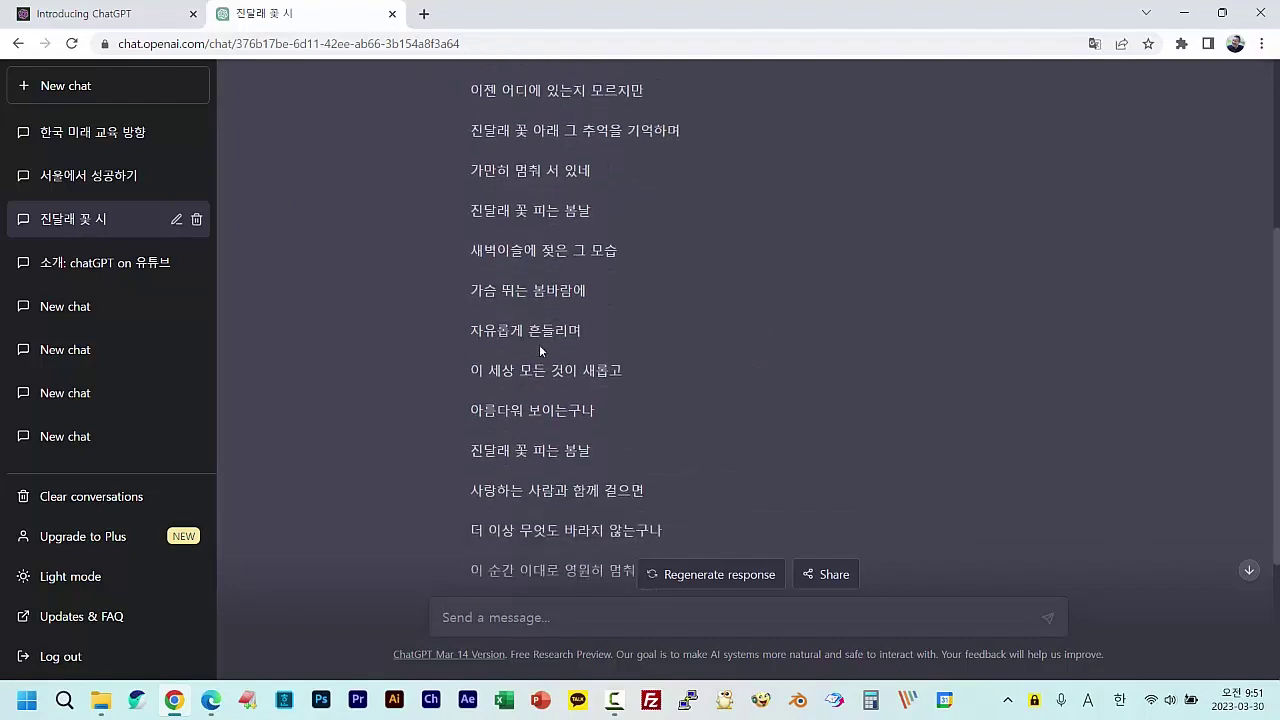
scroll(539, 344, down, 2)
scroll(541, 450, up, 5)
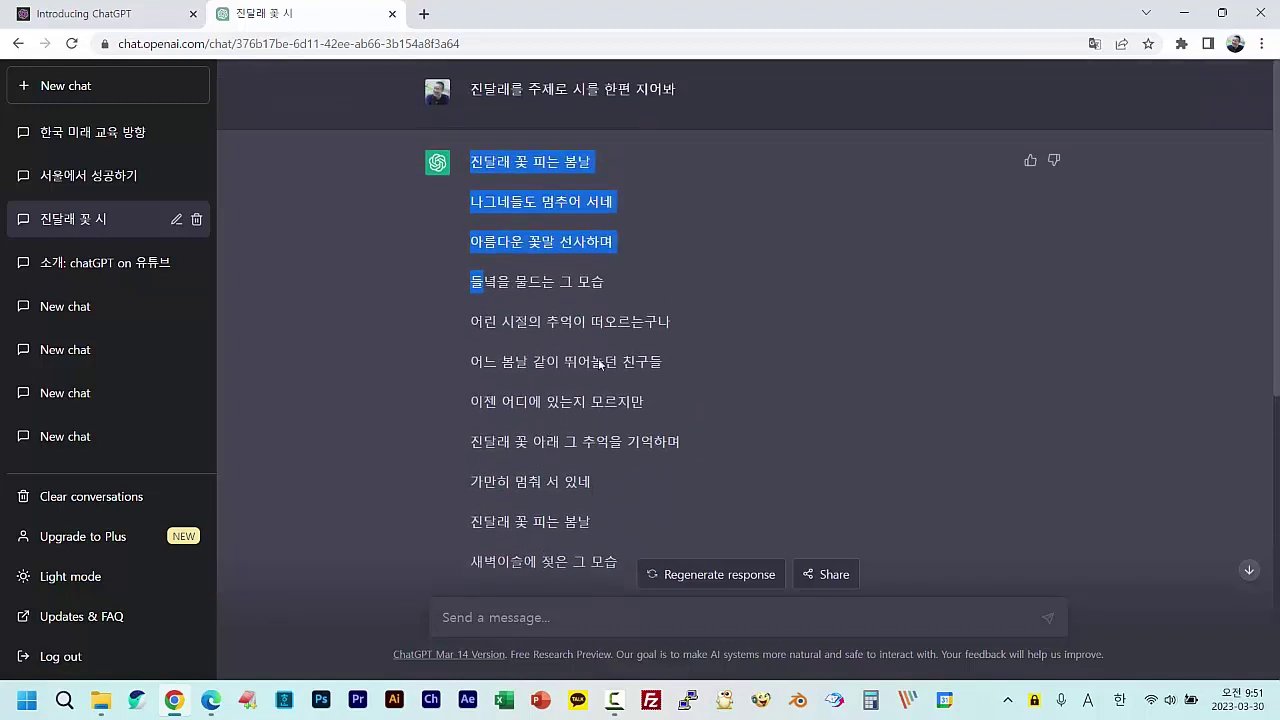
click(655, 220)
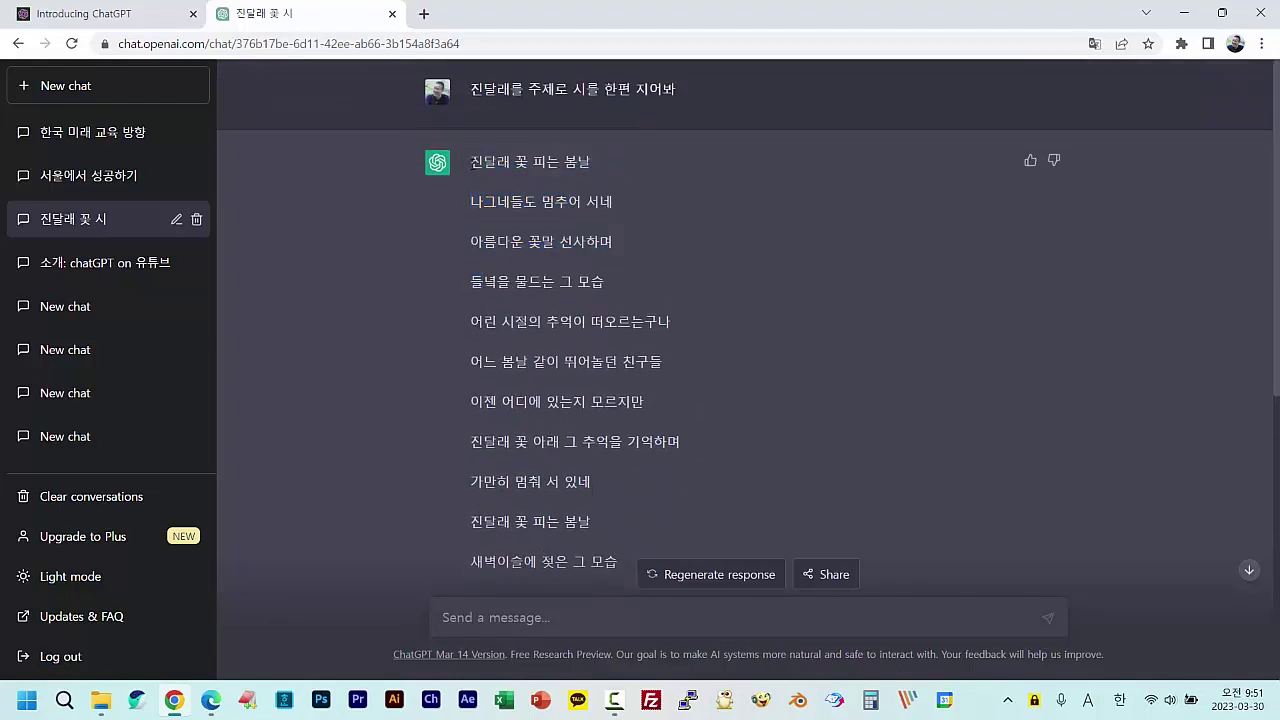
drag(471, 164, 578, 162)
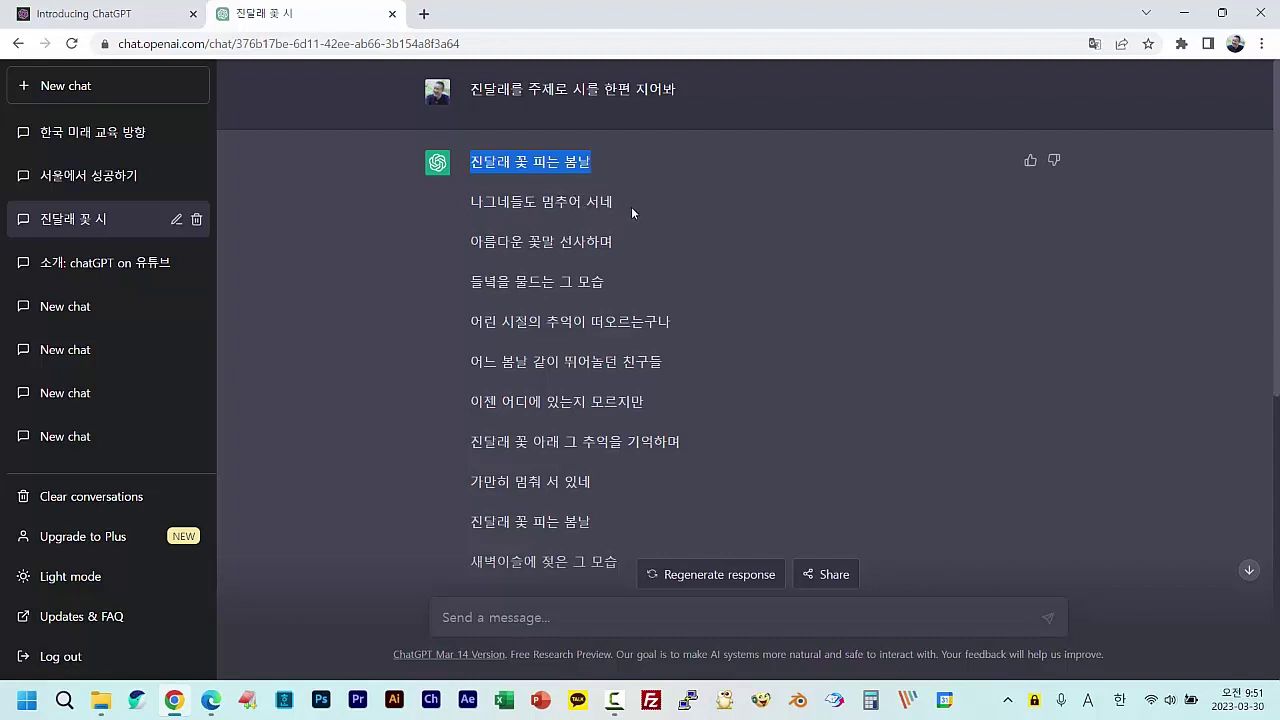
drag(672, 328, 469, 160)
click(735, 248)
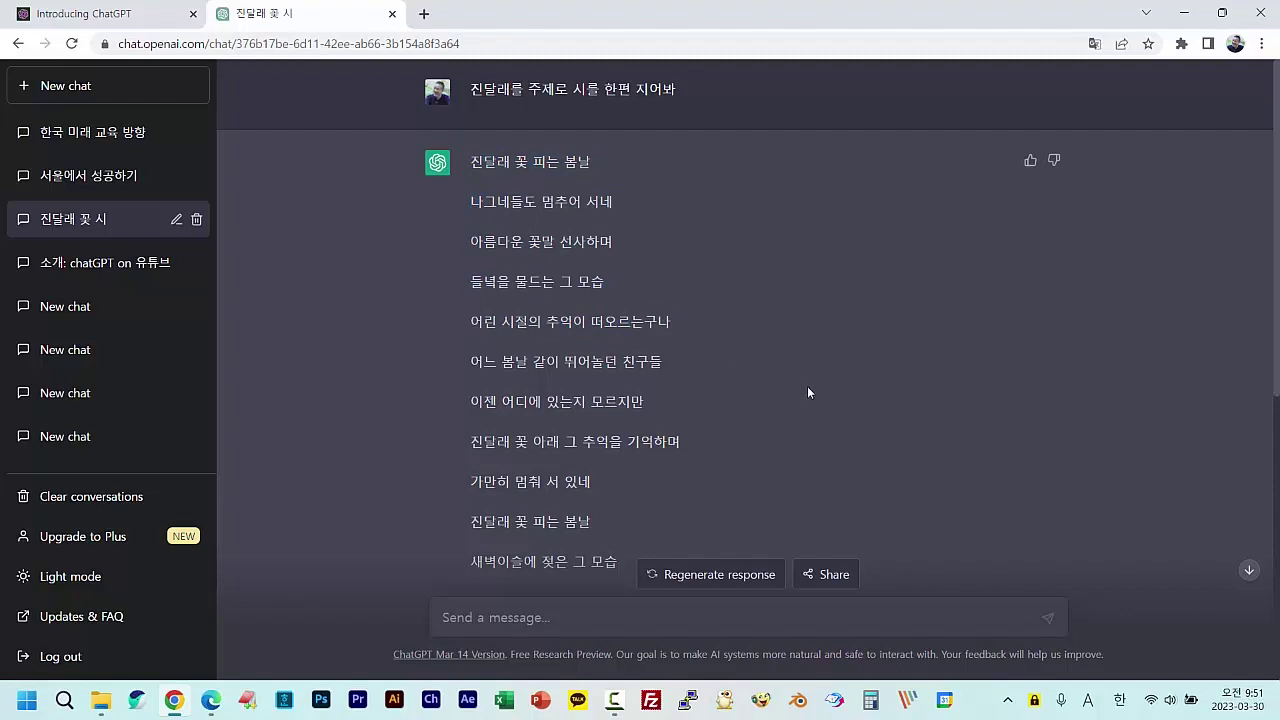
scroll(810, 393, down, 5)
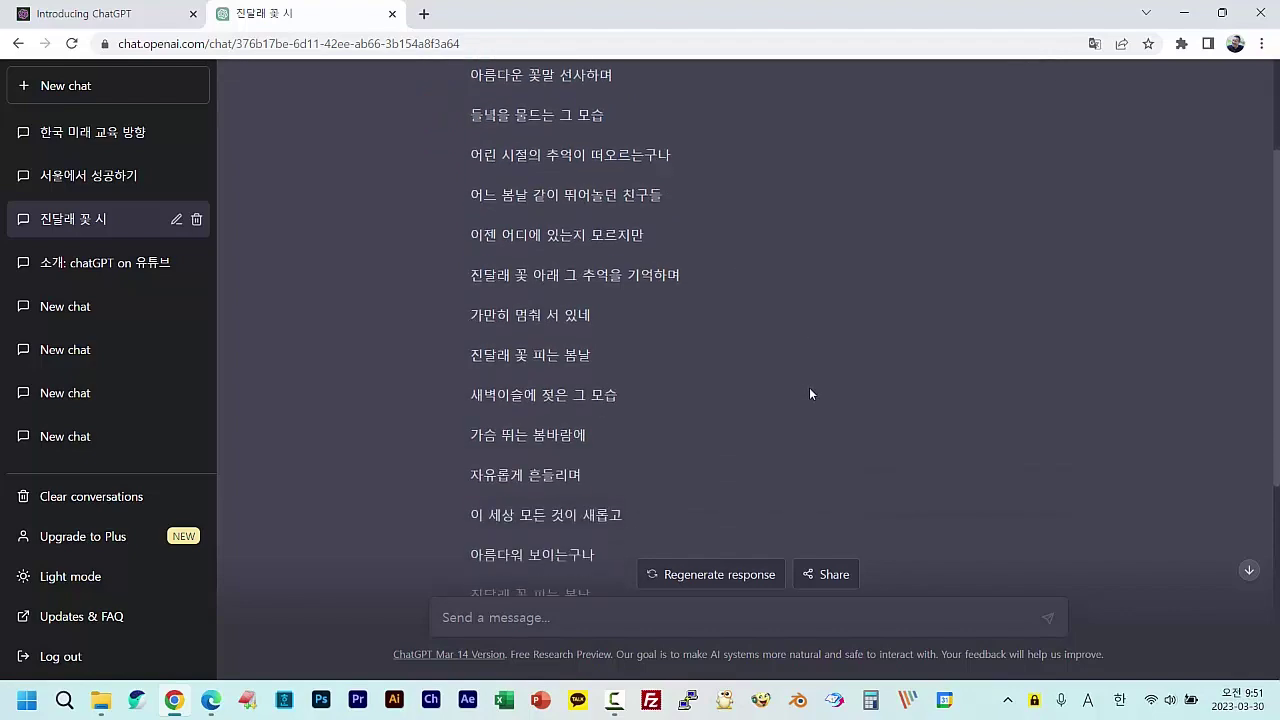
scroll(811, 392, up, 5)
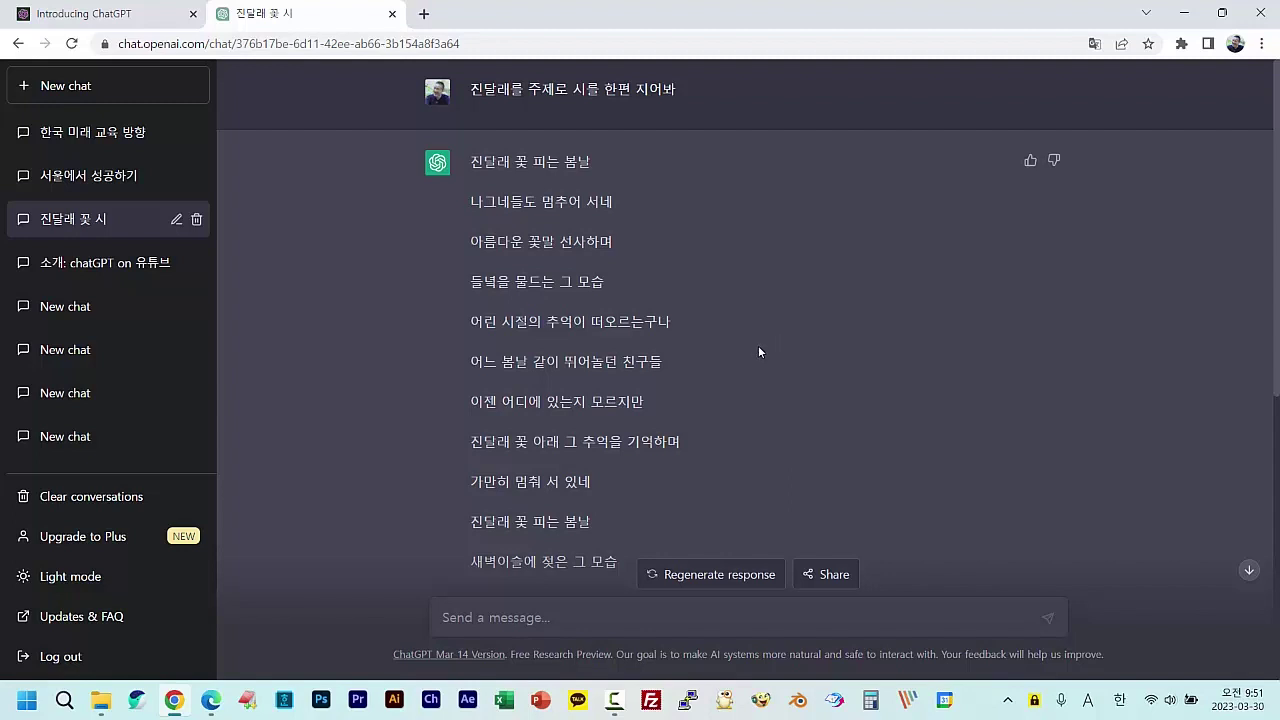
Read the remaining verses of the azalea poem and return to its prompt.
scroll(760, 350, down, 2)
scroll(766, 356, up, 2)
scroll(727, 402, down, 2)
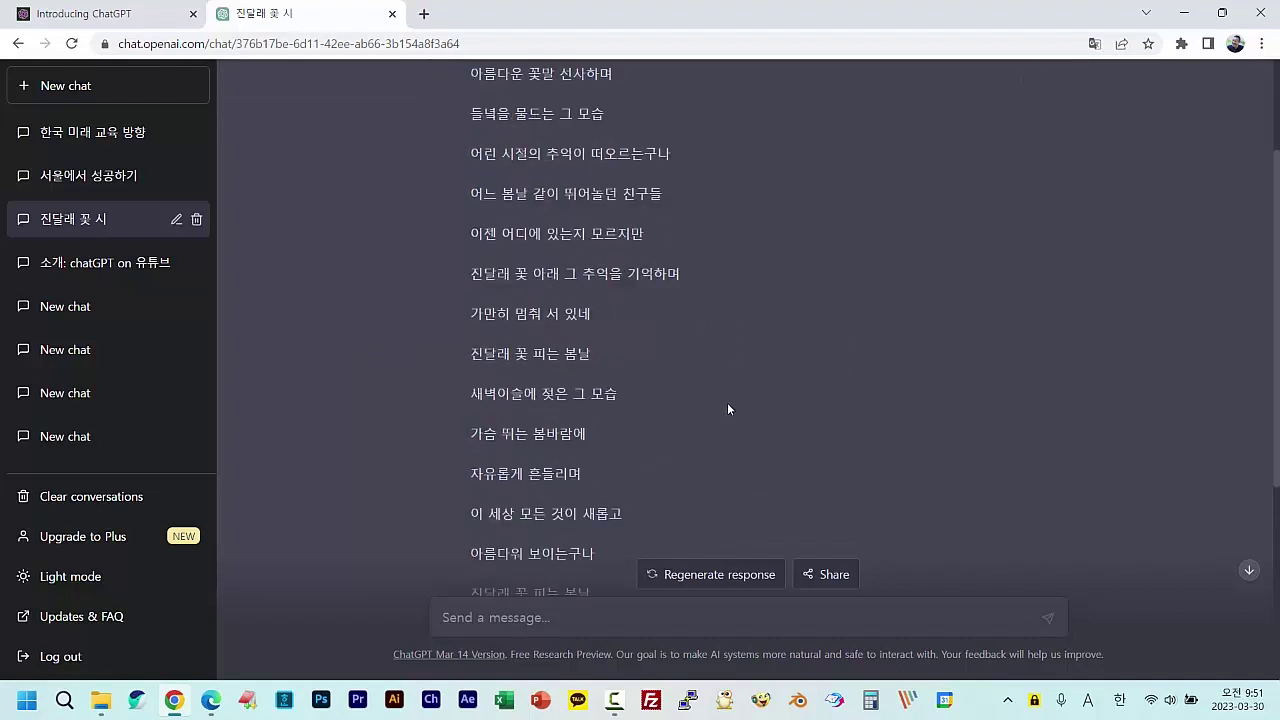
scroll(727, 402, up, 2)
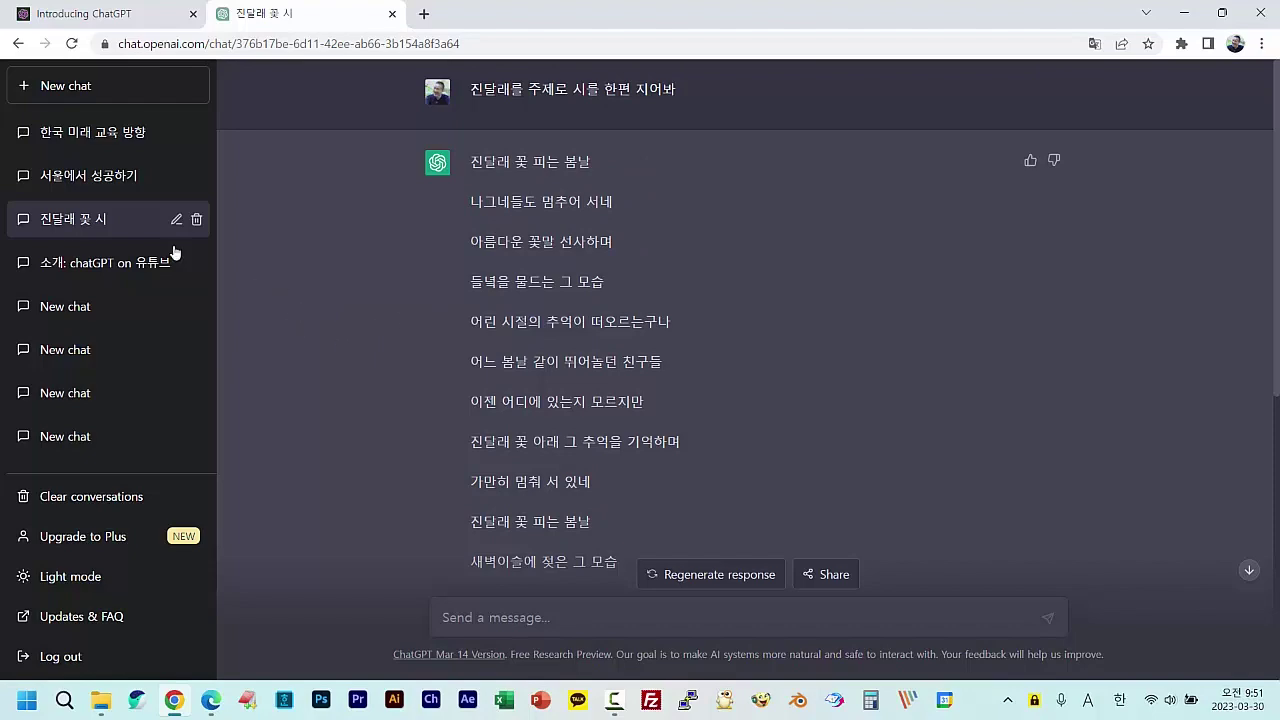
Open the saved conversation "서울에서 성공하기" at its first message.
click(64, 181)
scroll(64, 181, down, 1)
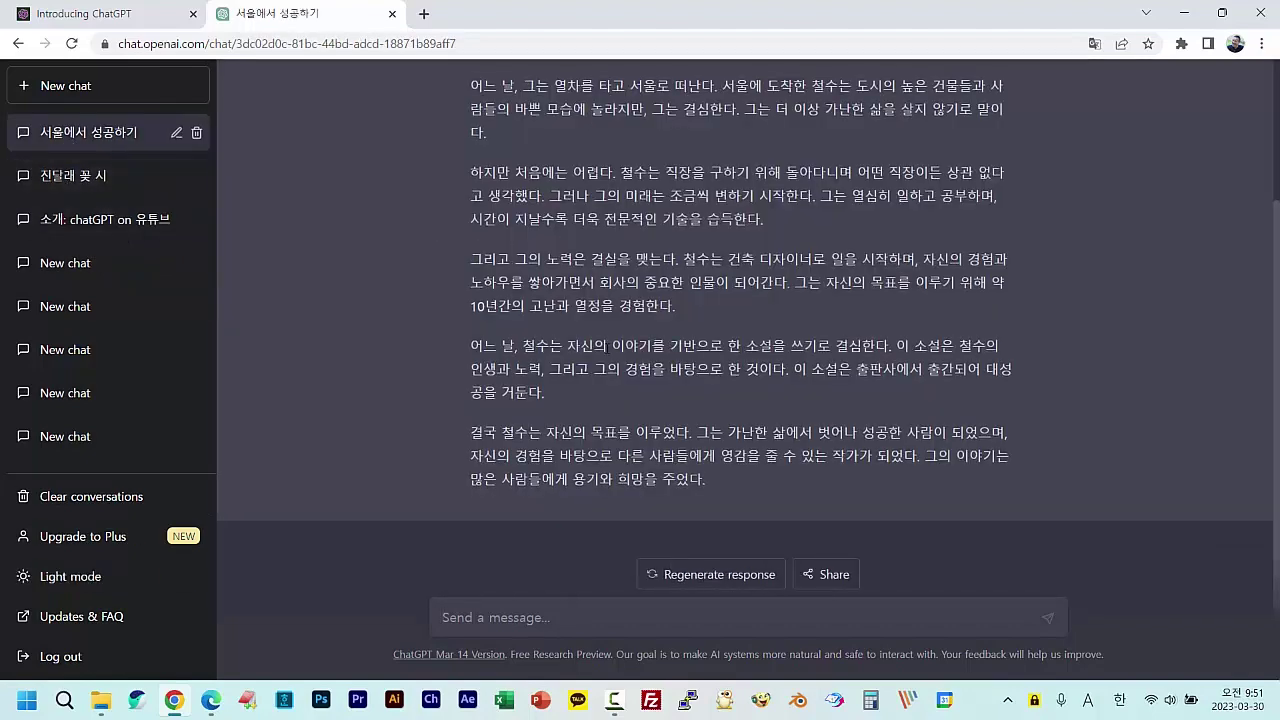
scroll(328, 222, up, 2)
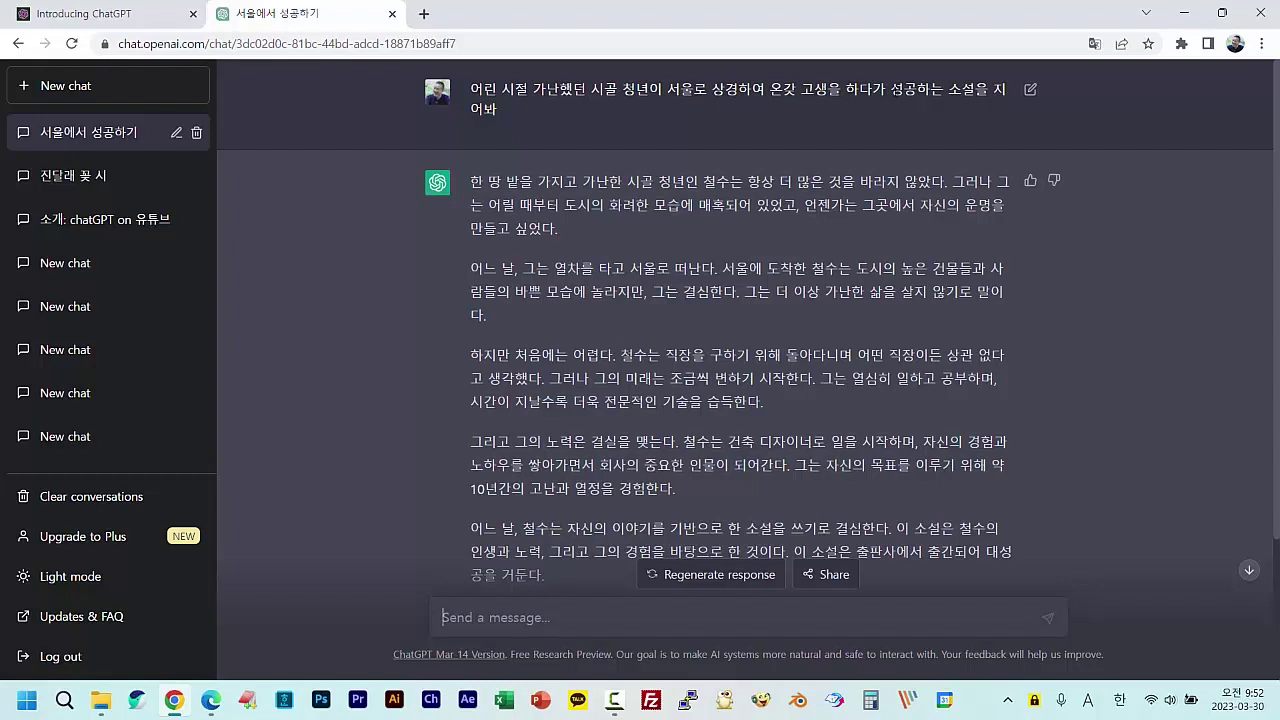
Examine the novel-writing prompt and highlight the opening paragraphs of the reply, clearing the selection at the end.
drag(503, 112, 482, 89)
click(505, 112)
drag(585, 184, 606, 378)
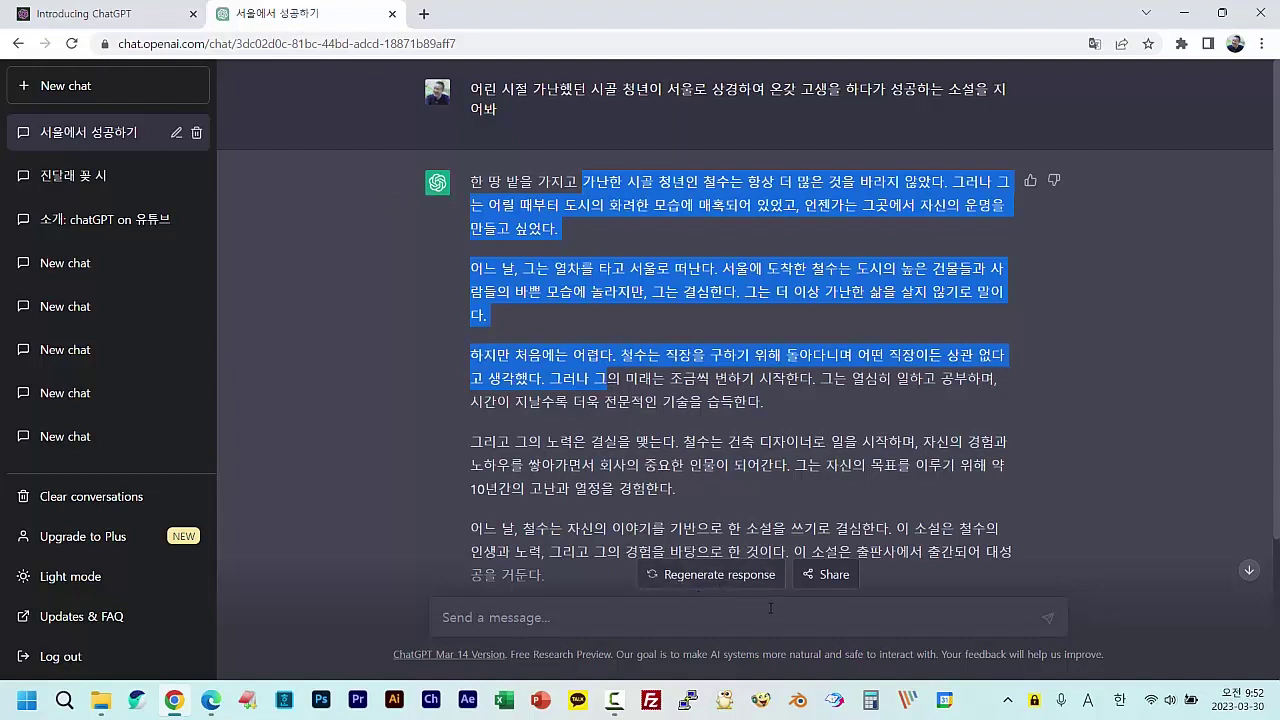
click(898, 598)
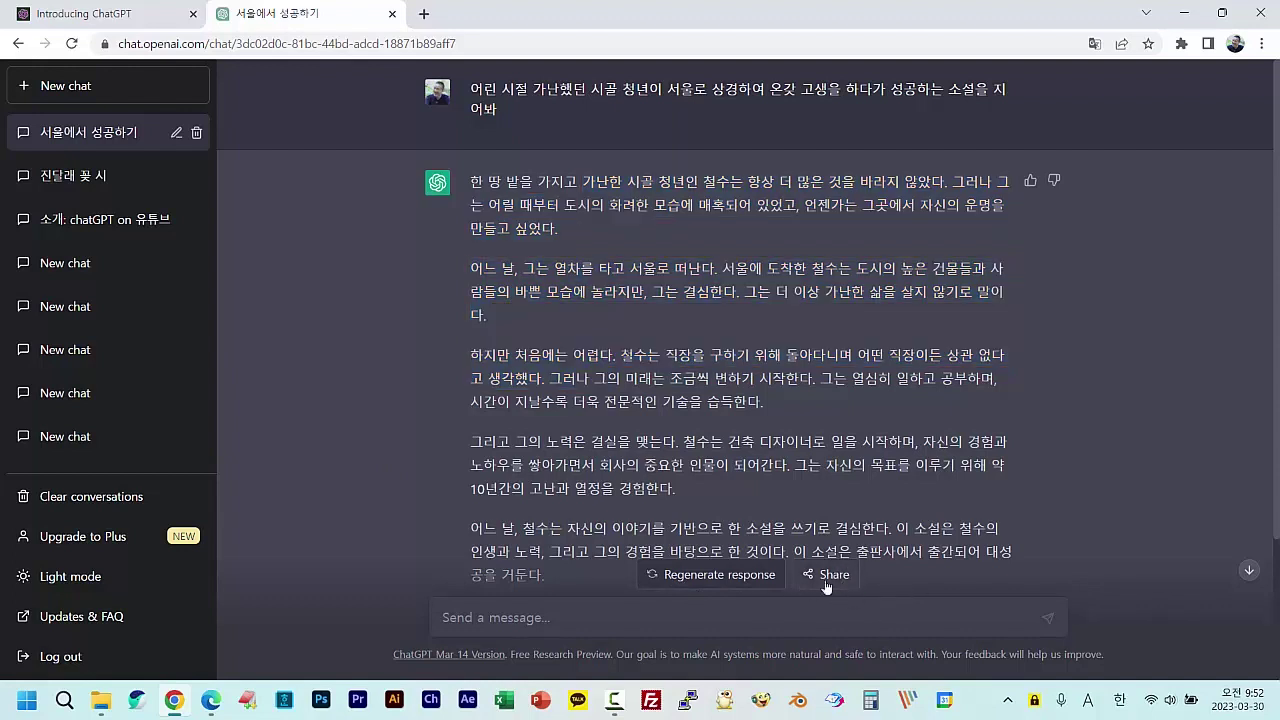
Switch the story reply to version 1 of 2 and highlight its introductory paragraph.
click(724, 585)
click(373, 184)
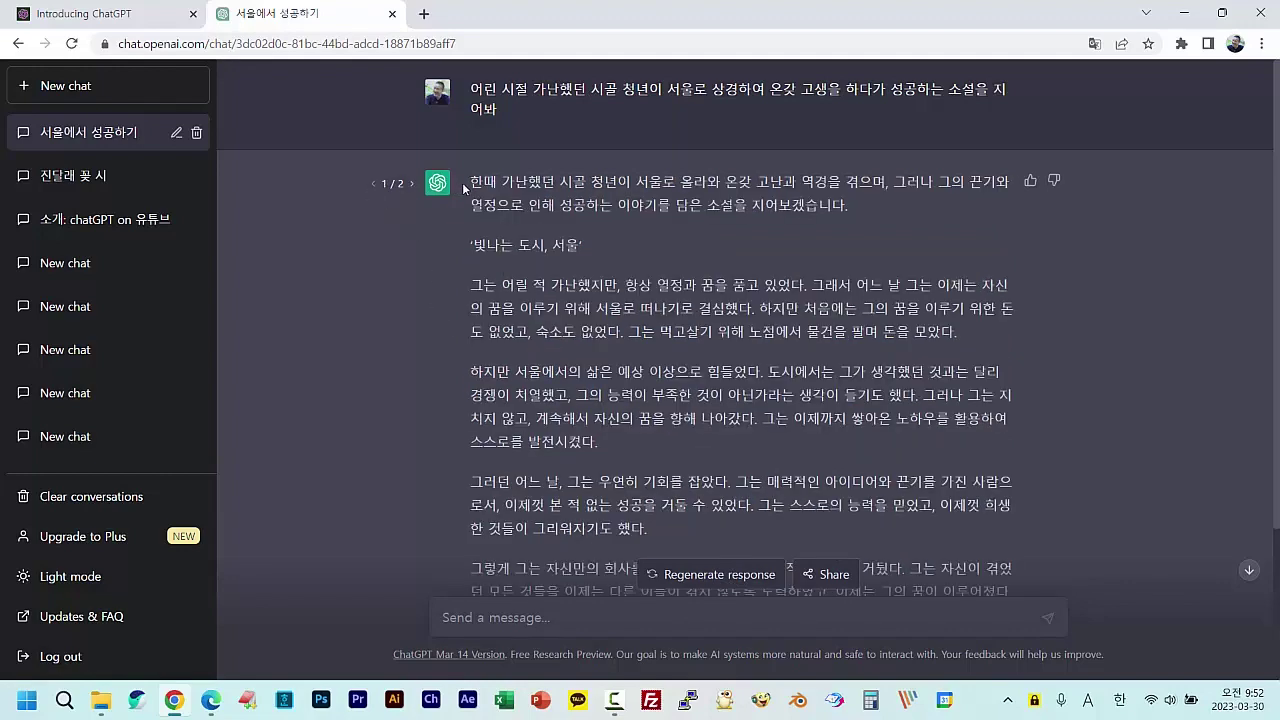
drag(470, 183, 909, 196)
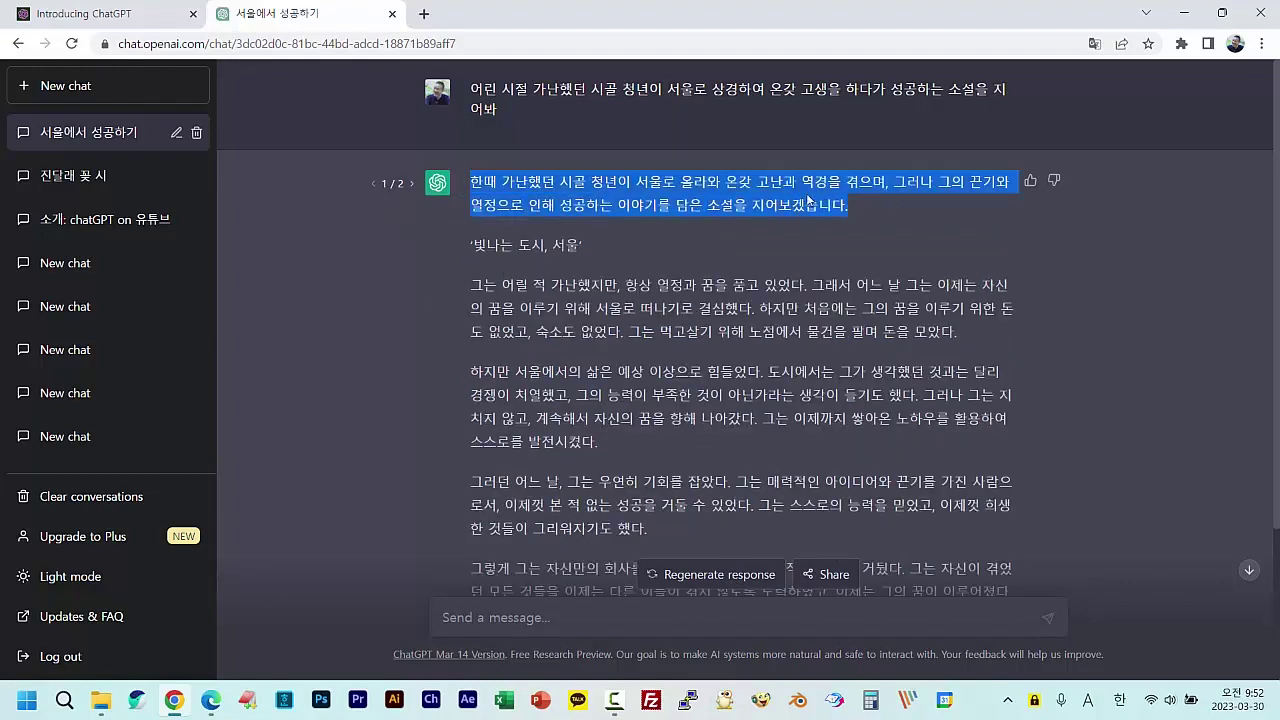
scroll(632, 430, down, 1)
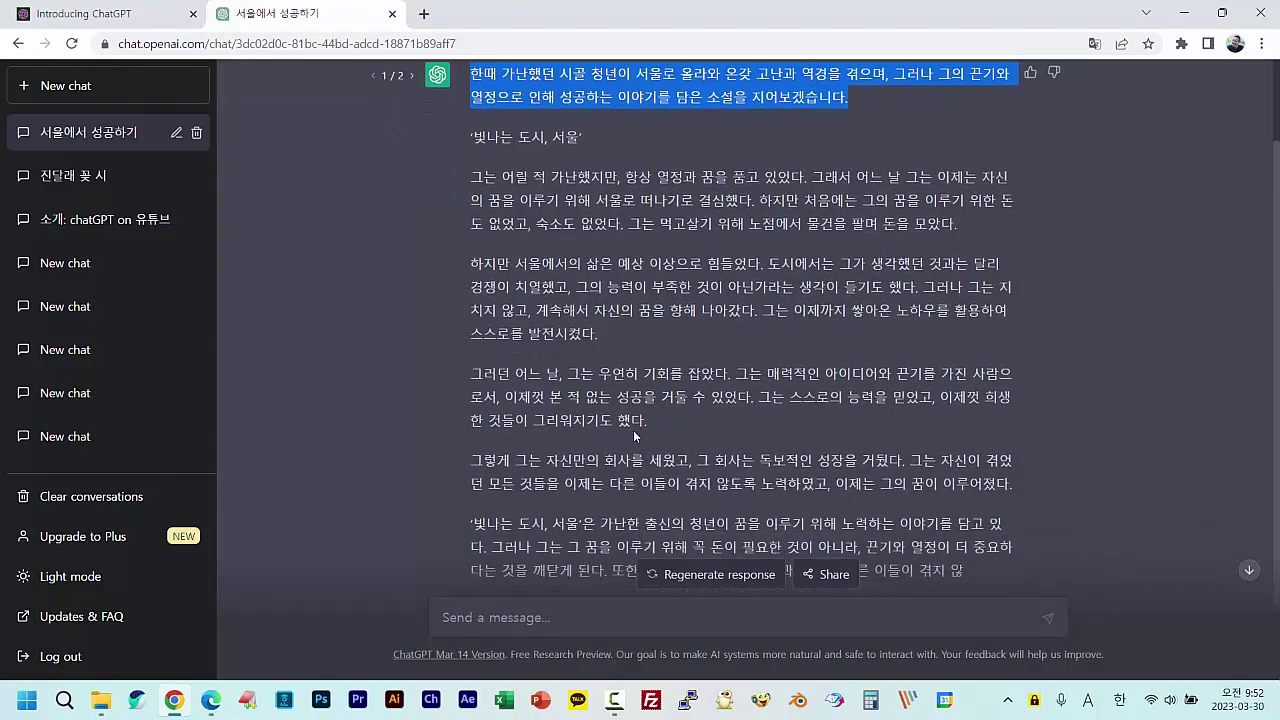
scroll(633, 430, up, 1)
click(545, 384)
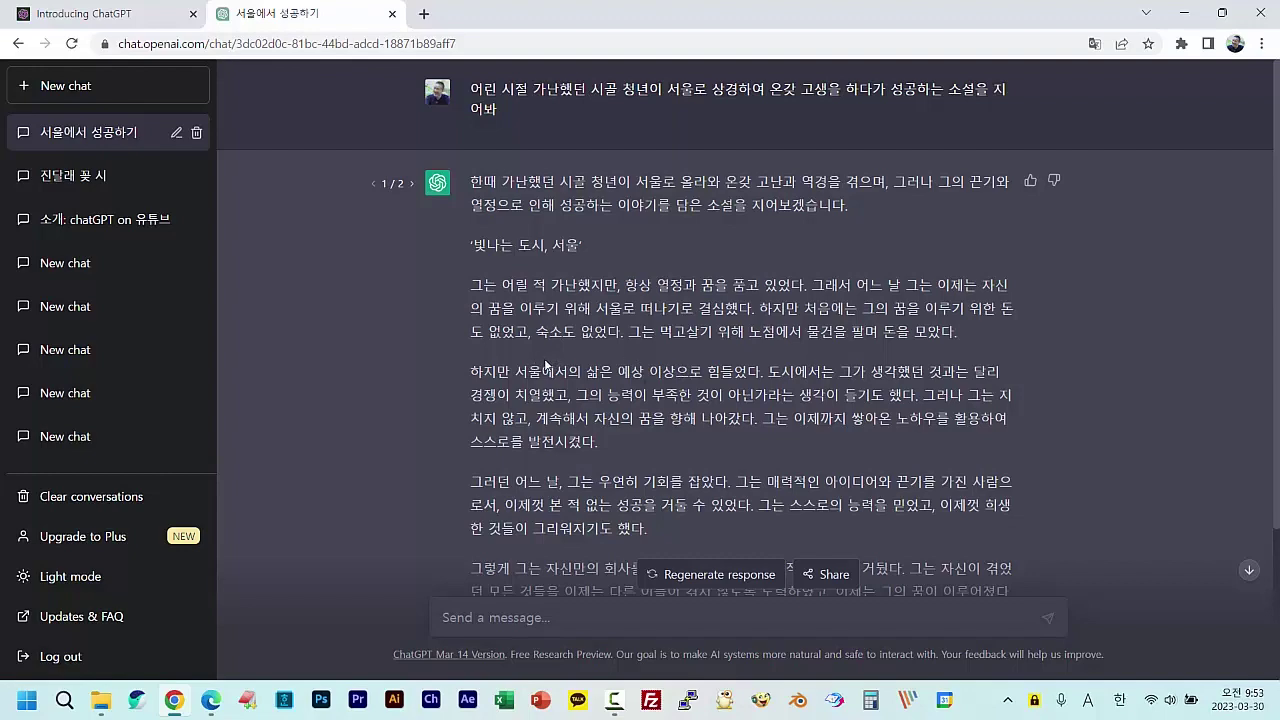
Read through the story titled "빛나는 도시, 서울" from the introduction to the last paragraph.
scroll(676, 385, down, 3)
scroll(676, 388, up, 3)
scroll(627, 384, down, 3)
scroll(627, 384, up, 3)
drag(563, 286, 724, 308)
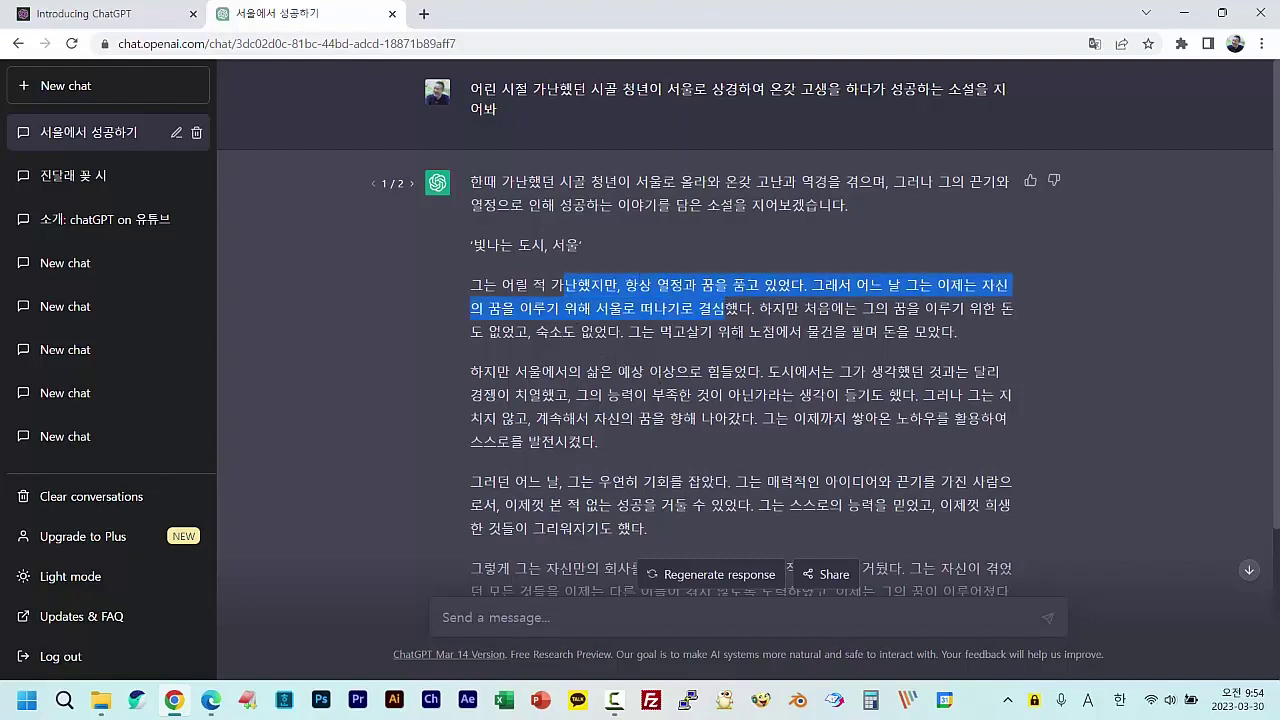
scroll(738, 440, down, 2)
scroll(738, 443, up, 2)
click(745, 266)
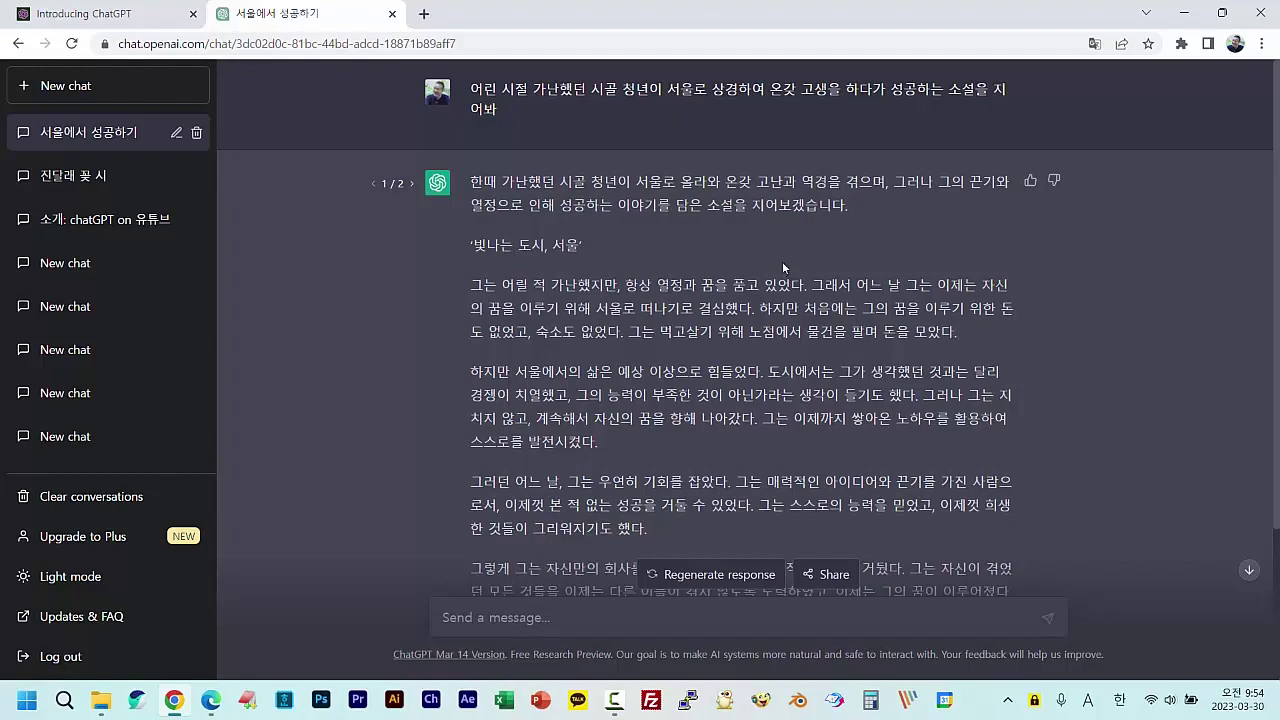
scroll(653, 353, down, 2)
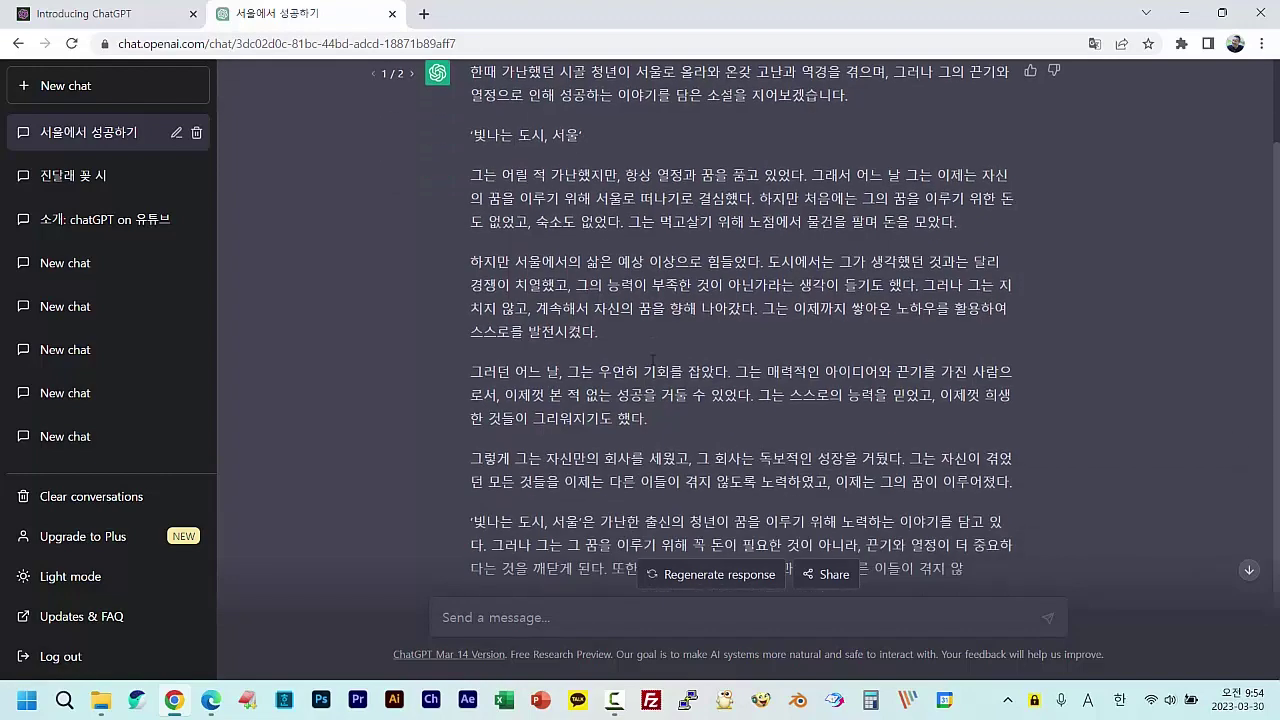
scroll(653, 360, up, 3)
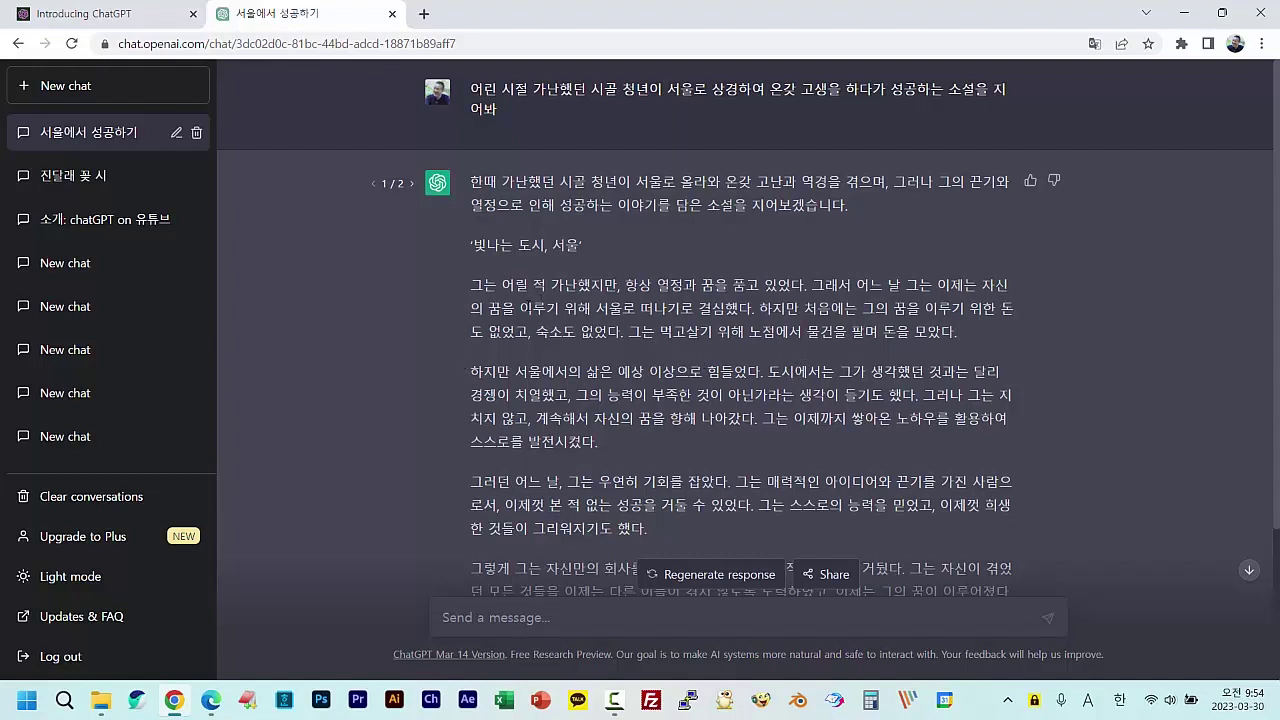
Browse the chat history and open the saved conversation "한국 미래 교육 방향".
scroll(643, 357, down, 2)
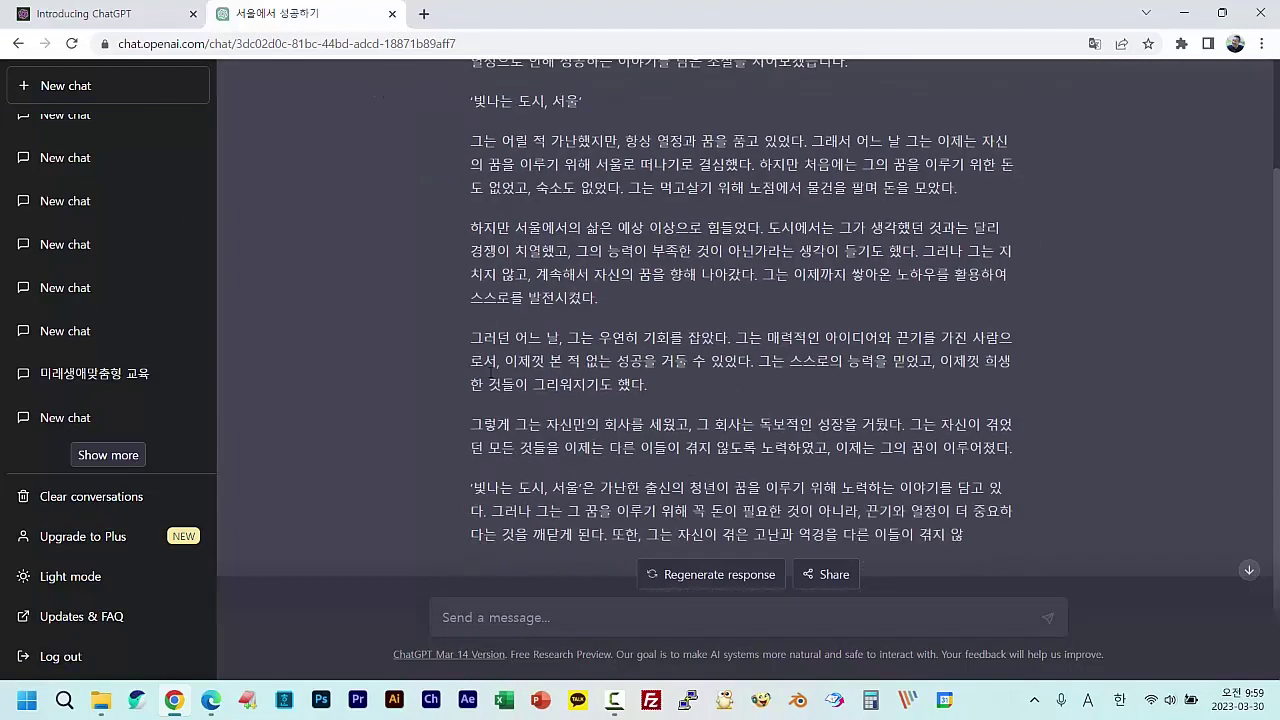
scroll(300, 300, down, 1)
scroll(171, 271, up, 3)
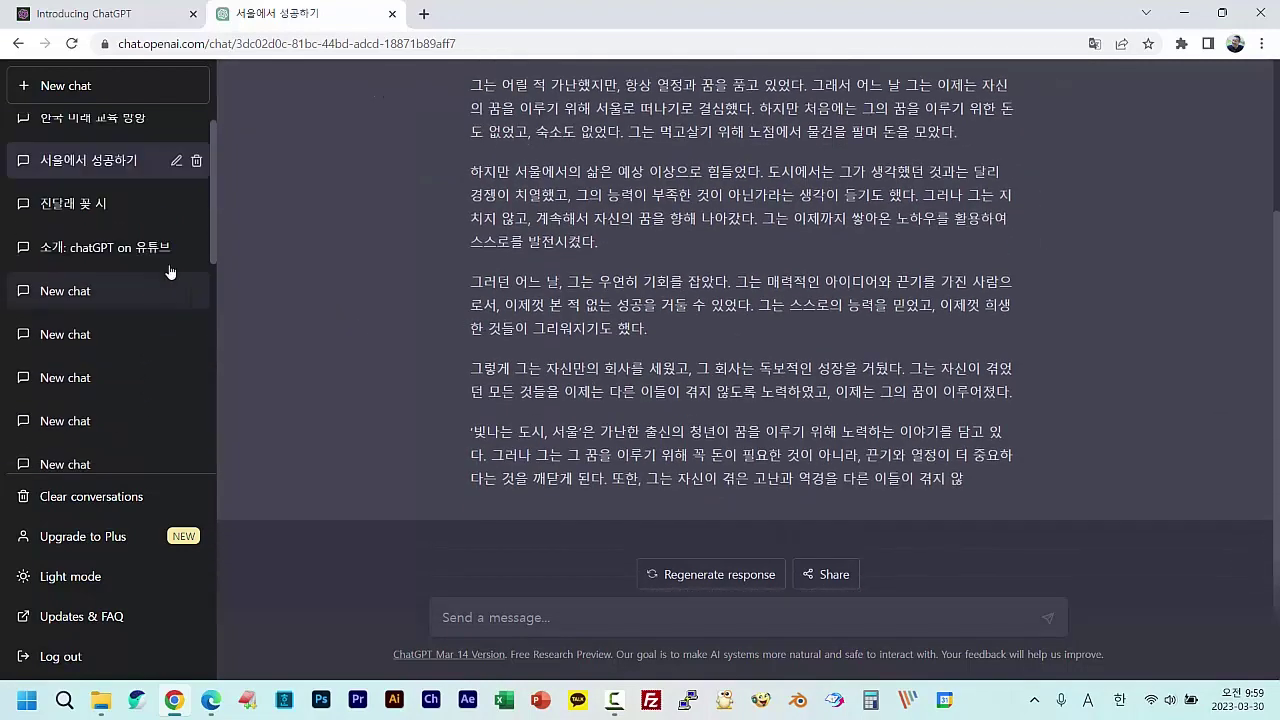
click(88, 132)
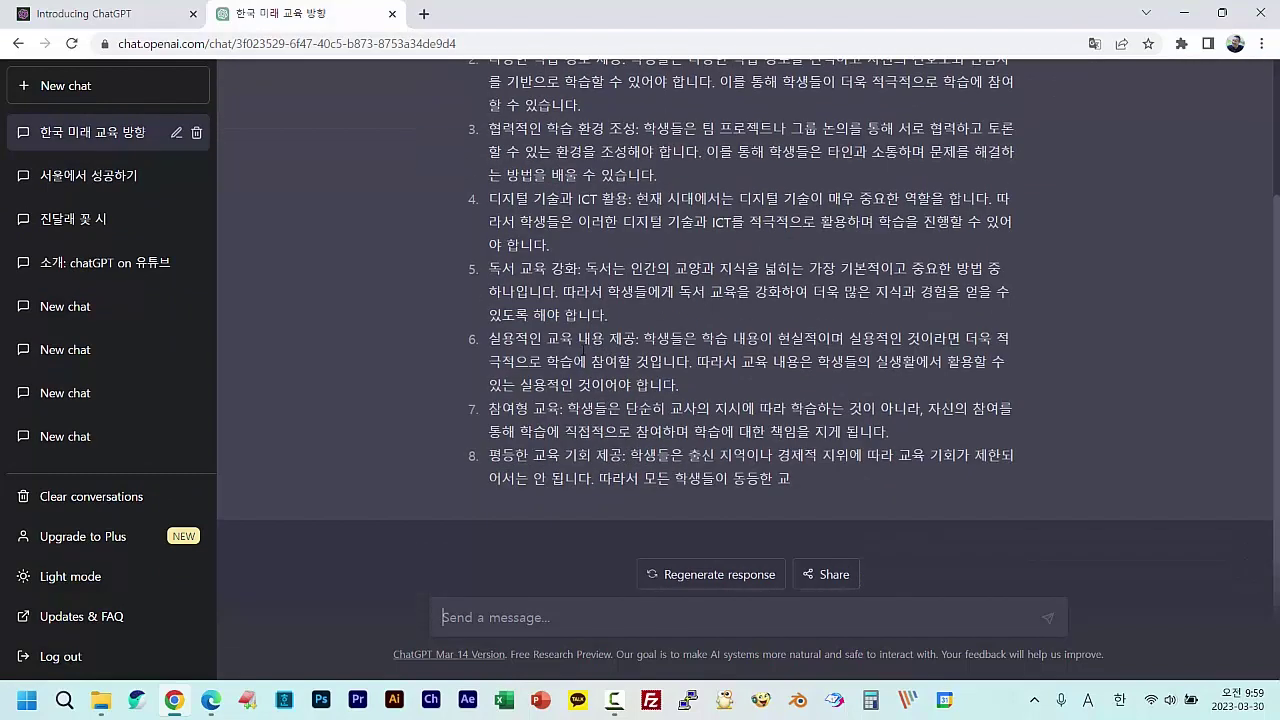
Send the question "인간이 건강하게 살기 위해 필요한 것은 무엇인가요?" in the "한국 미래 교육 방향" conversation.
click(541, 610)
text(d)
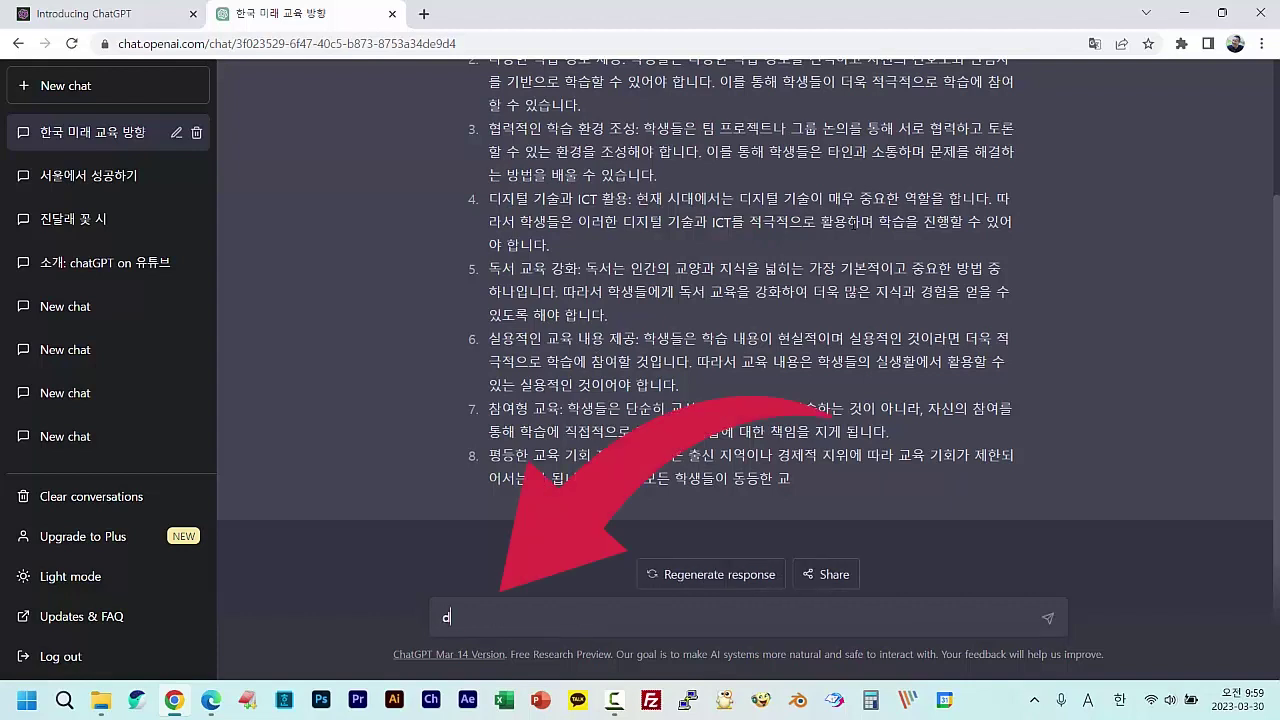
text(ls)
key(BackSpace)
key(BackSpace)
key(BackSpace)
key(Hangul)
text(인간이 건강하게 살)
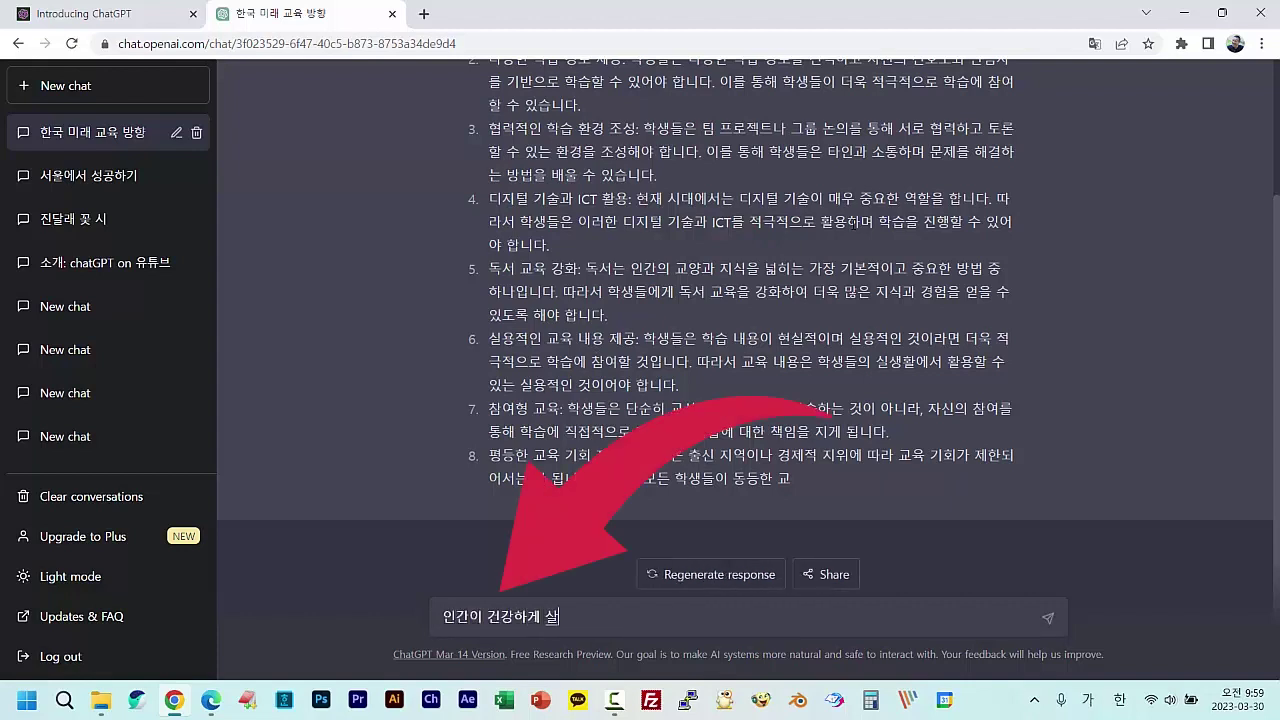
text(기 위해 필요한 것은 무엇)
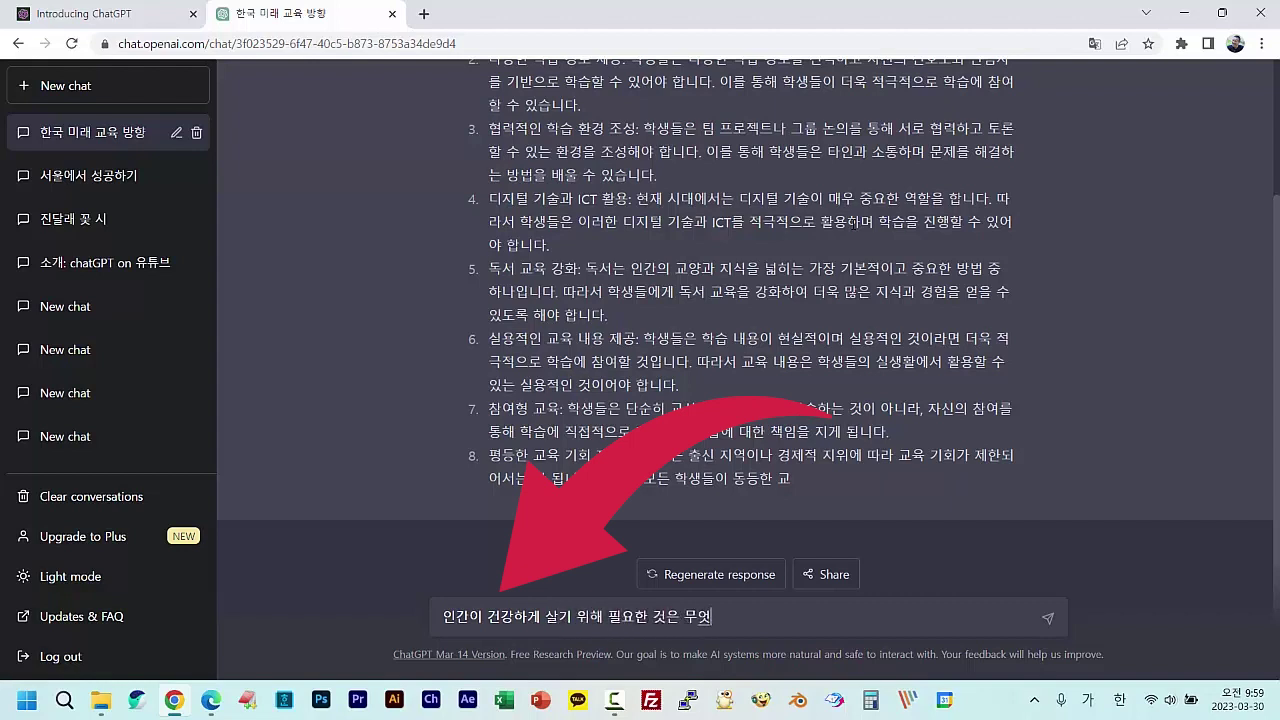
text(인가요?)
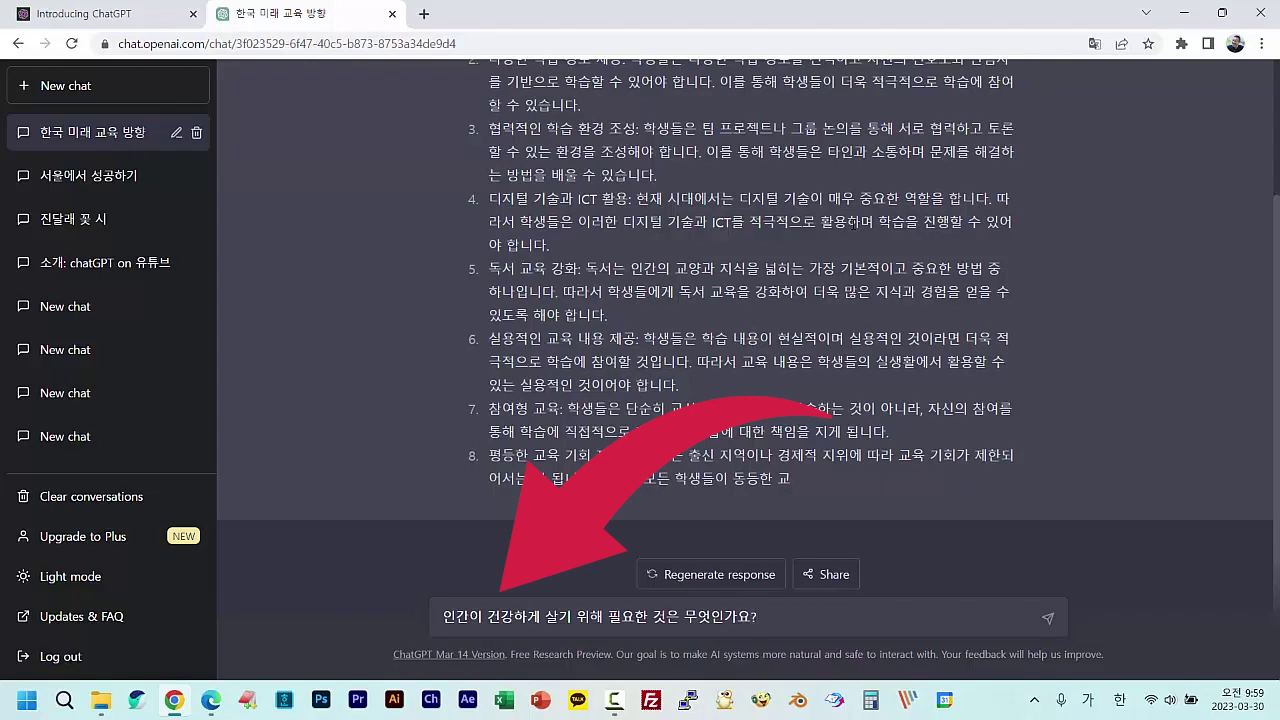
click(1048, 622)
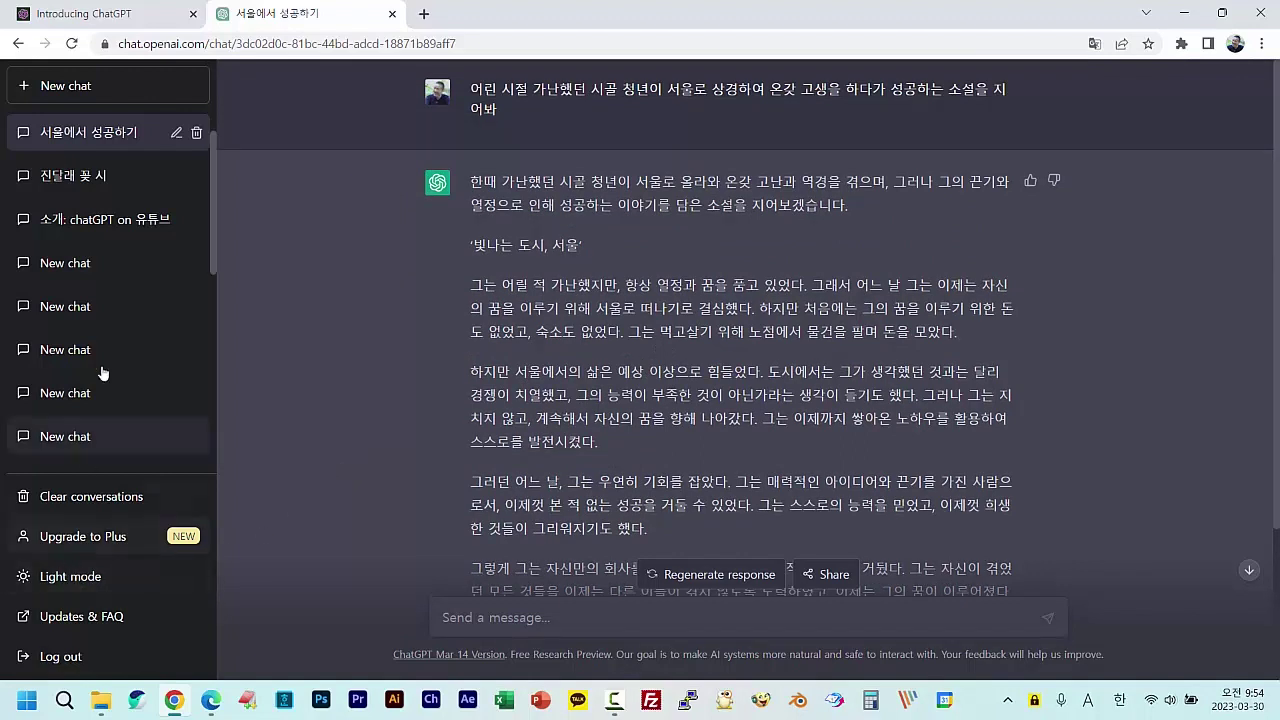
Compare the Free plan with the ChatGPT Plus price in the upgrade options and close them.
click(100, 538)
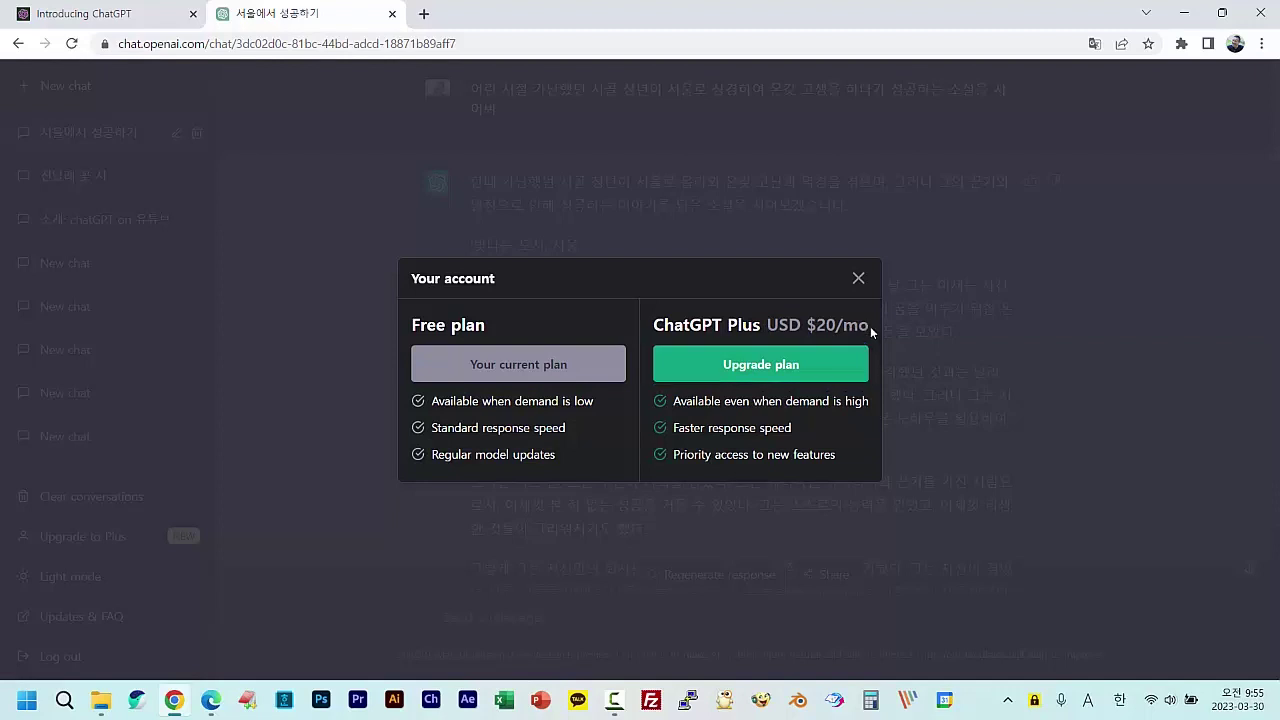
drag(870, 326, 806, 326)
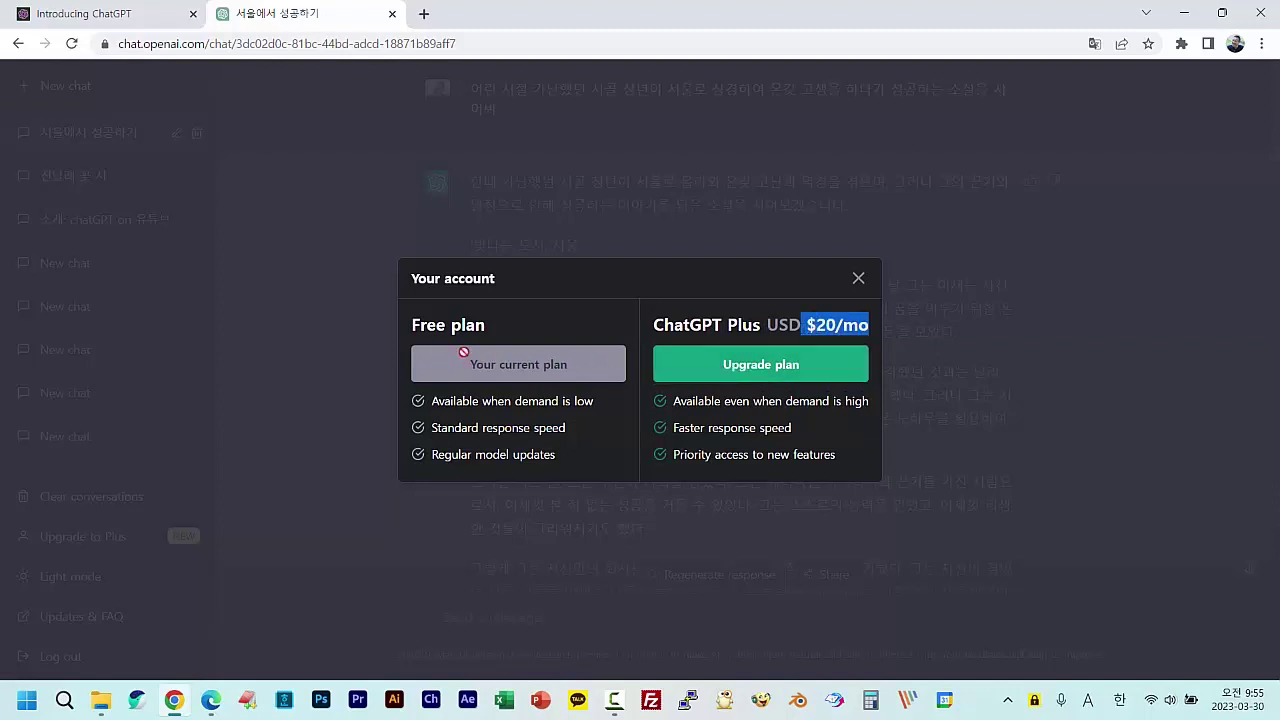
drag(411, 325, 475, 326)
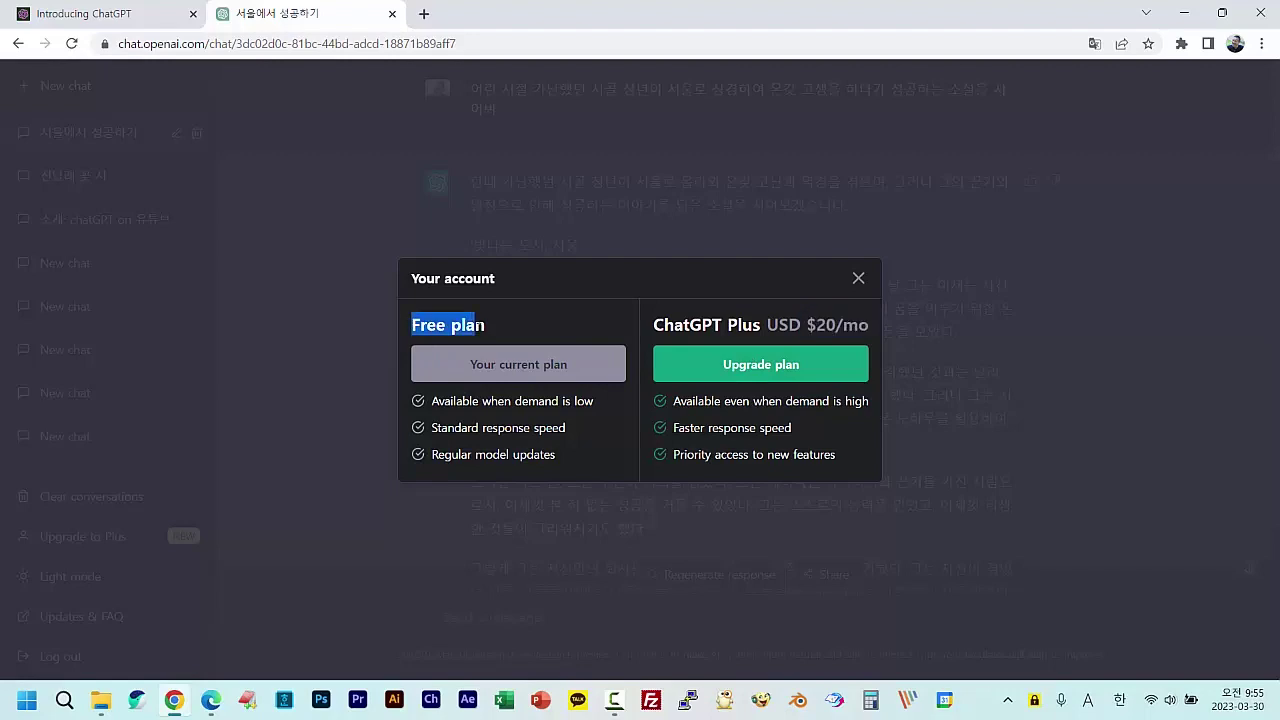
click(858, 280)
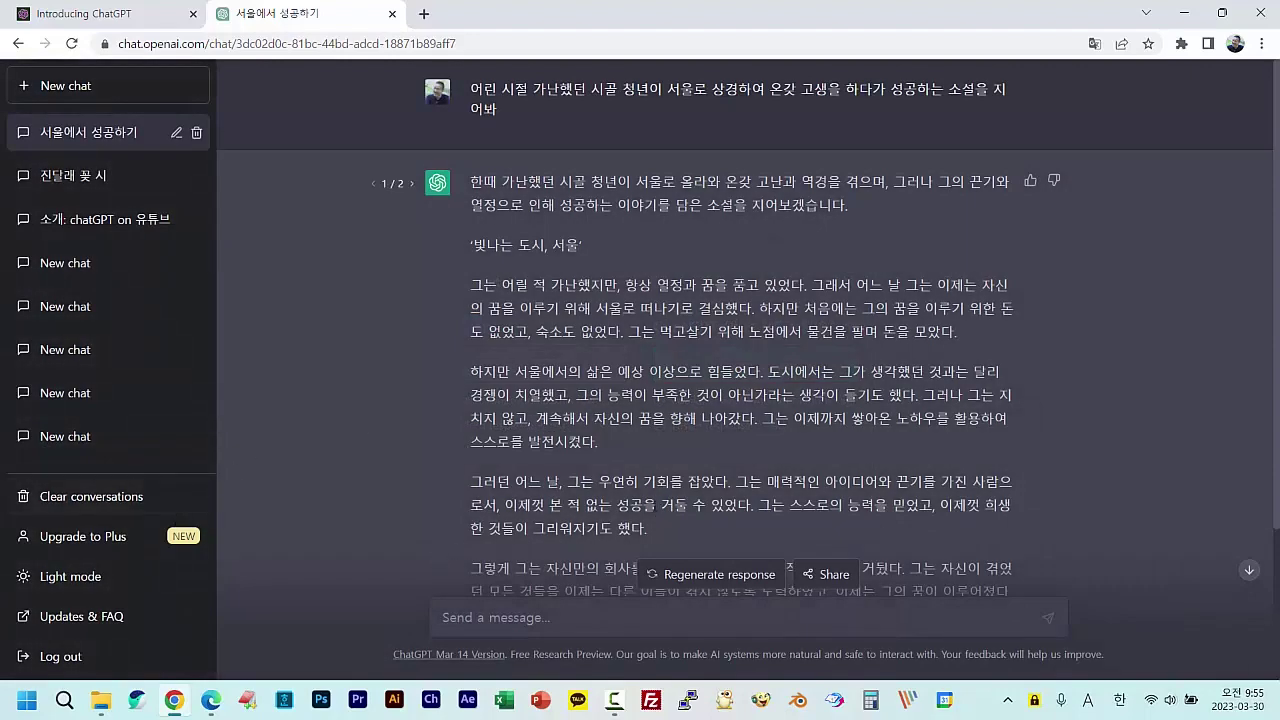
scroll(636, 413, down, 2)
scroll(630, 421, up, 2)
scroll(634, 429, down, 2)
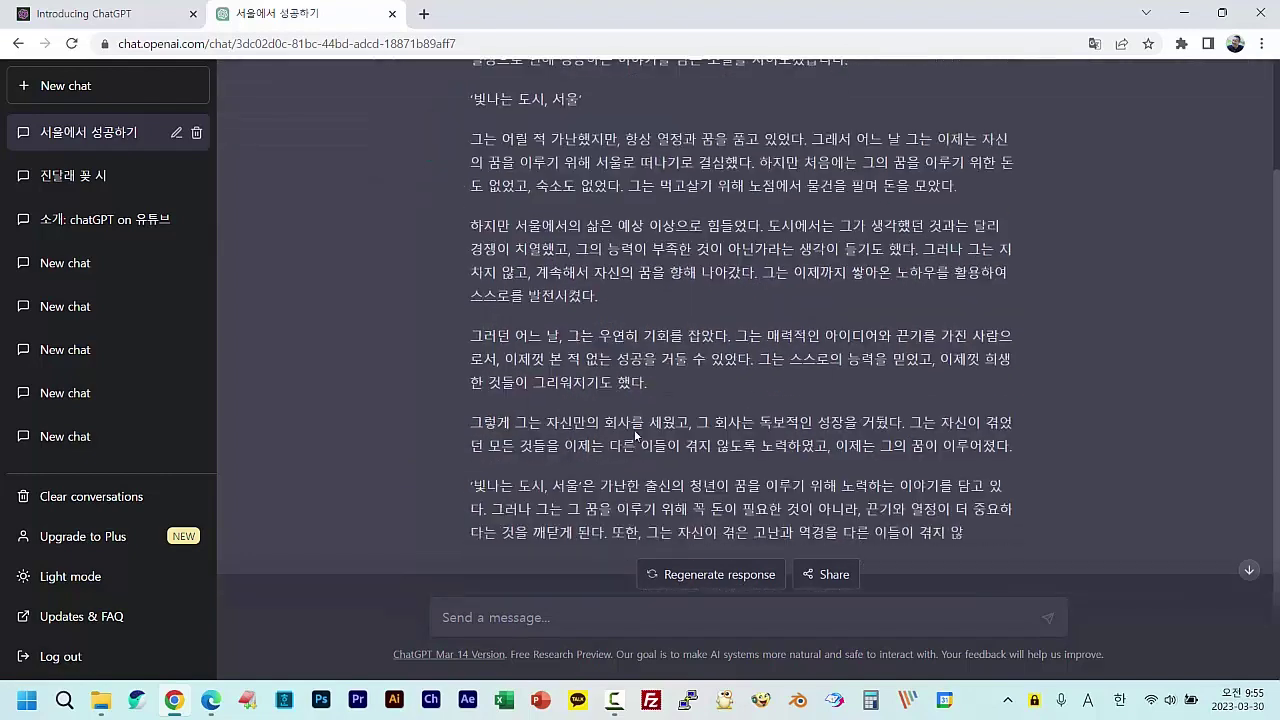
scroll(617, 437, up, 2)
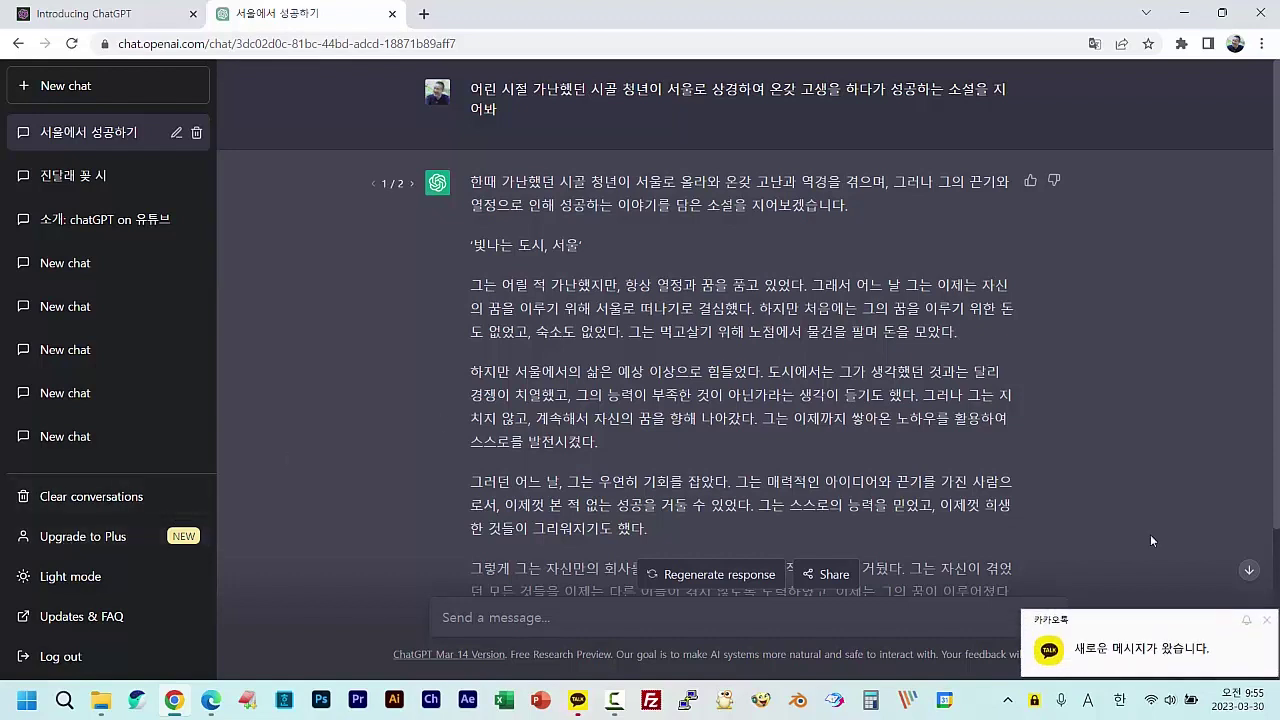
Dismiss the KakaoTalk message notification, close the KakaoTalk window and quit the messenger.
click(1267, 622)
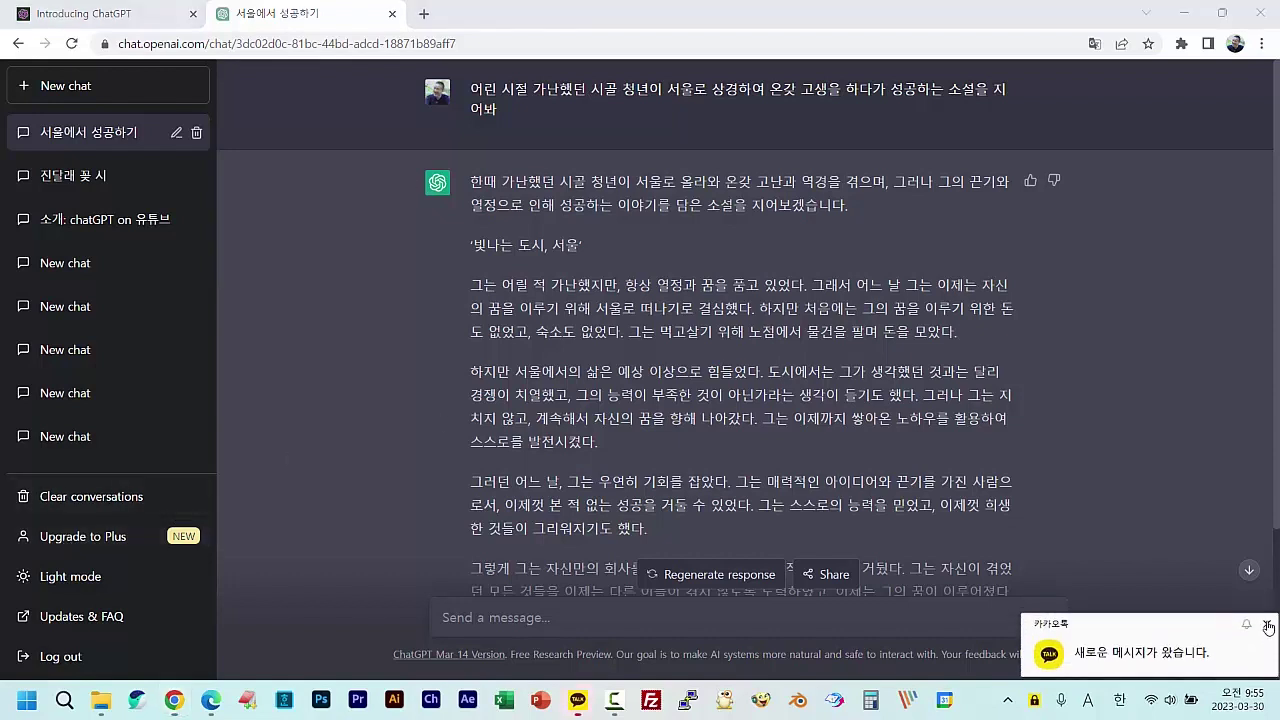
right_click(582, 701)
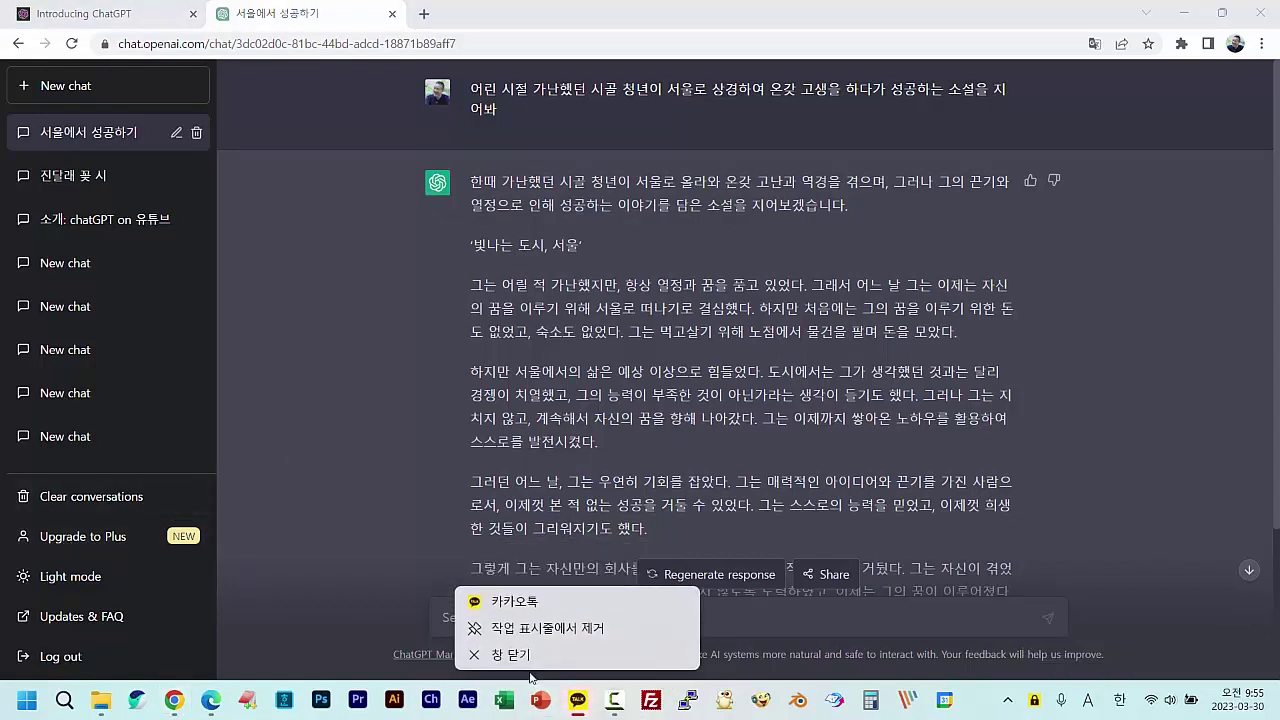
click(519, 655)
right_click(1034, 700)
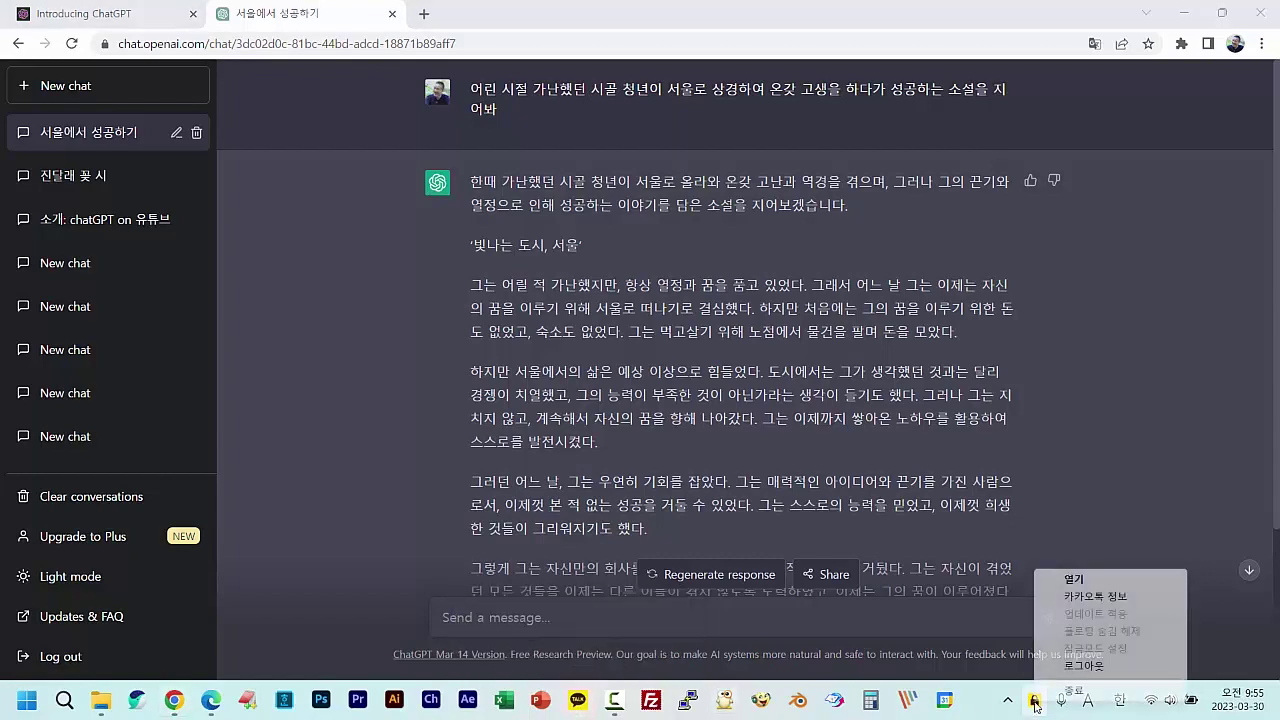
click(1075, 692)
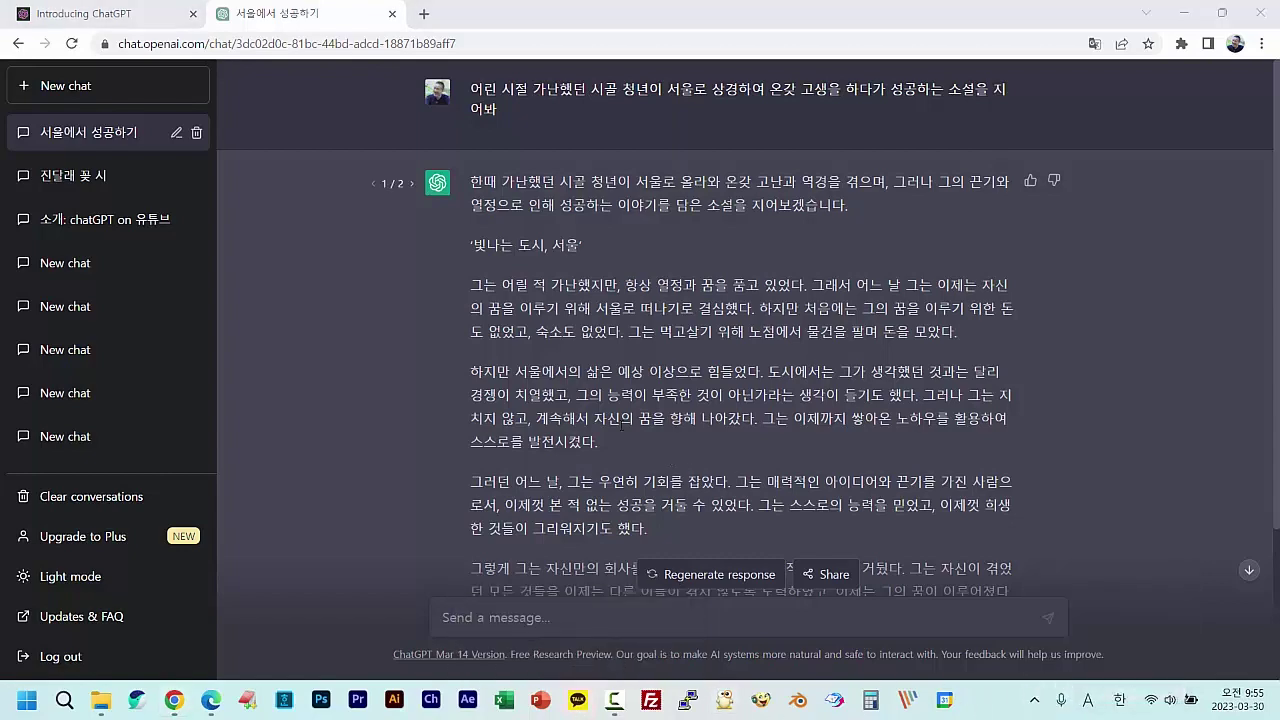
scroll(518, 493, down, 2)
scroll(520, 487, up, 2)
scroll(655, 441, down, 2)
scroll(100, 435, down, 5)
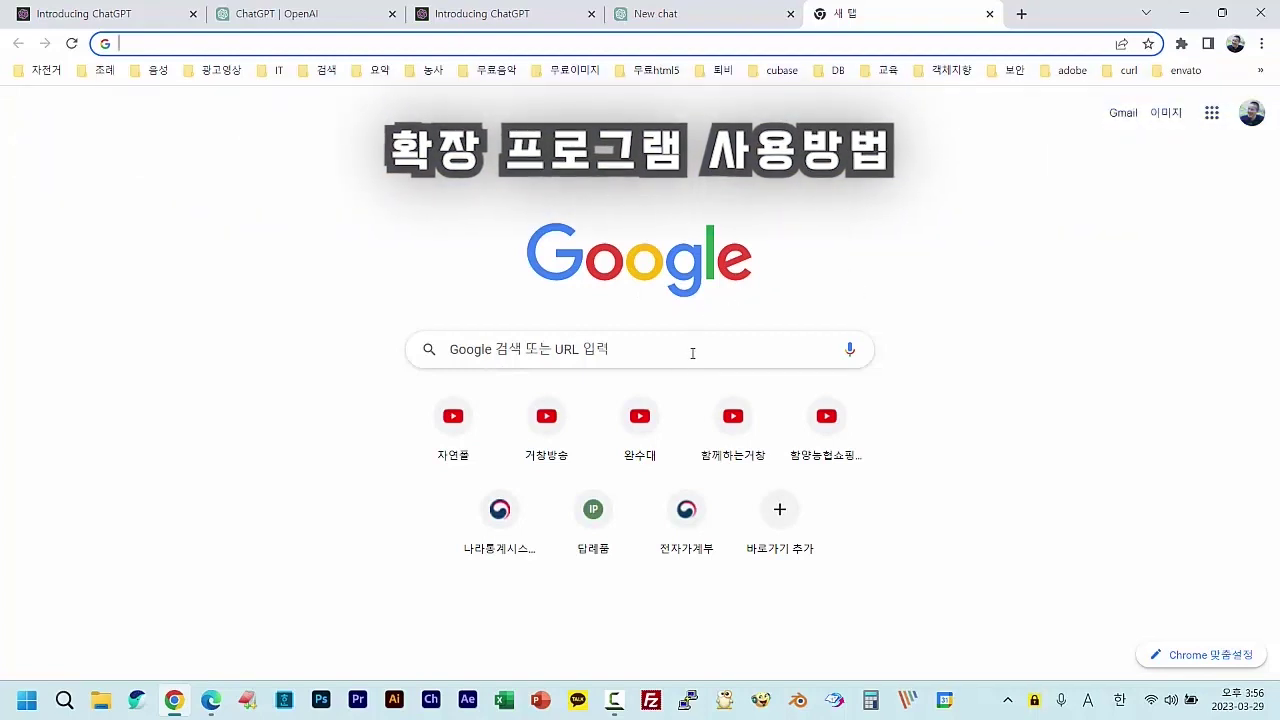
click(562, 350)
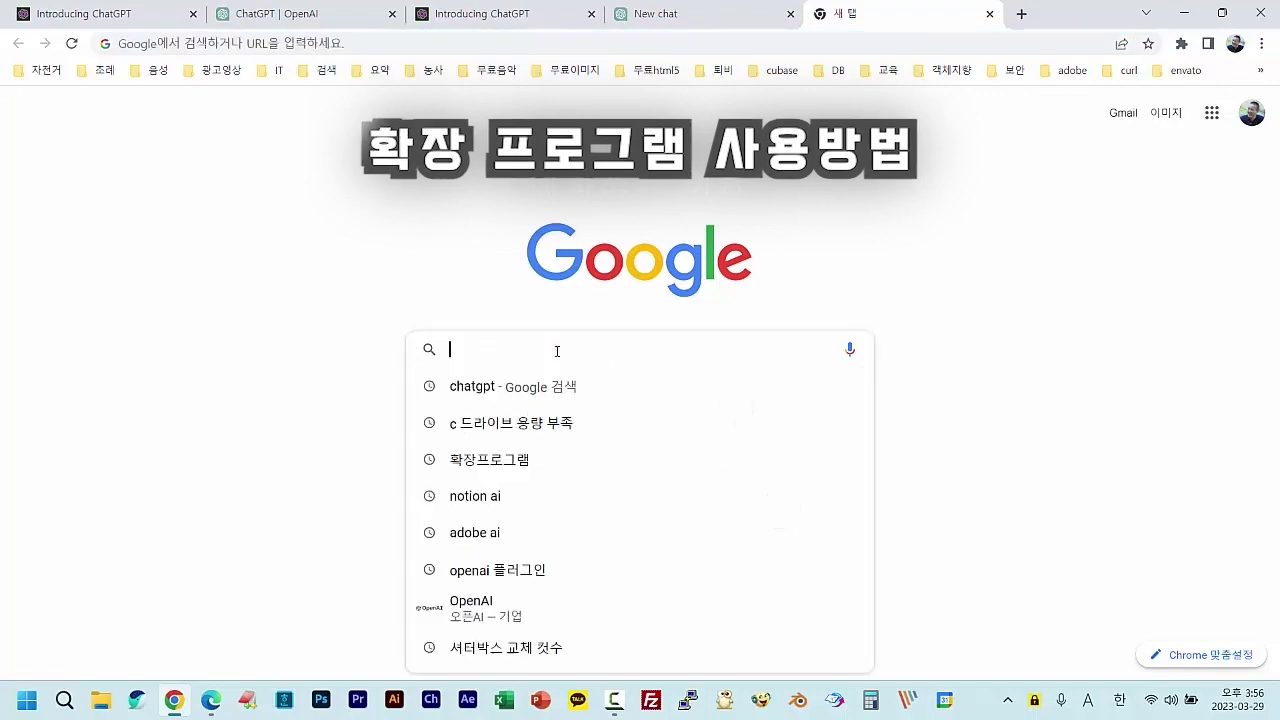
click(900, 275)
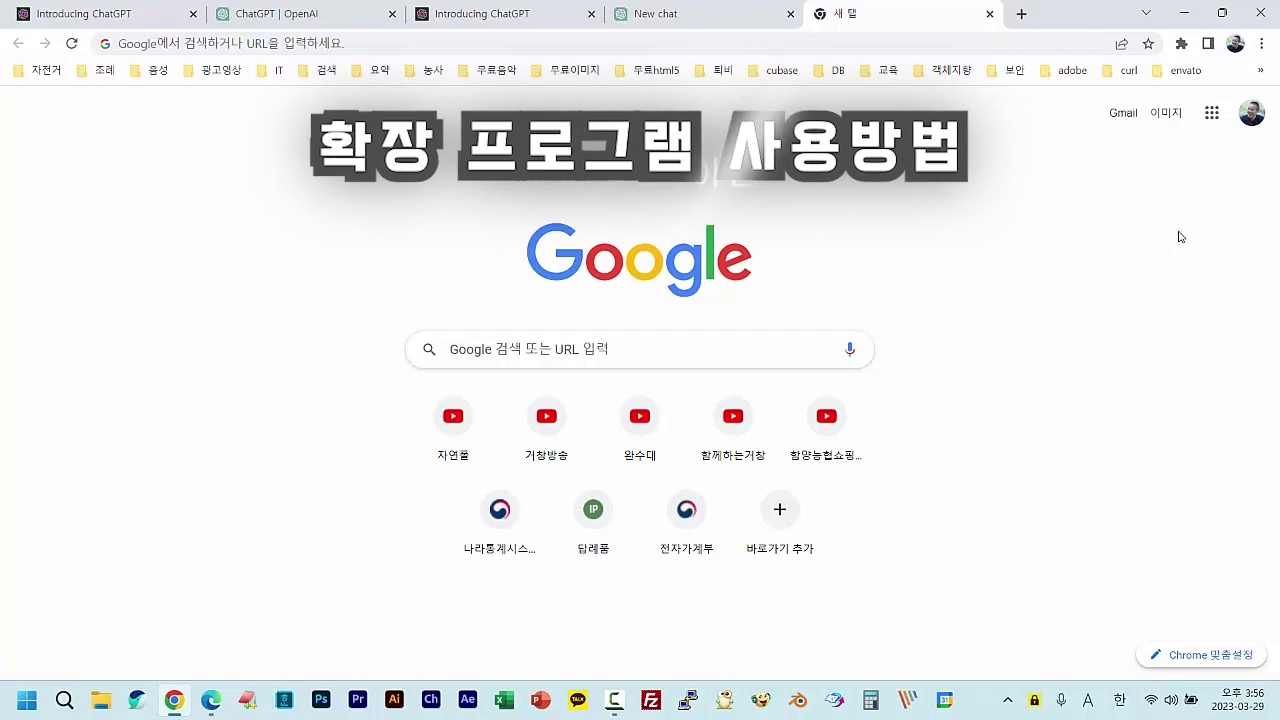
Search Google for "확장프로그램" and open the Chrome 웹 스토어 result.
click(610, 352)
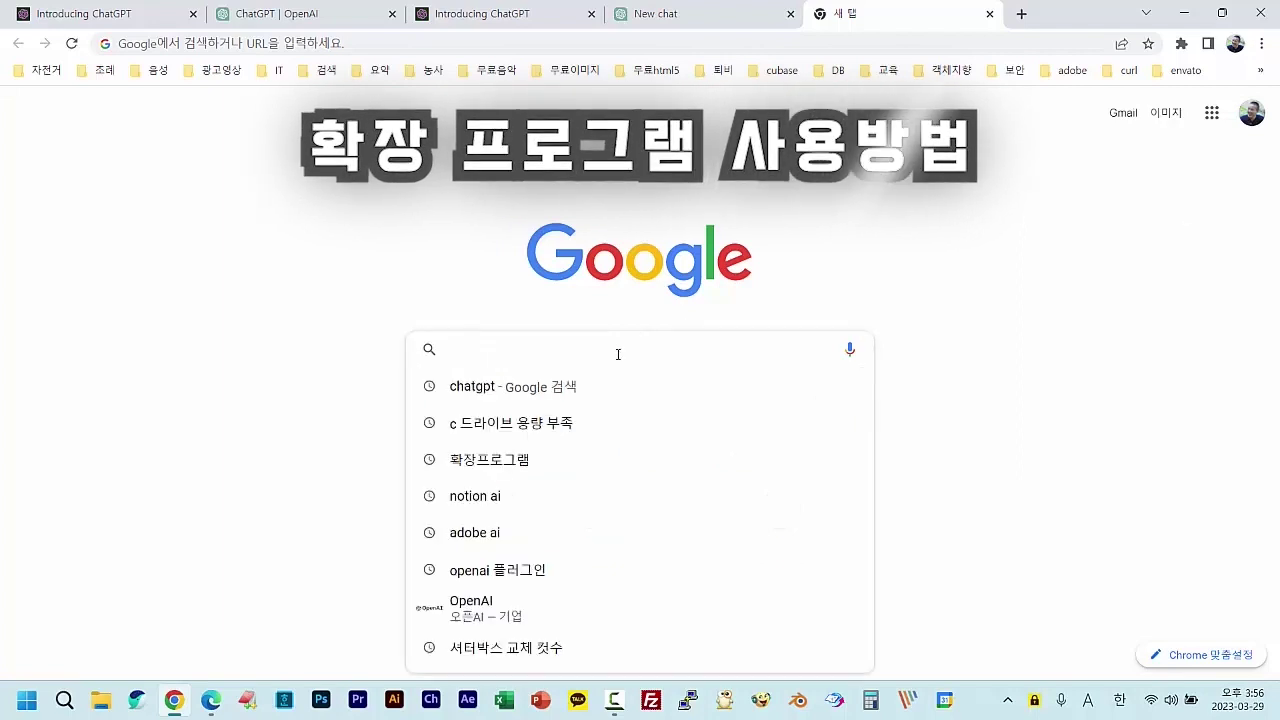
text(ghkr)
key(Escape)
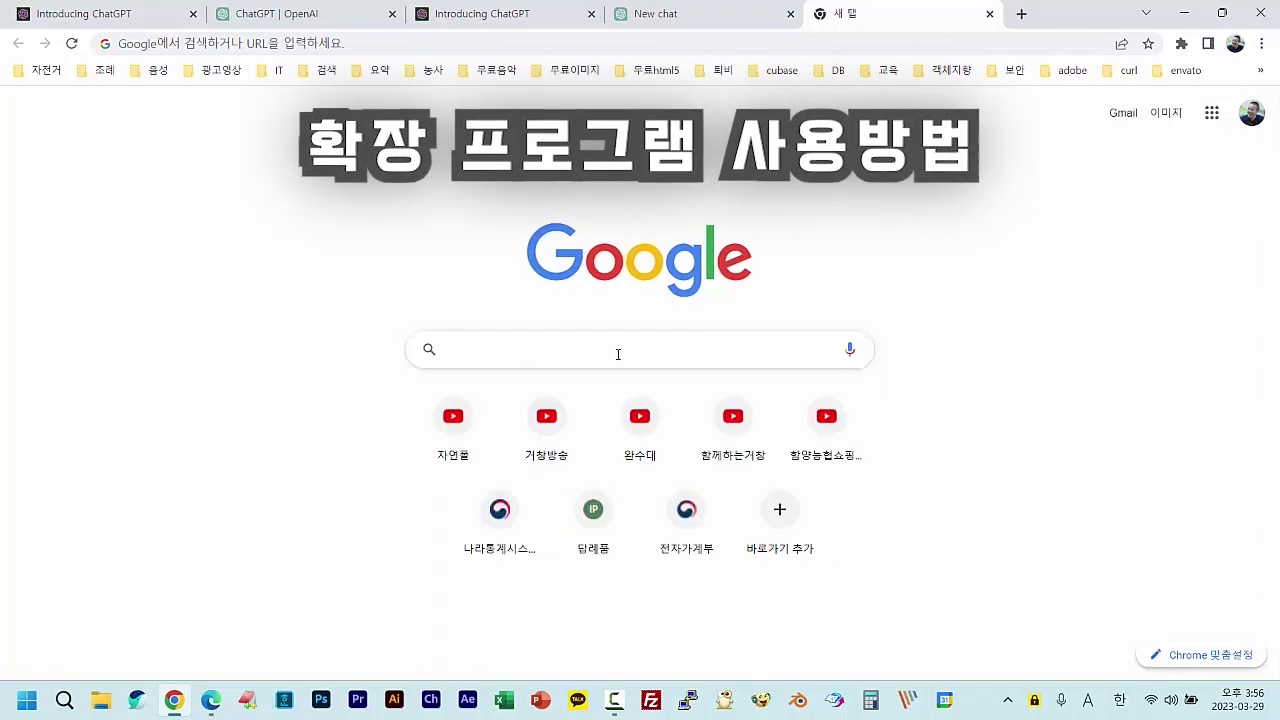
text(ghk)
key(Escape)
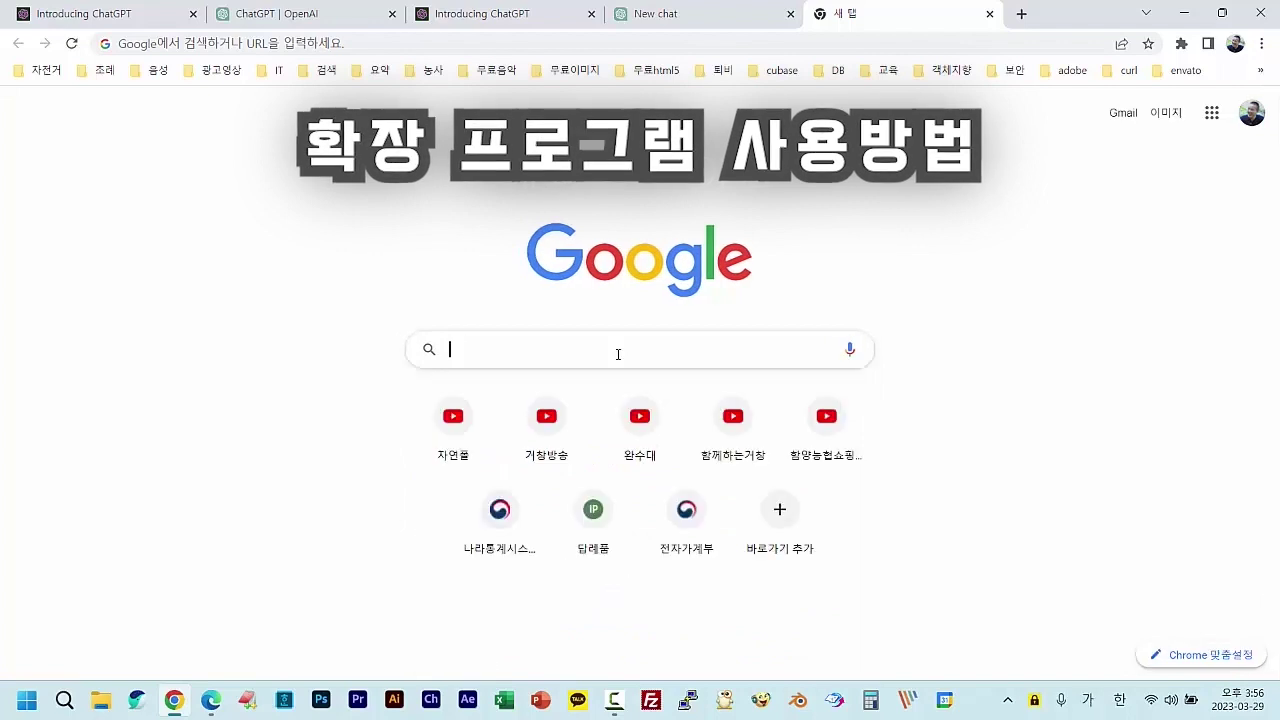
text(gho)
key(BackSpace)
text(rwkd)
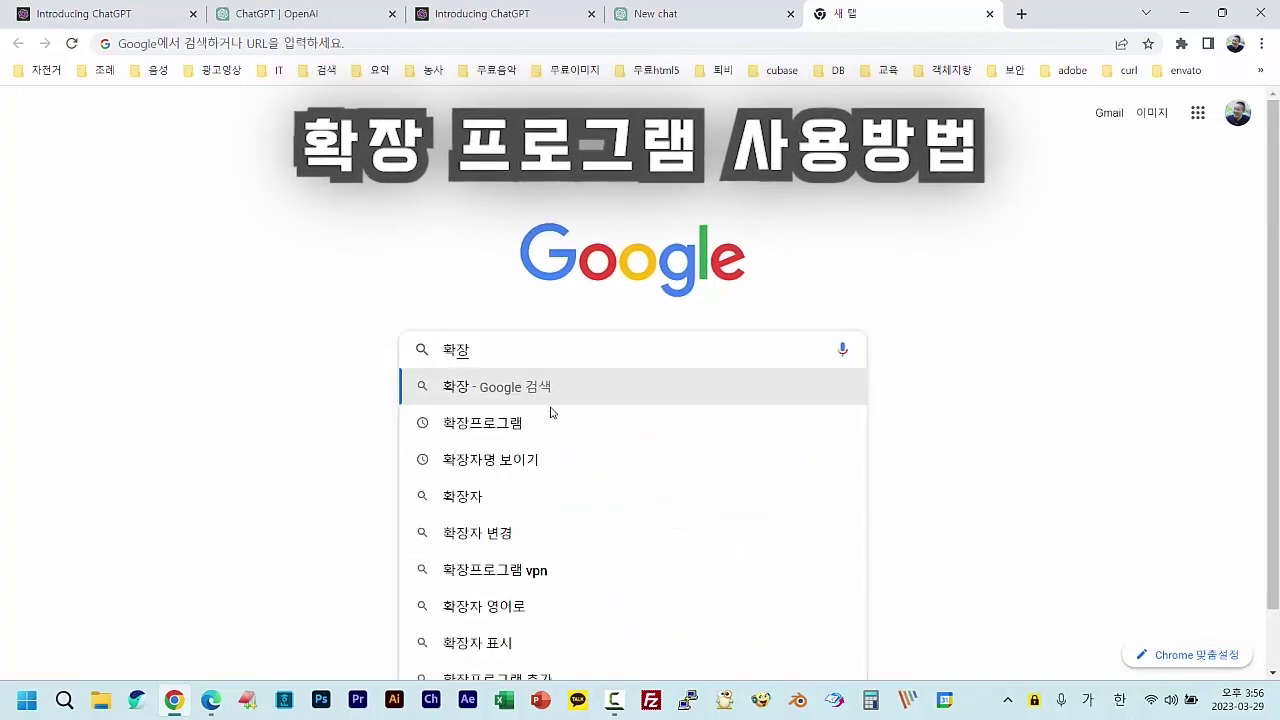
key(BackSpace)
key(BackSpace)
text(od)
click(479, 428)
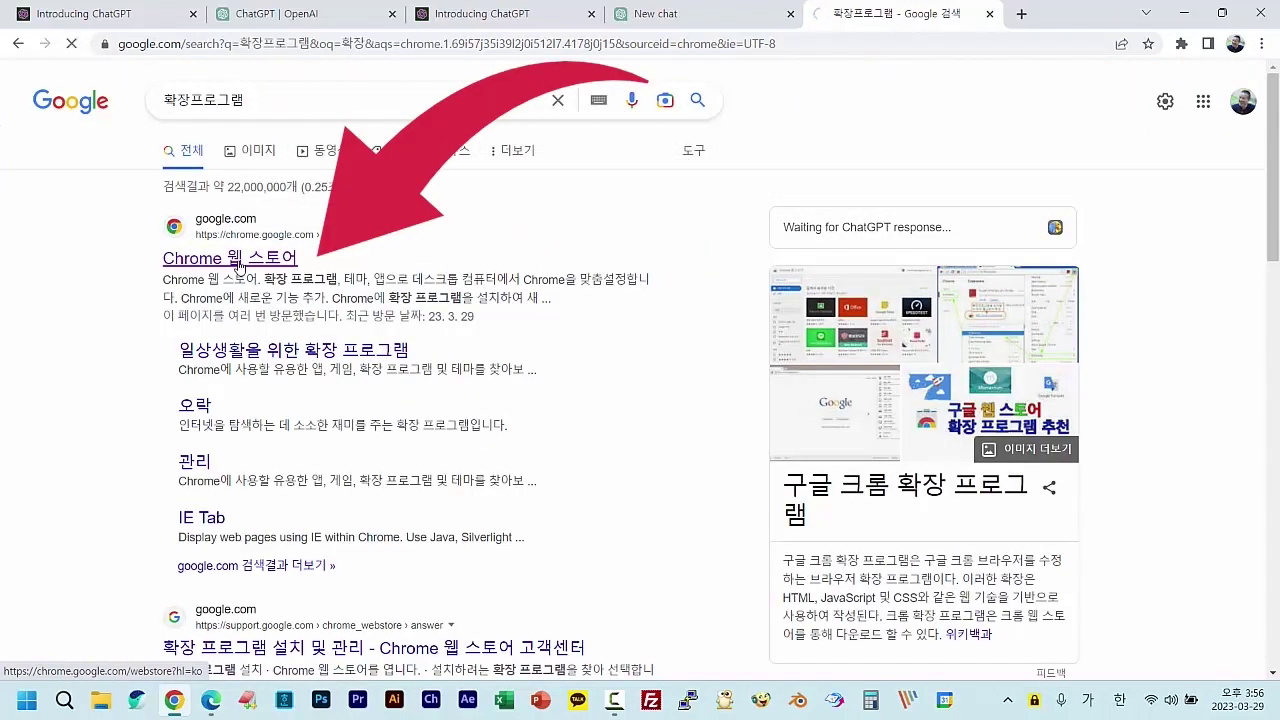
click(238, 264)
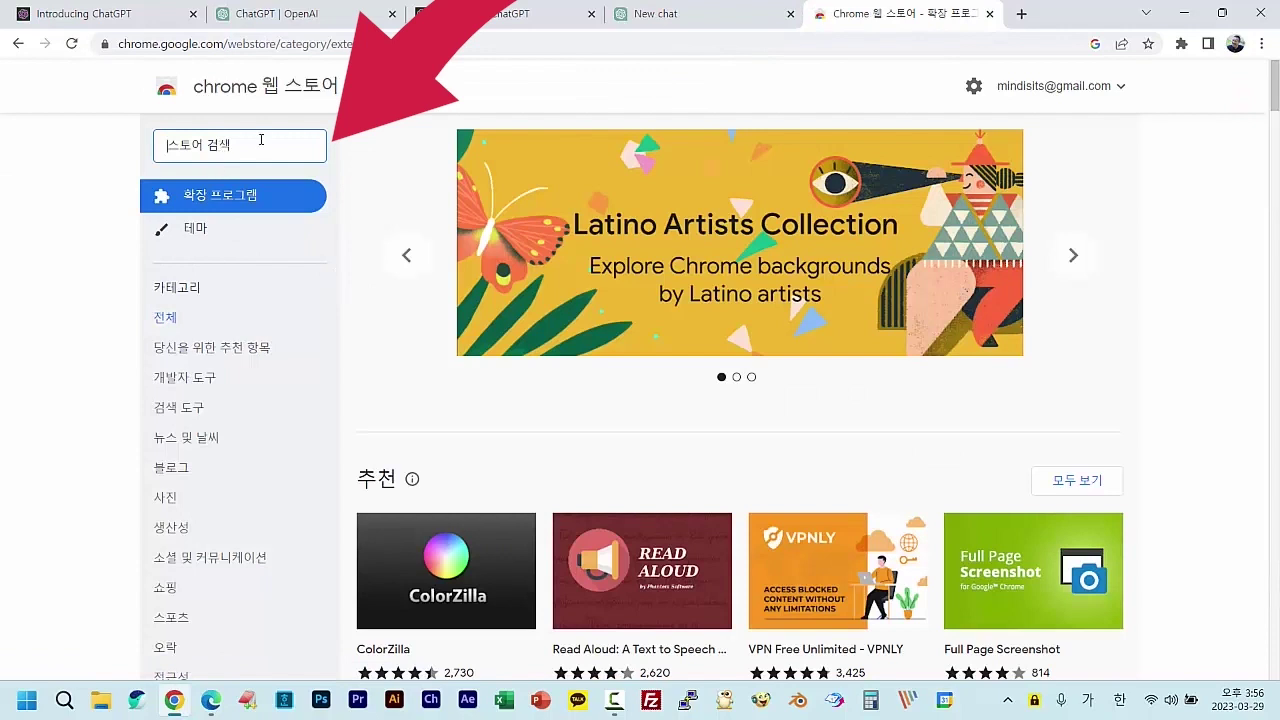
Search the Chrome Web Store for "chatgpt".
click(261, 140)
text(최)
key(BackSpace)
key(Hangul)
text(chat)
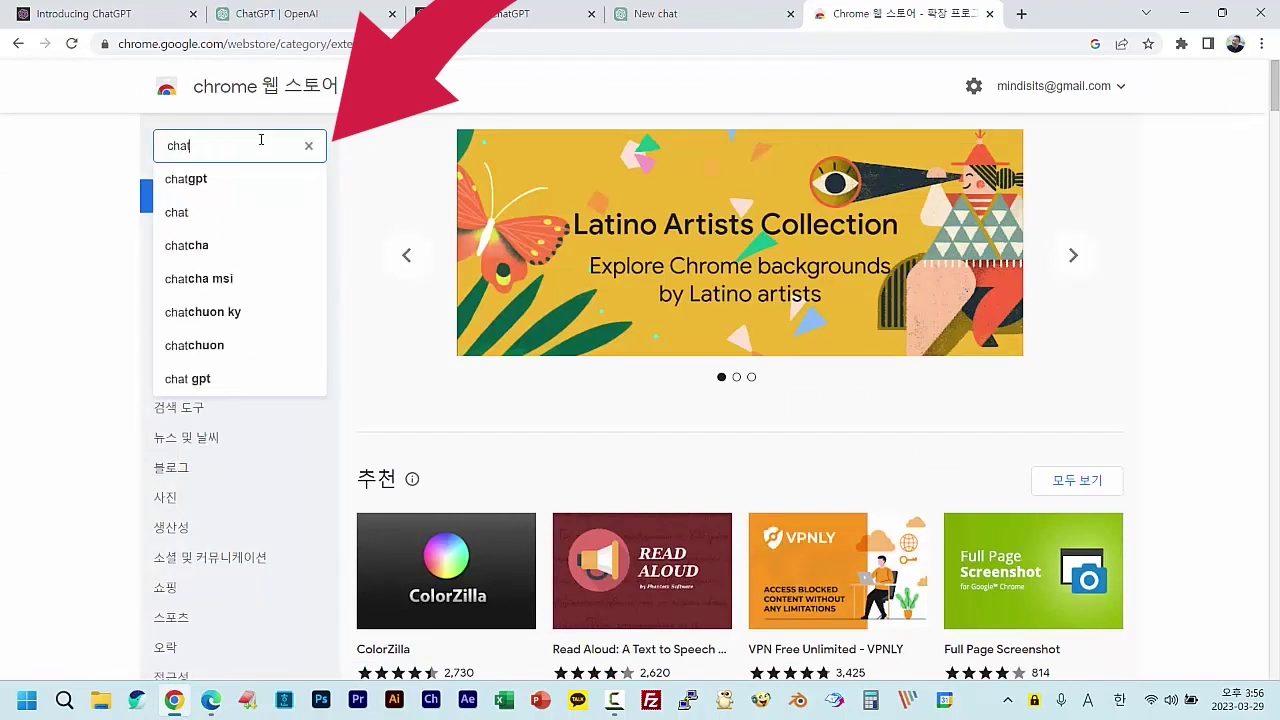
click(266, 180)
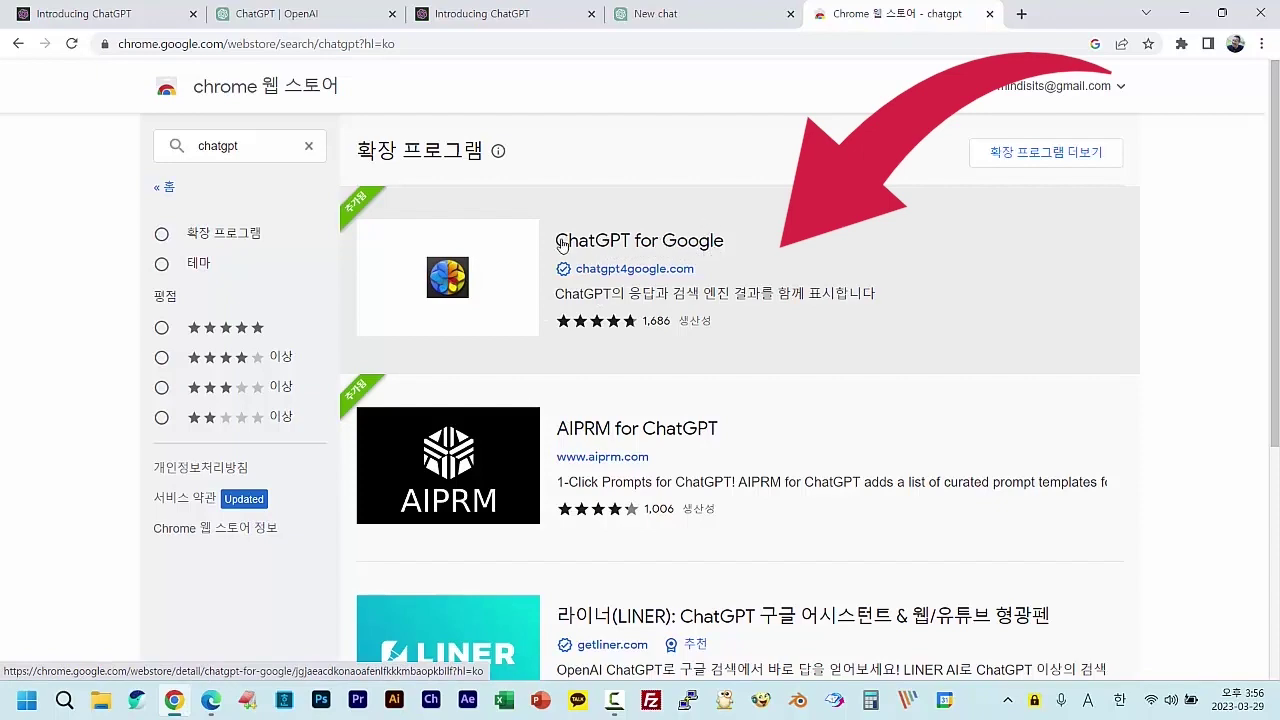
Open the ChatGPT for Google store page and check the browser's list of installed extensions.
click(489, 283)
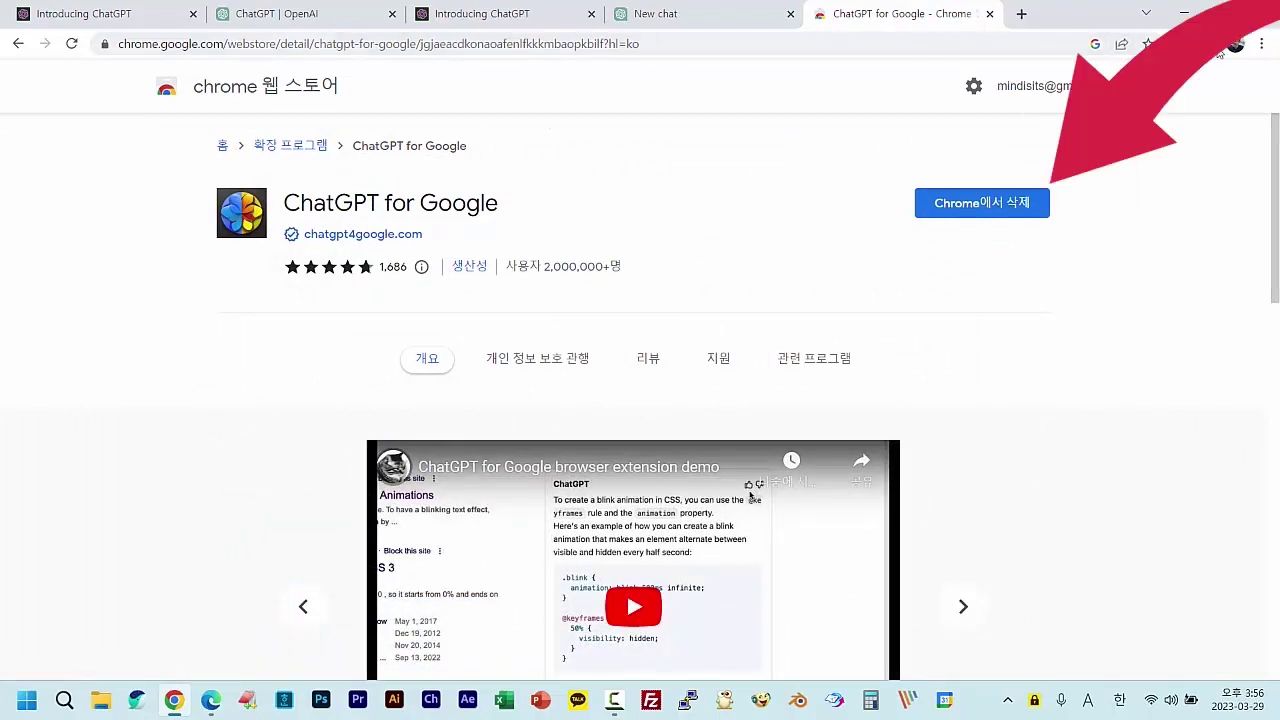
click(1181, 43)
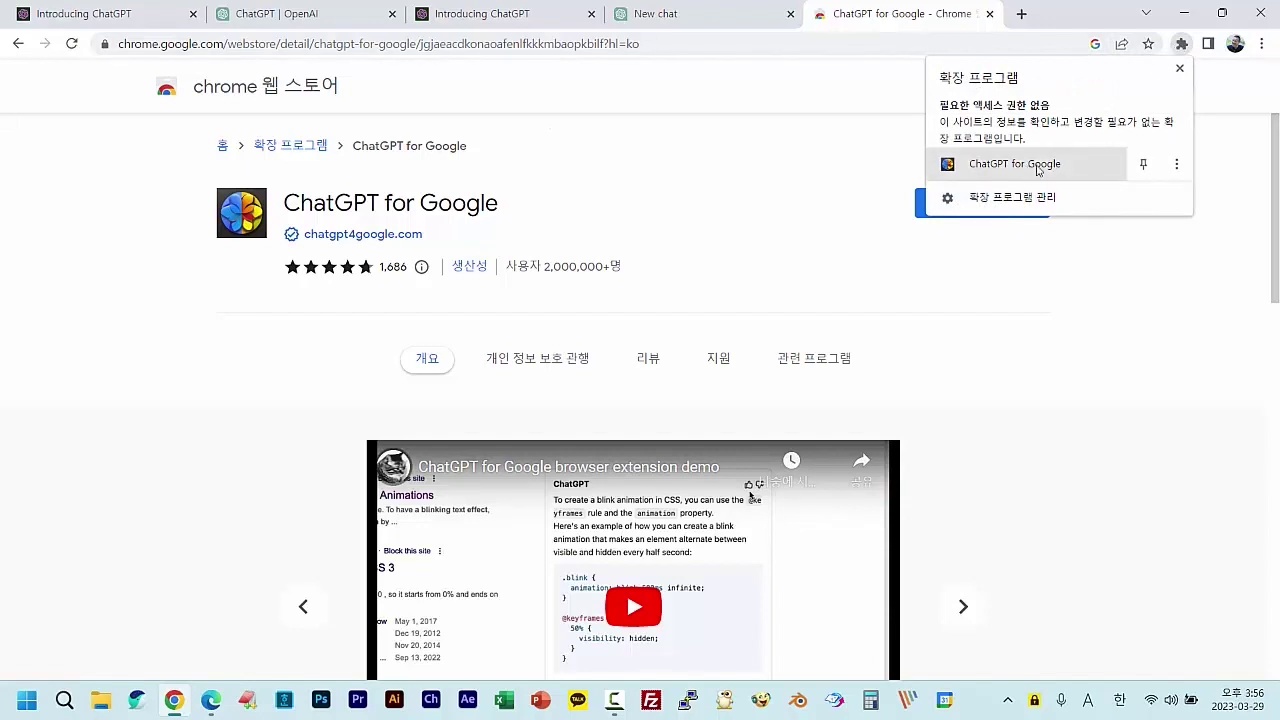
click(820, 187)
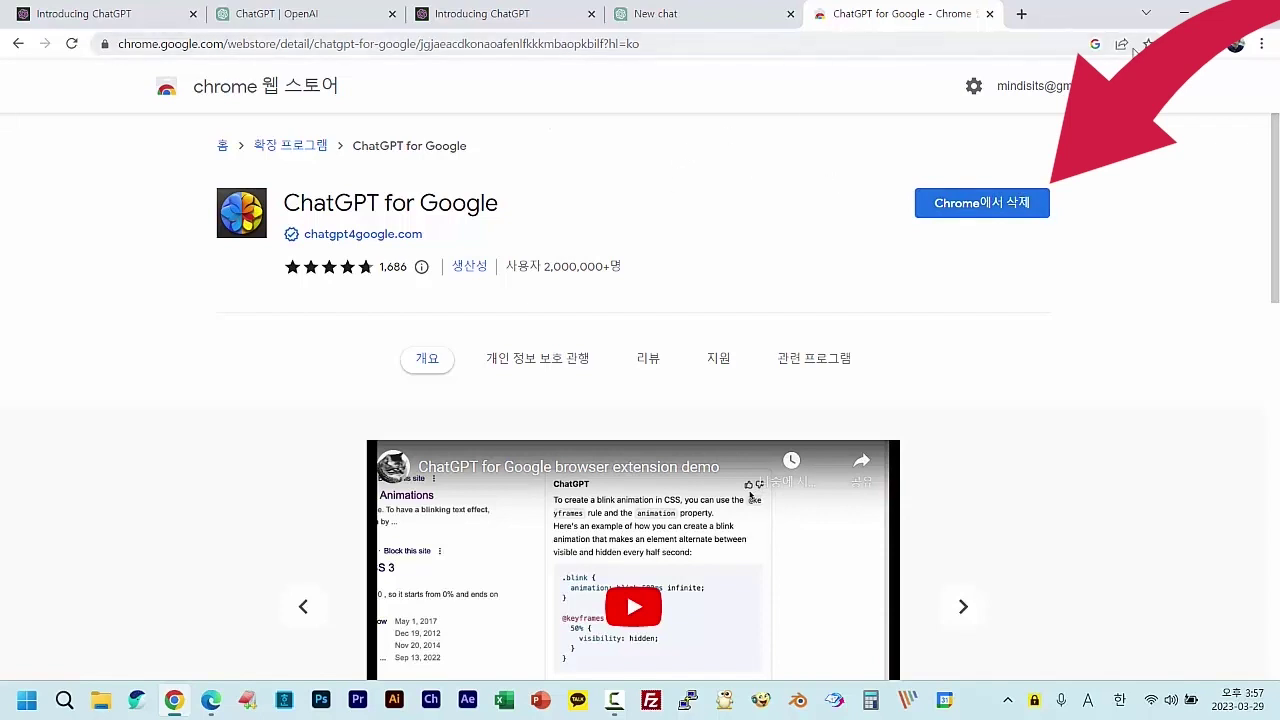
Open a new browser tab and search Google for the earlier query "c 드라이브 용량 부족".
click(1021, 14)
click(627, 352)
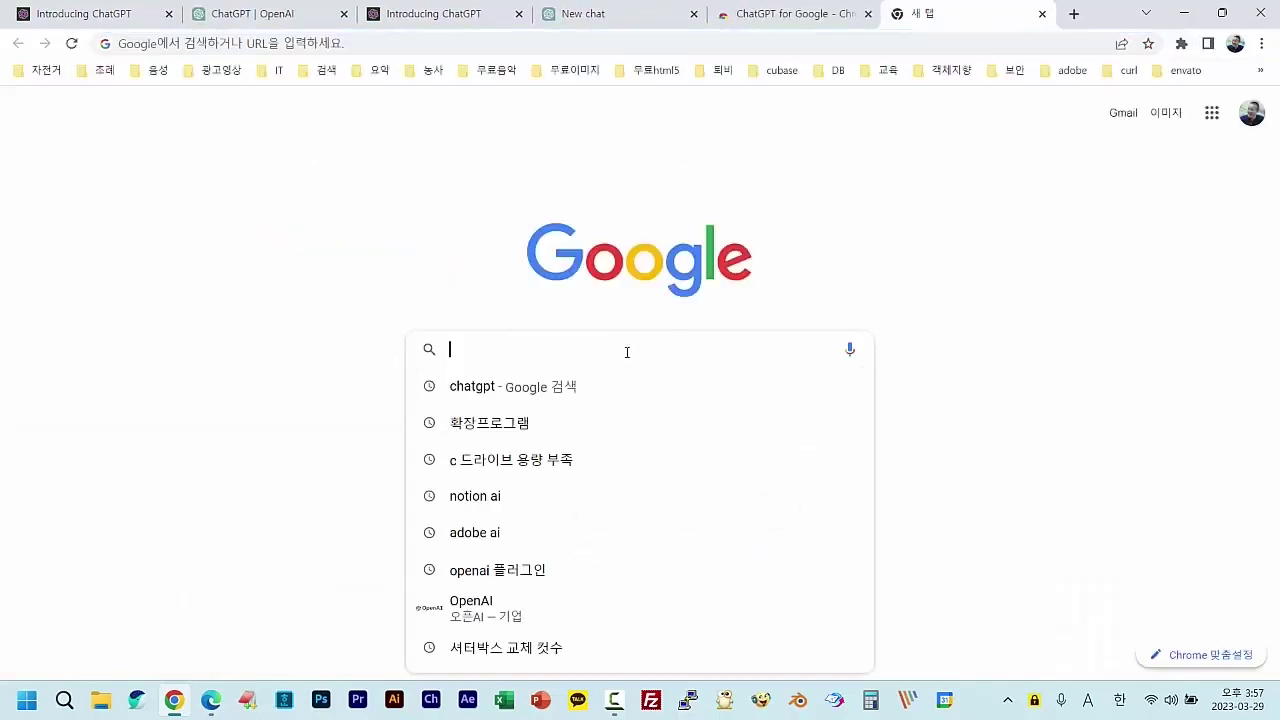
click(502, 461)
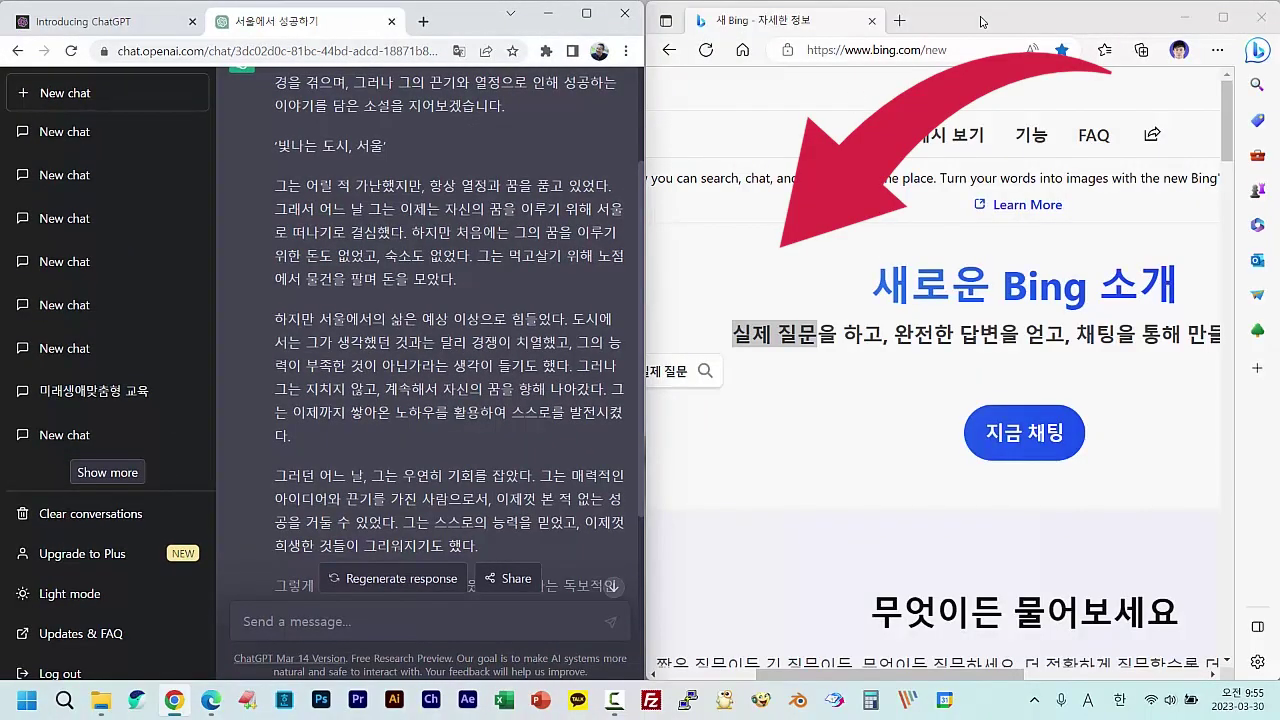
Maximise the Edge window and look over the introduction page of the new Bing.
double_click(981, 23)
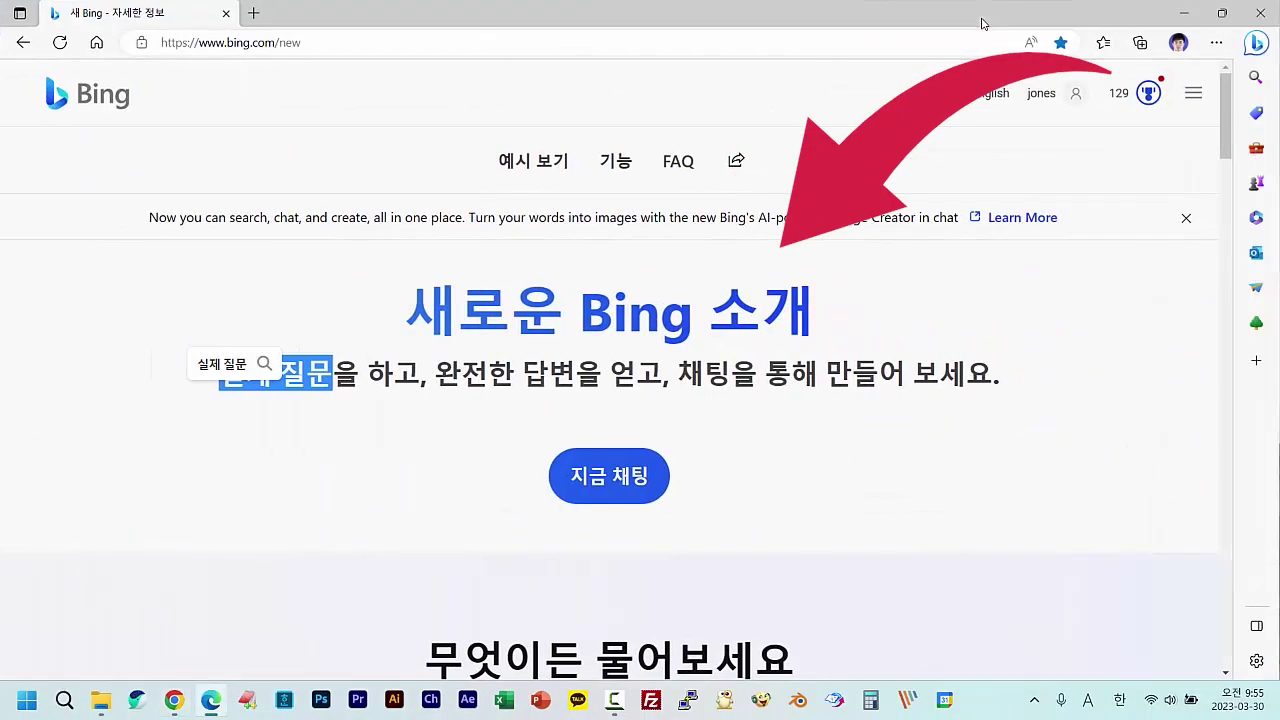
click(266, 480)
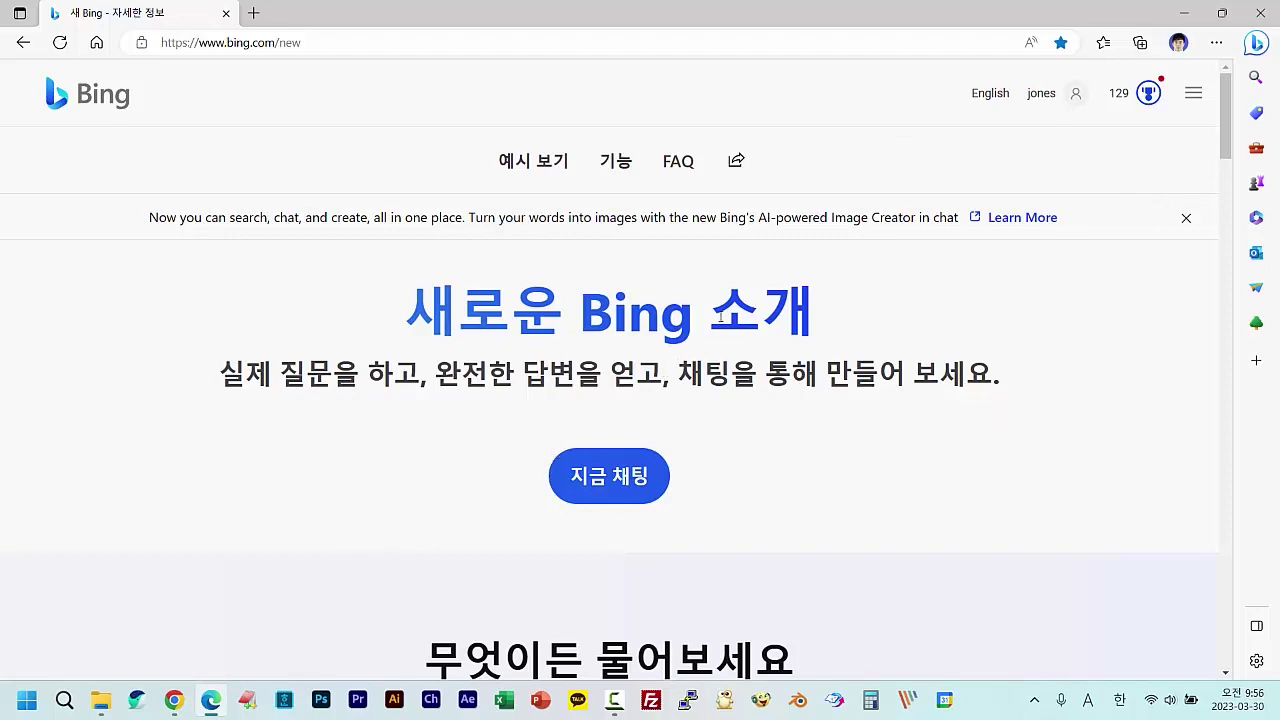
drag(720, 318, 828, 321)
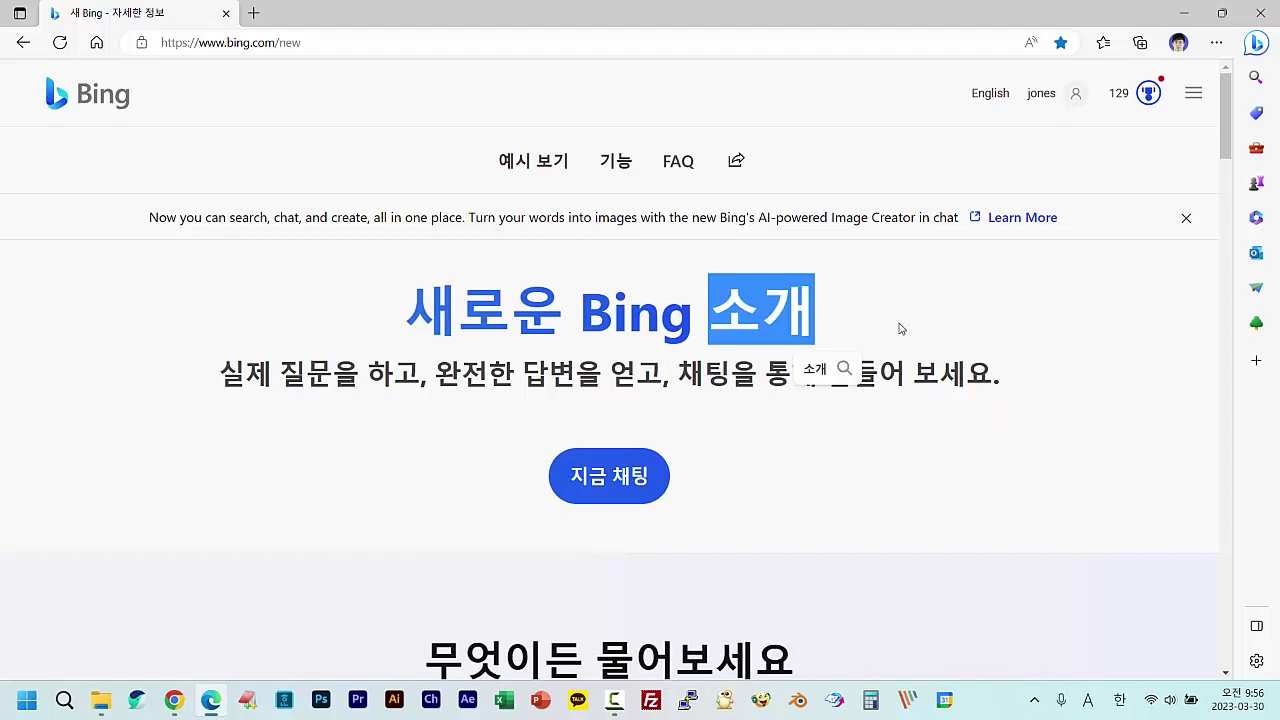
click(742, 455)
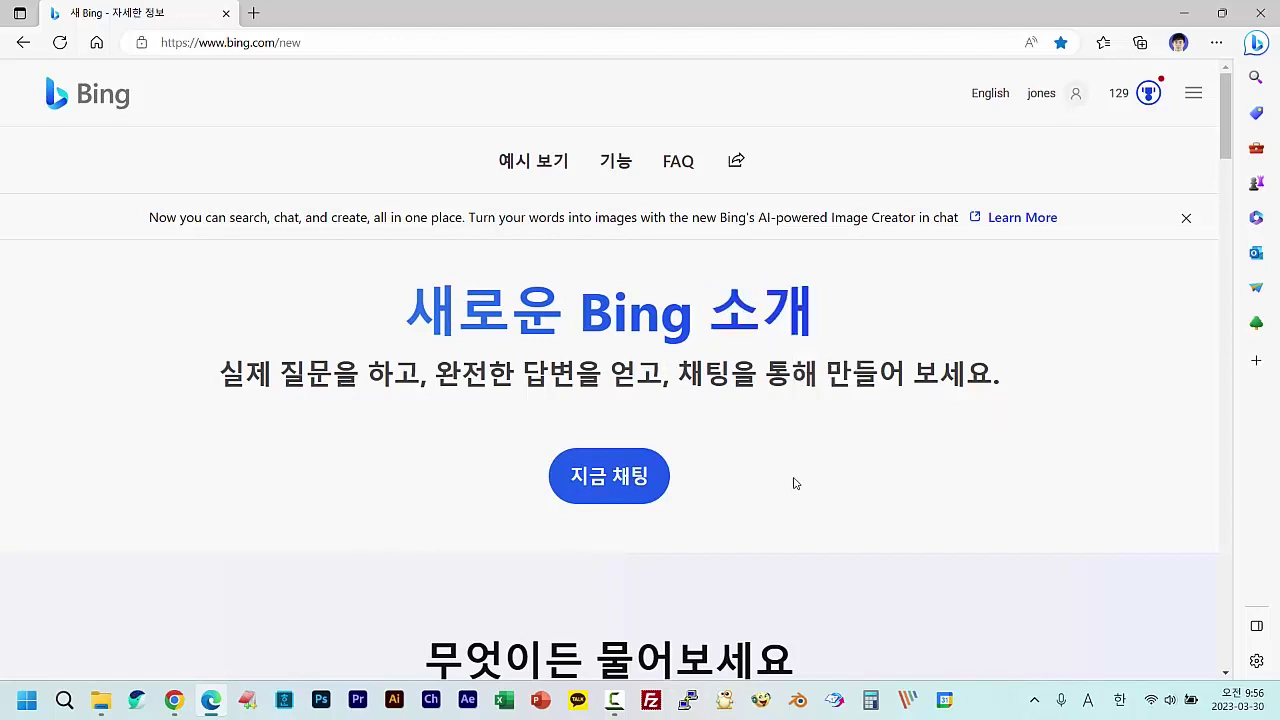
scroll(795, 483, down, 2)
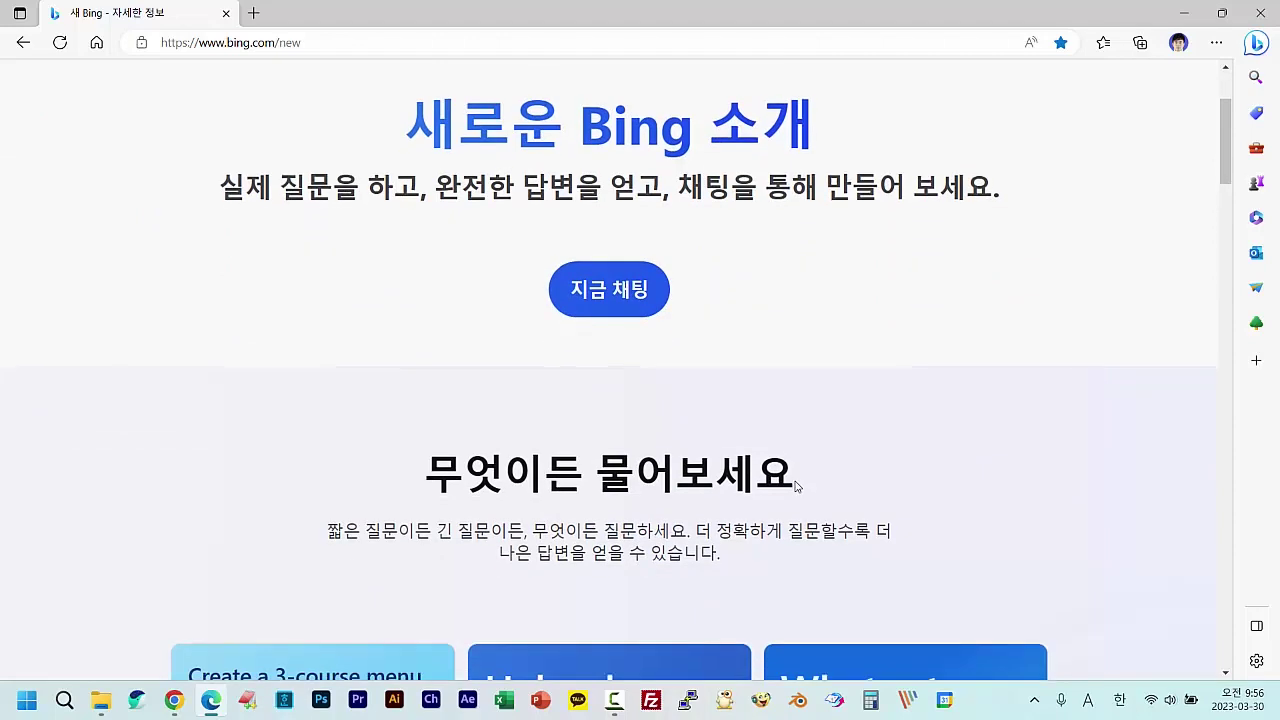
scroll(797, 486, up, 2)
scroll(797, 490, down, 2)
scroll(855, 413, down, 2)
scroll(855, 414, up, 4)
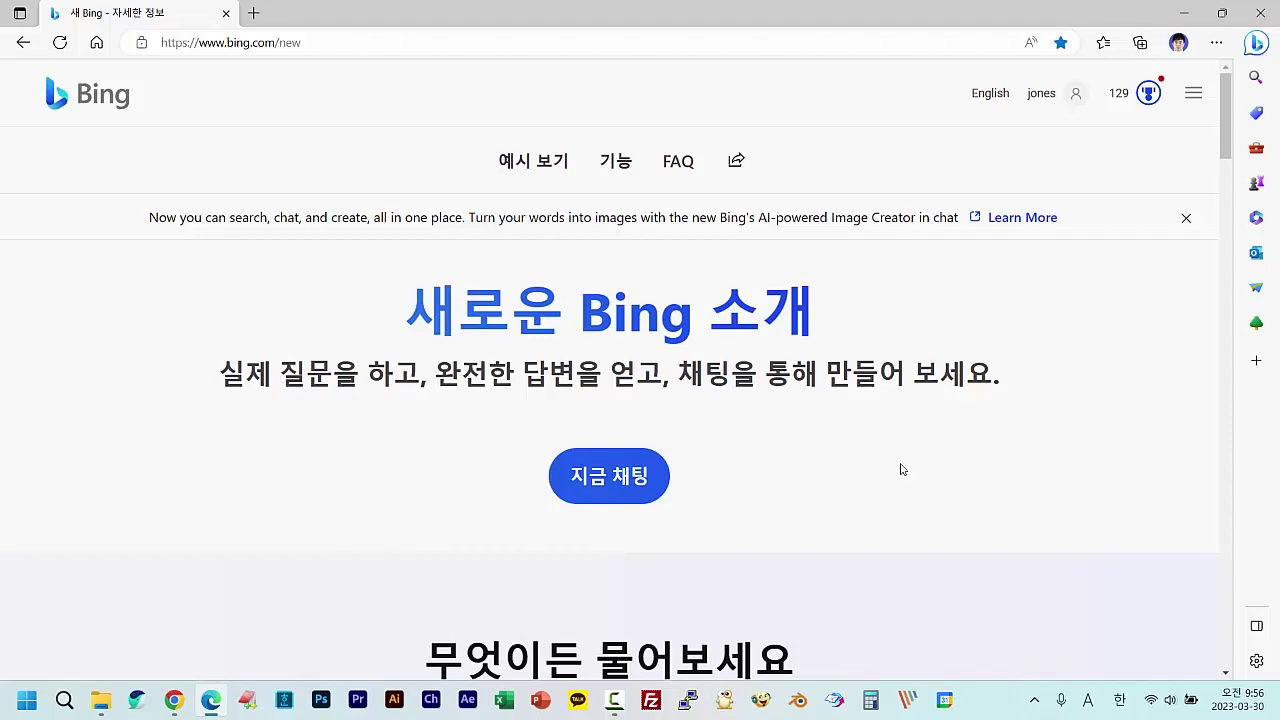
Restore the Edge window beside Chrome and view the start of the ChatGPT conversation "서울에서 성공하기".
click(1221, 18)
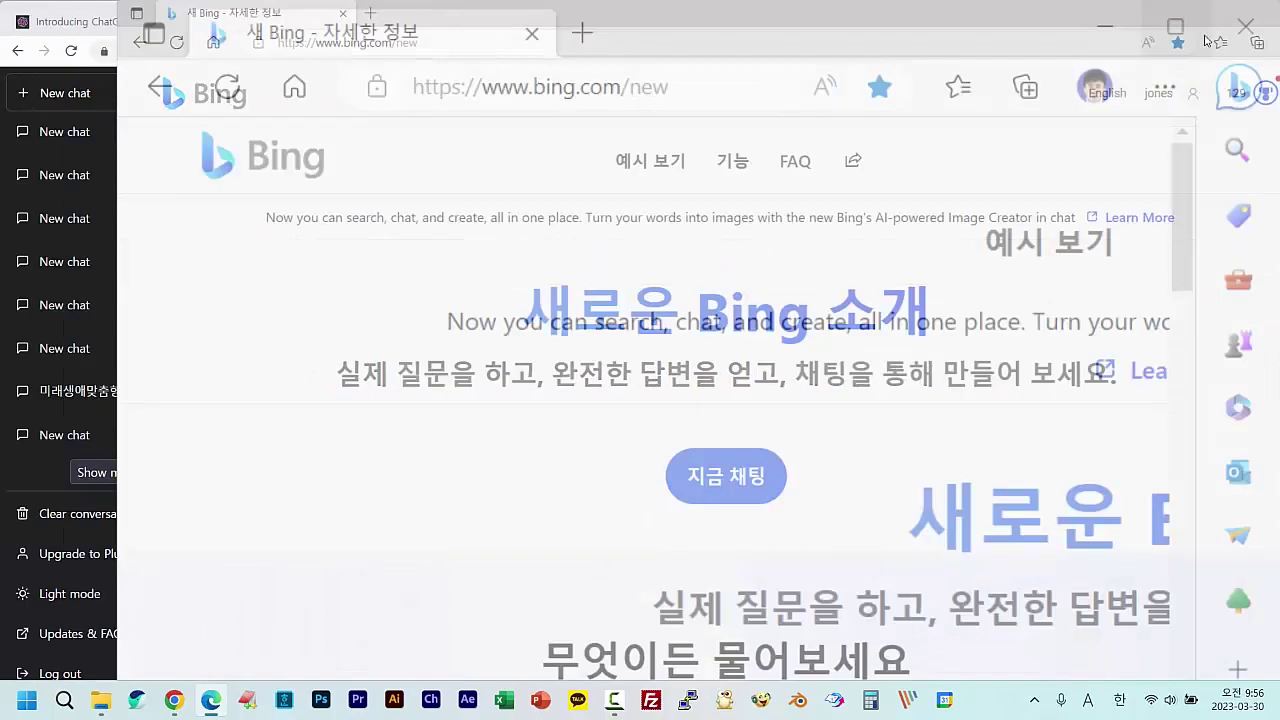
scroll(395, 370, up, 2)
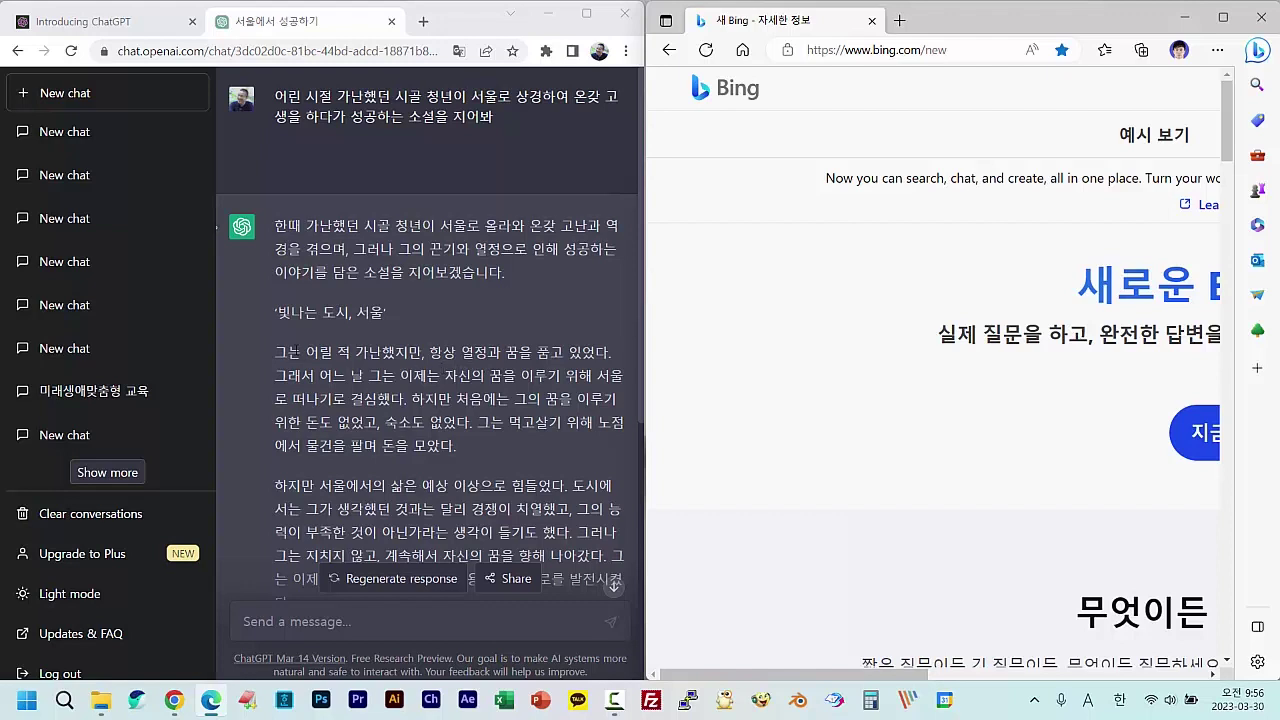
click(405, 317)
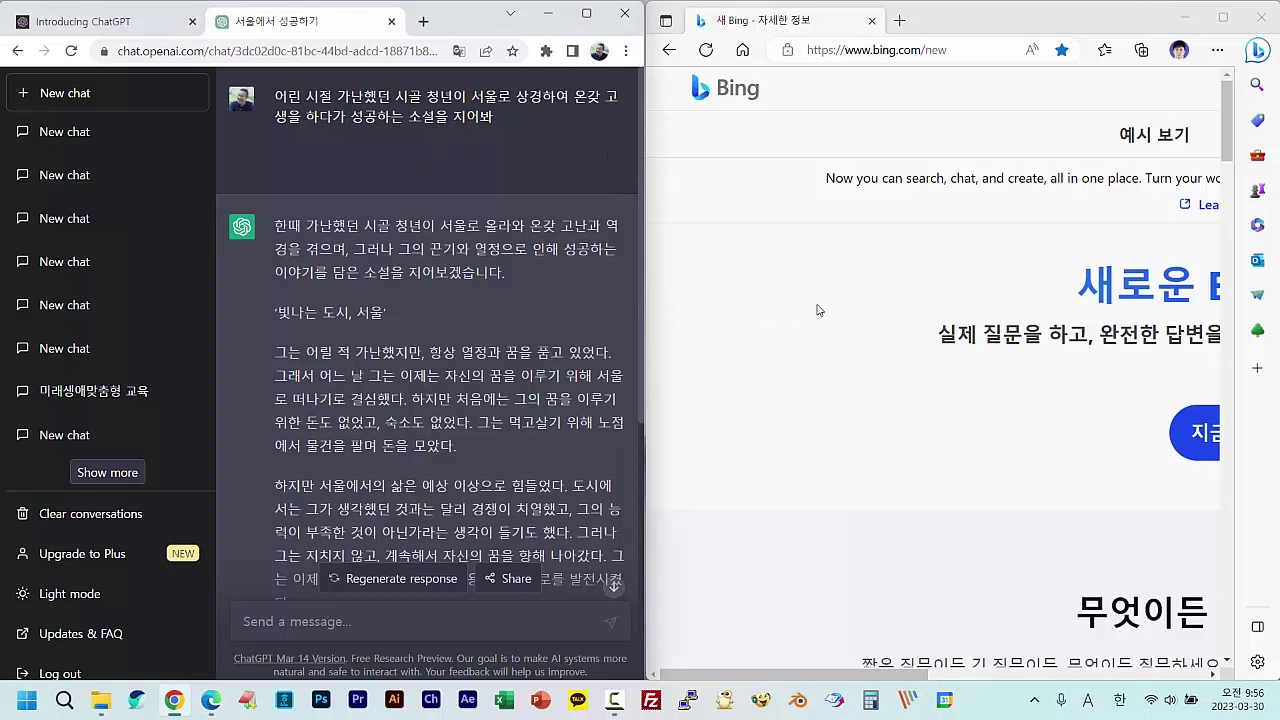
Maximise the Bing window, snap it back beside the ChatGPT window and bring its 지금 채팅 option into view.
double_click(1105, 22)
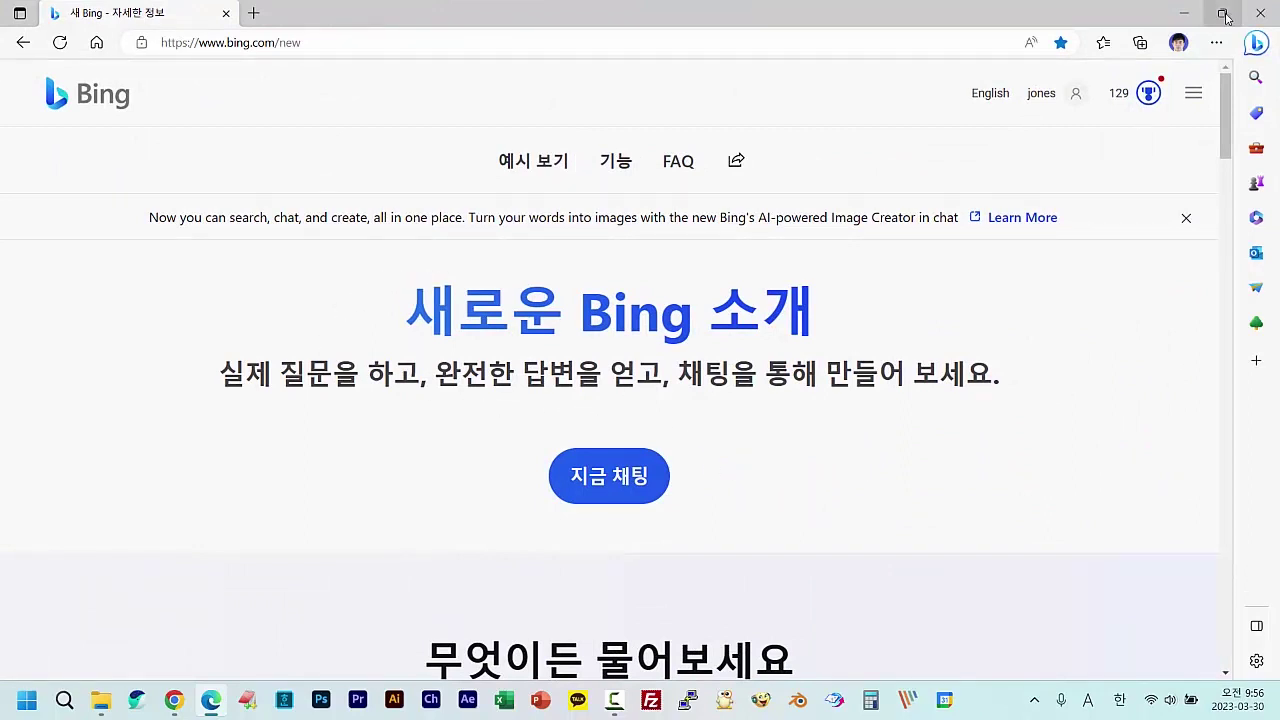
mouse_move(1224, 17)
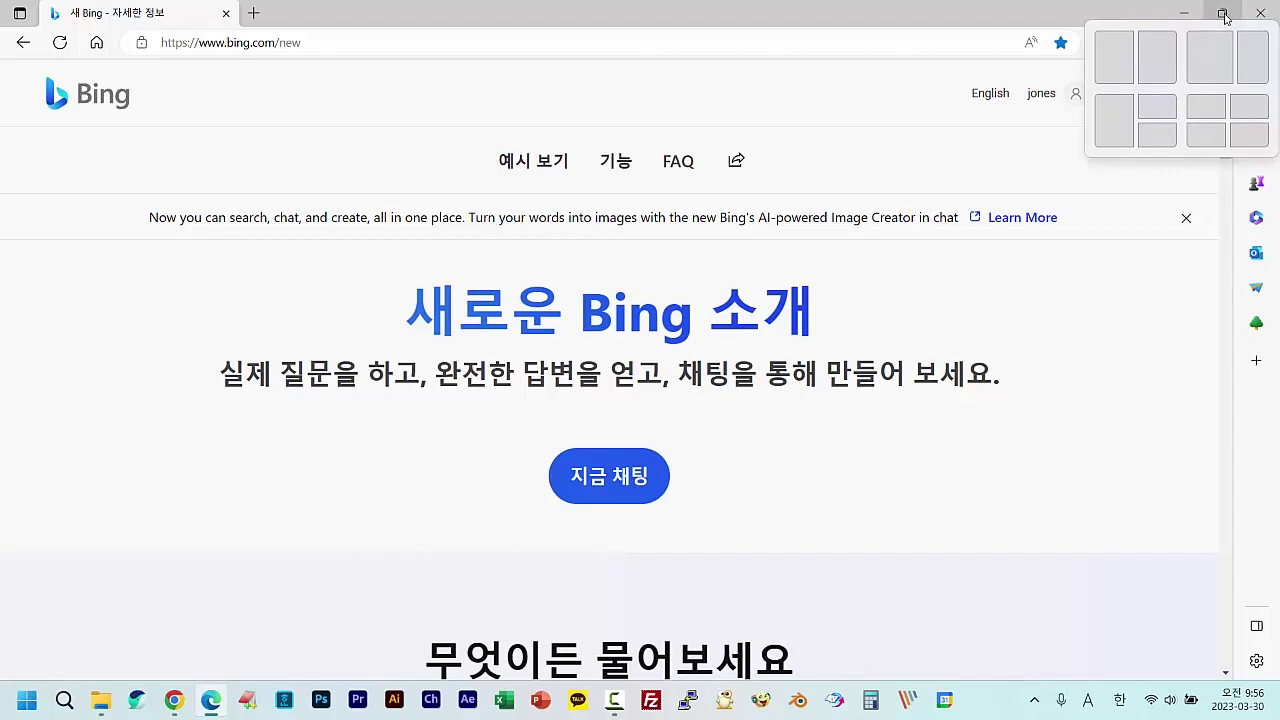
click(1157, 57)
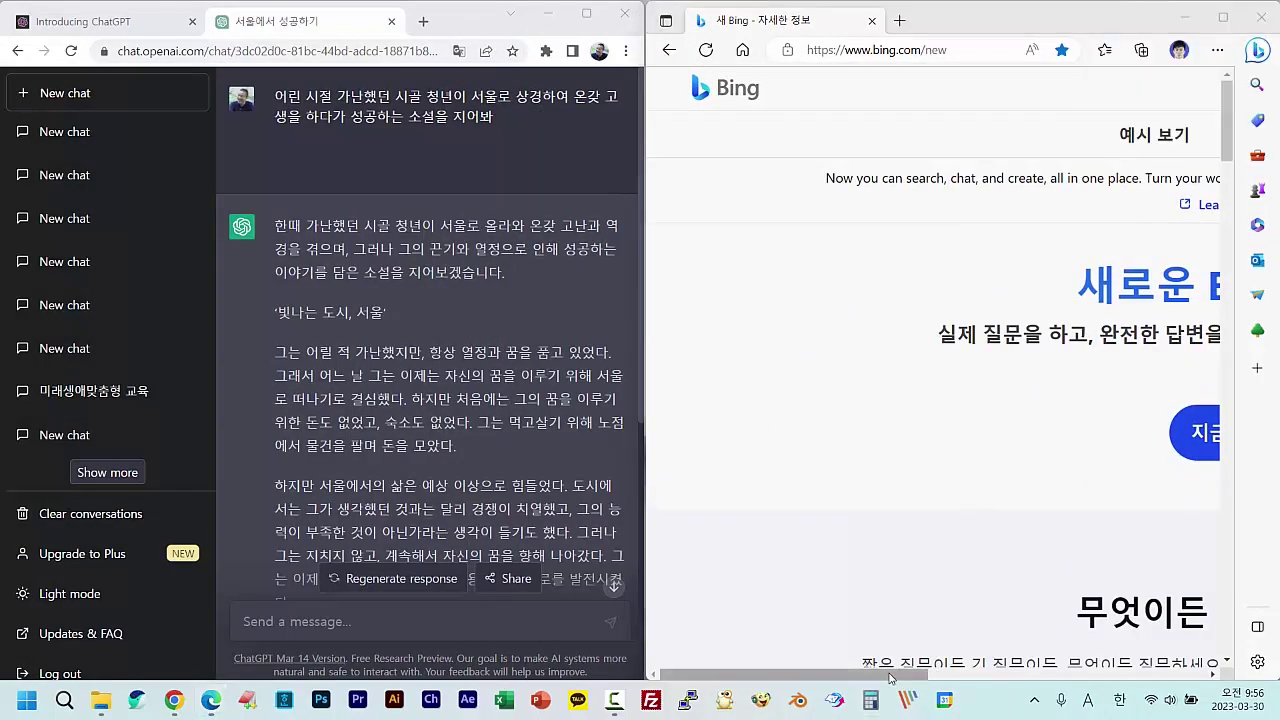
drag(925, 676, 961, 676)
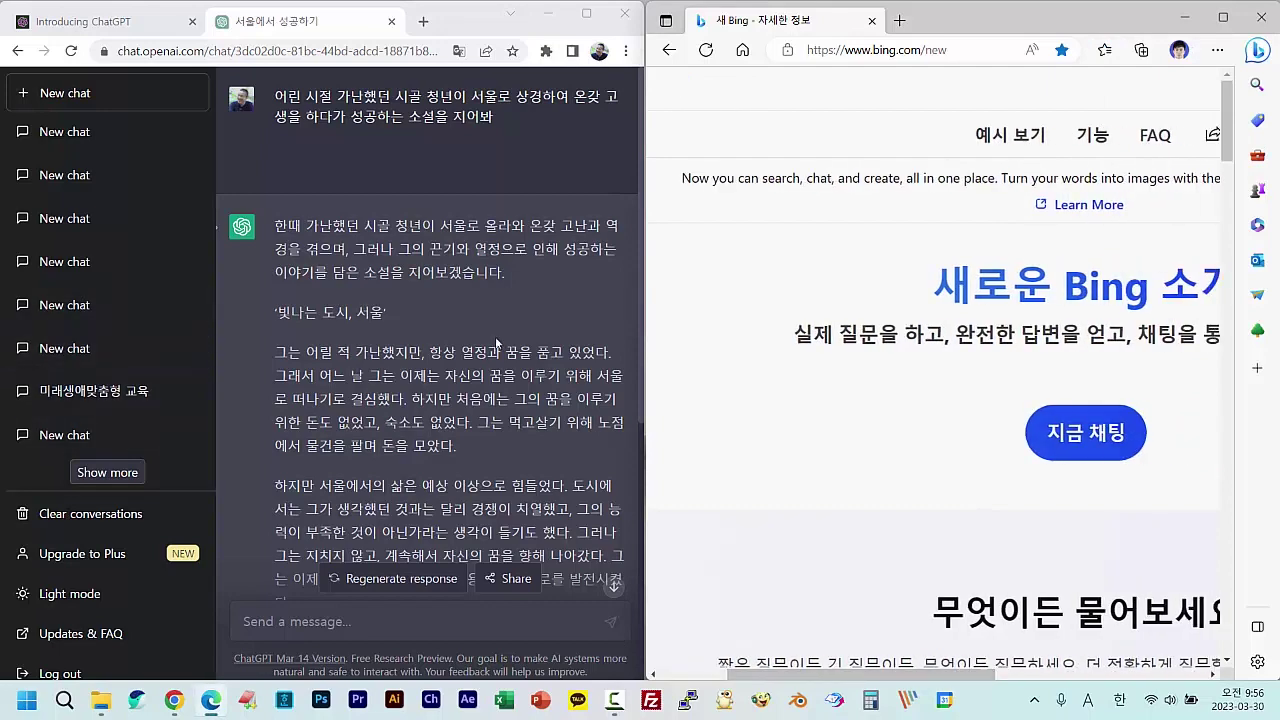
Maximise the Bing window, and briefly open the Naver Whale browser and close it again.
double_click(1003, 21)
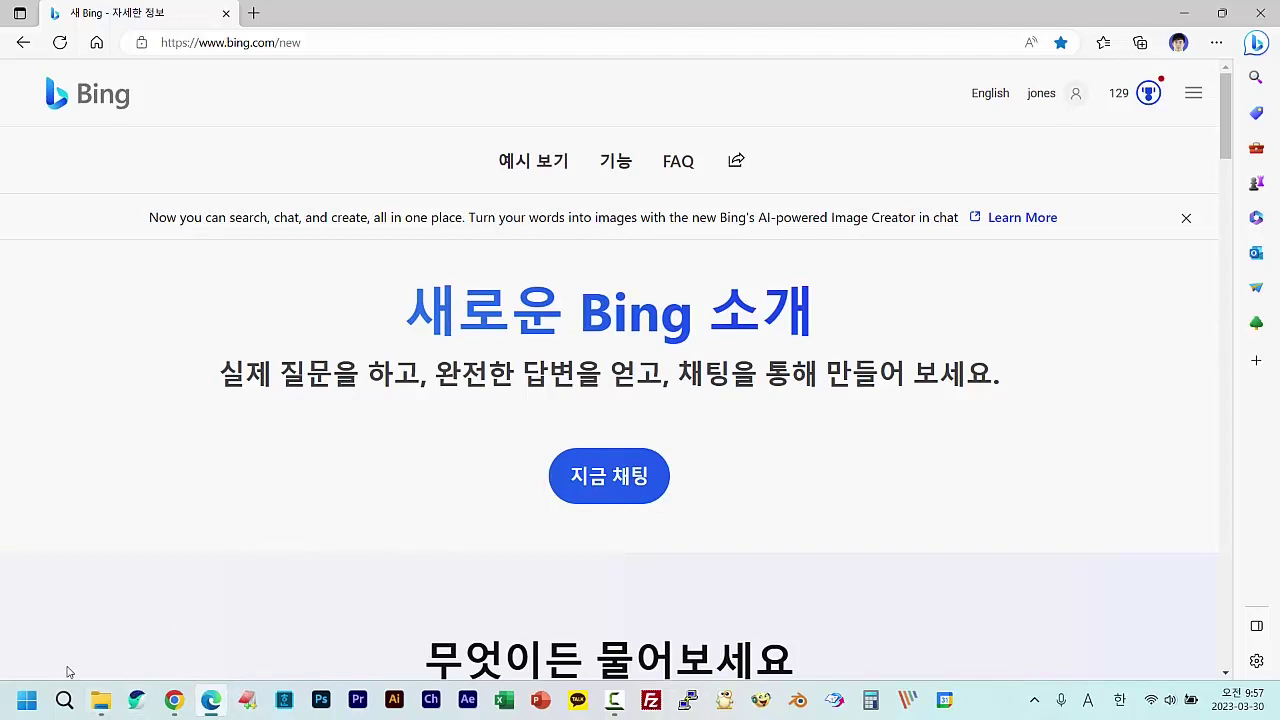
click(138, 702)
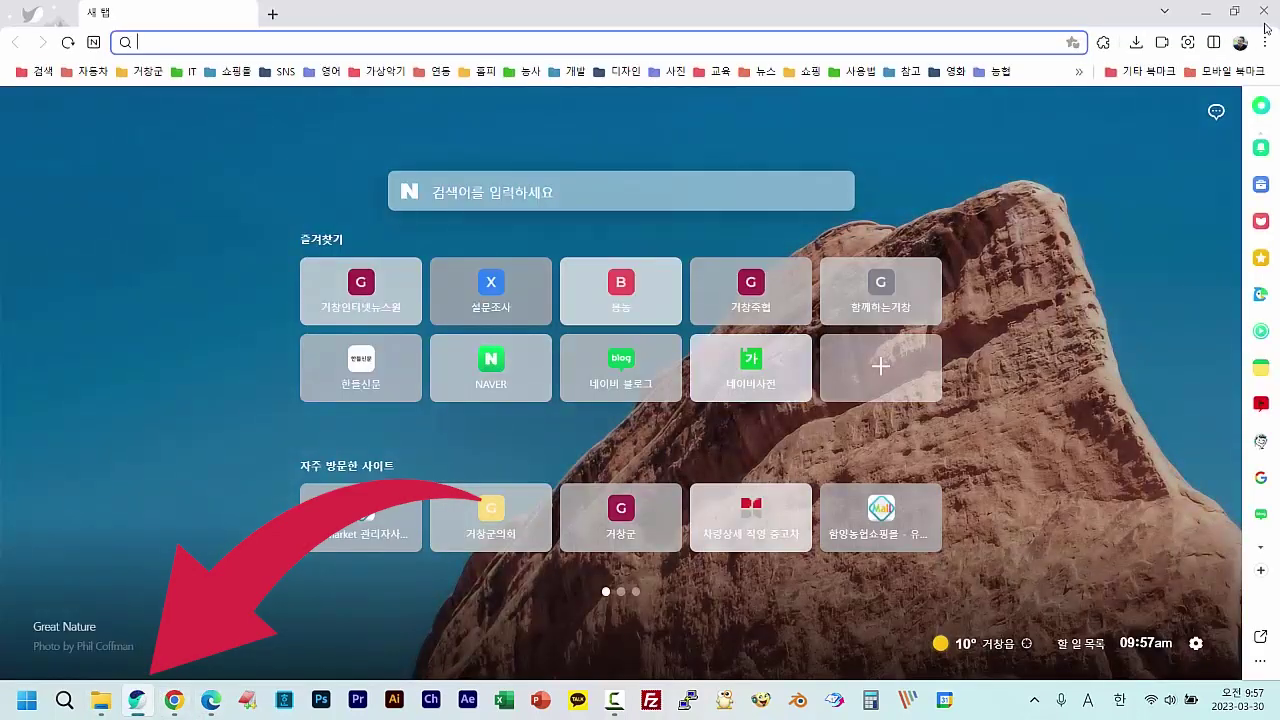
click(137, 701)
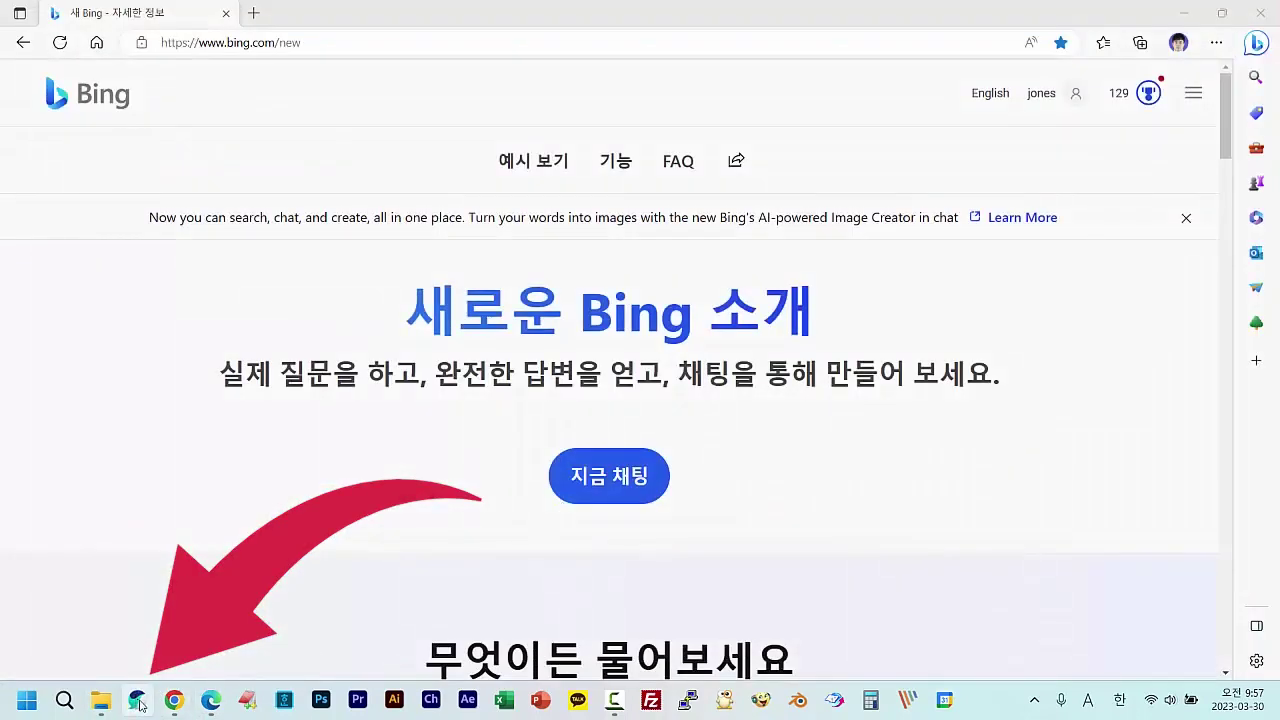
Preview the open Chrome and Edge windows and highlight the word "Bing" in the introduction heading.
mouse_move(175, 703)
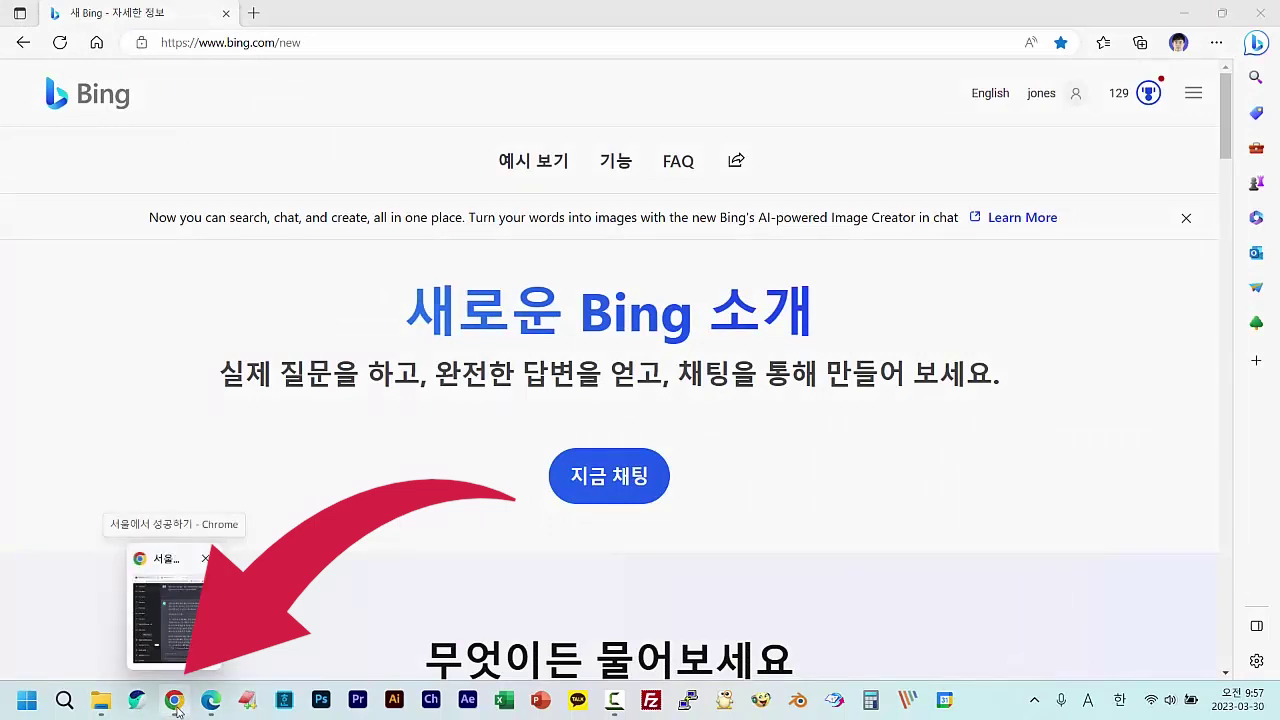
click(173, 703)
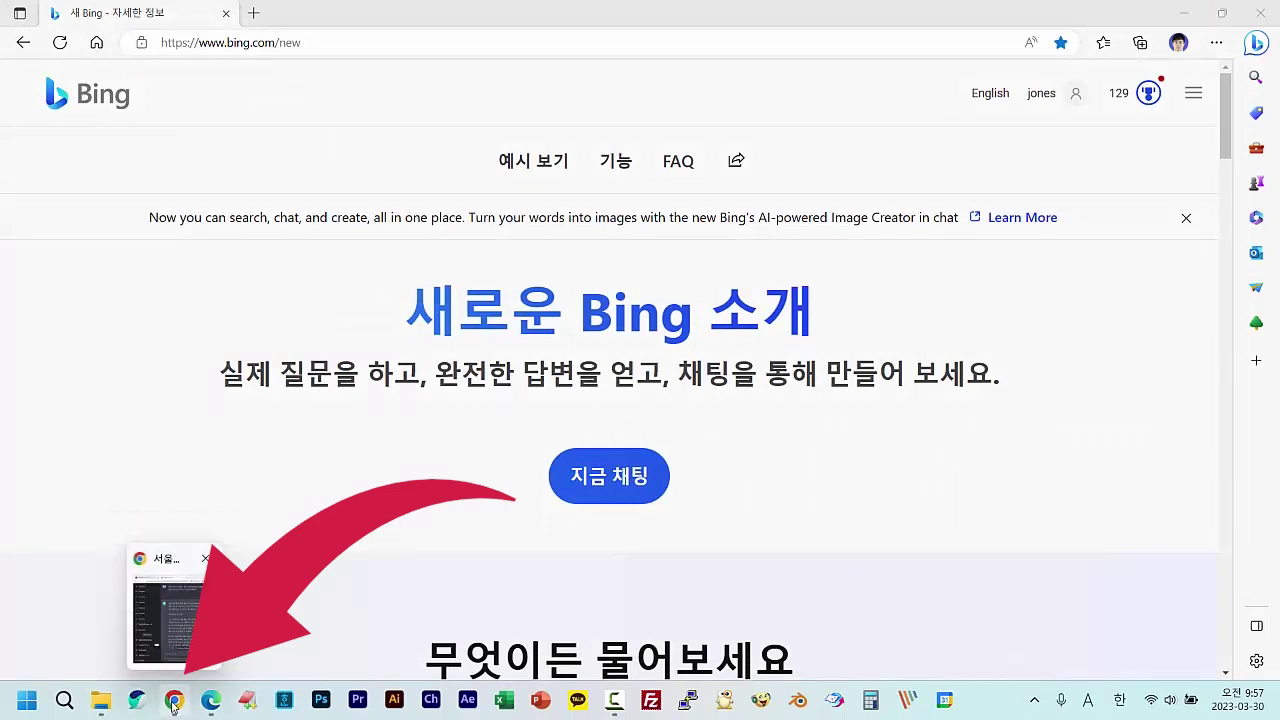
mouse_move(209, 704)
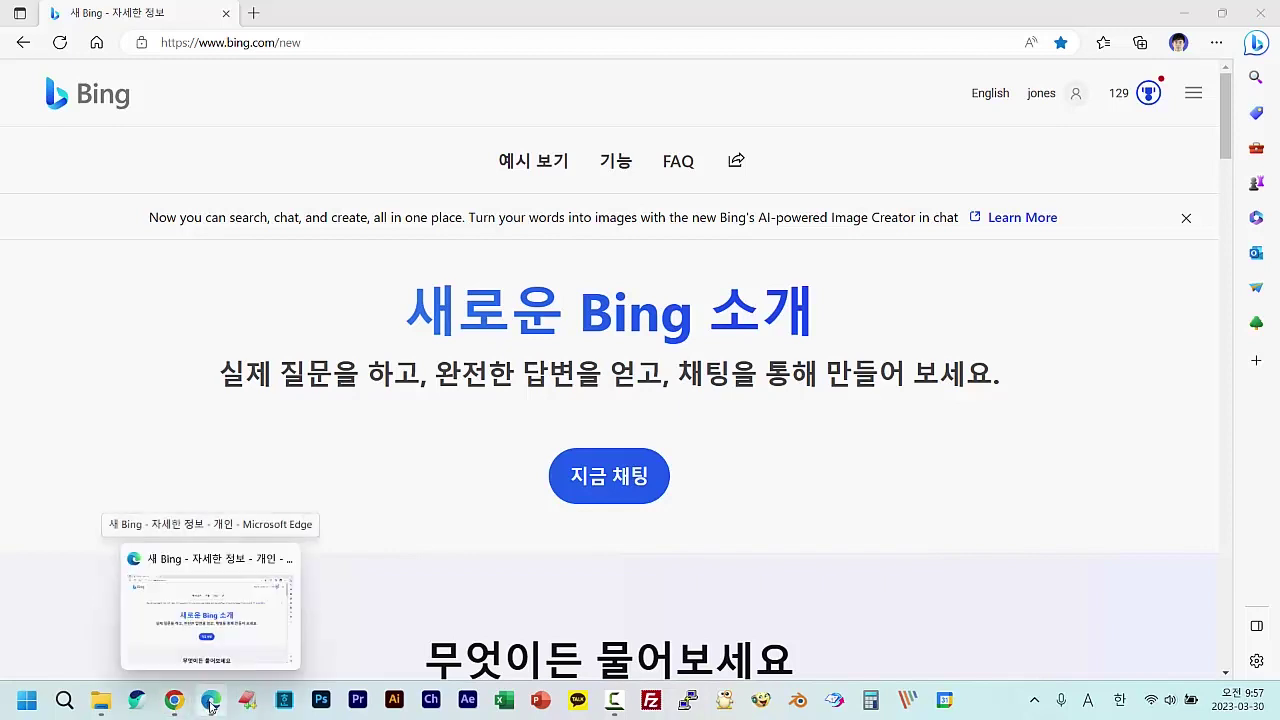
double_click(685, 318)
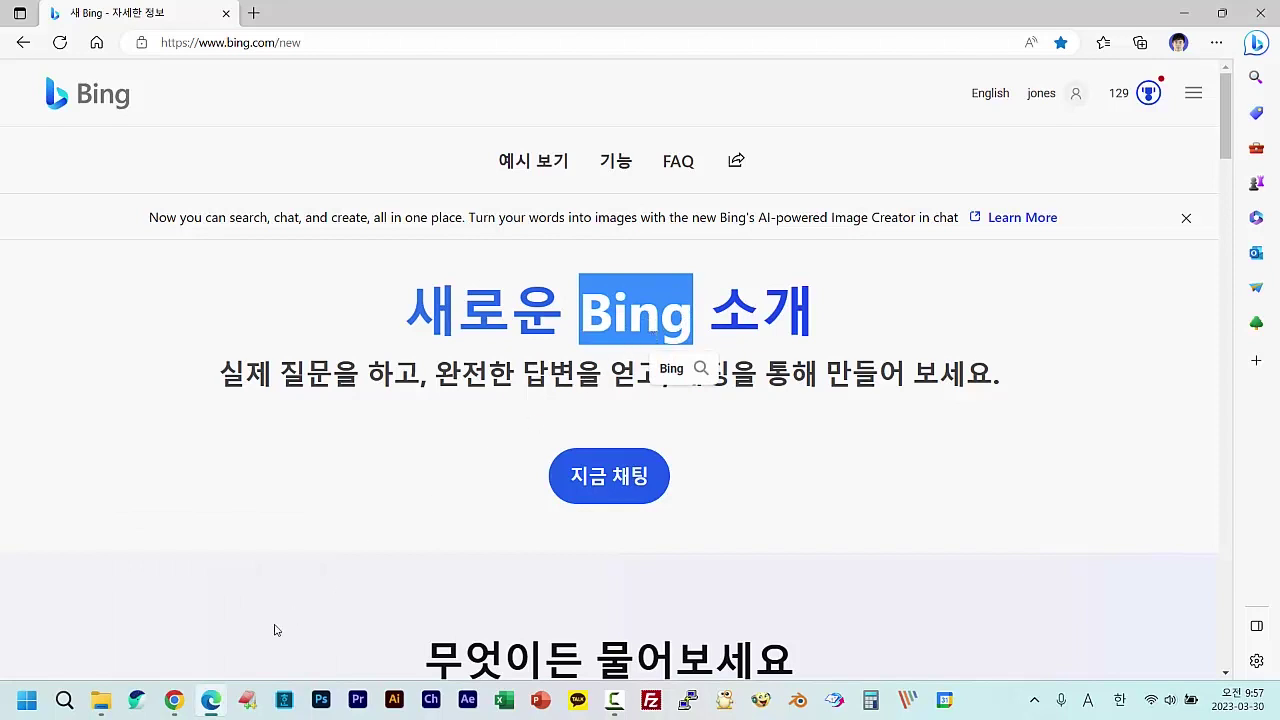
mouse_move(211, 704)
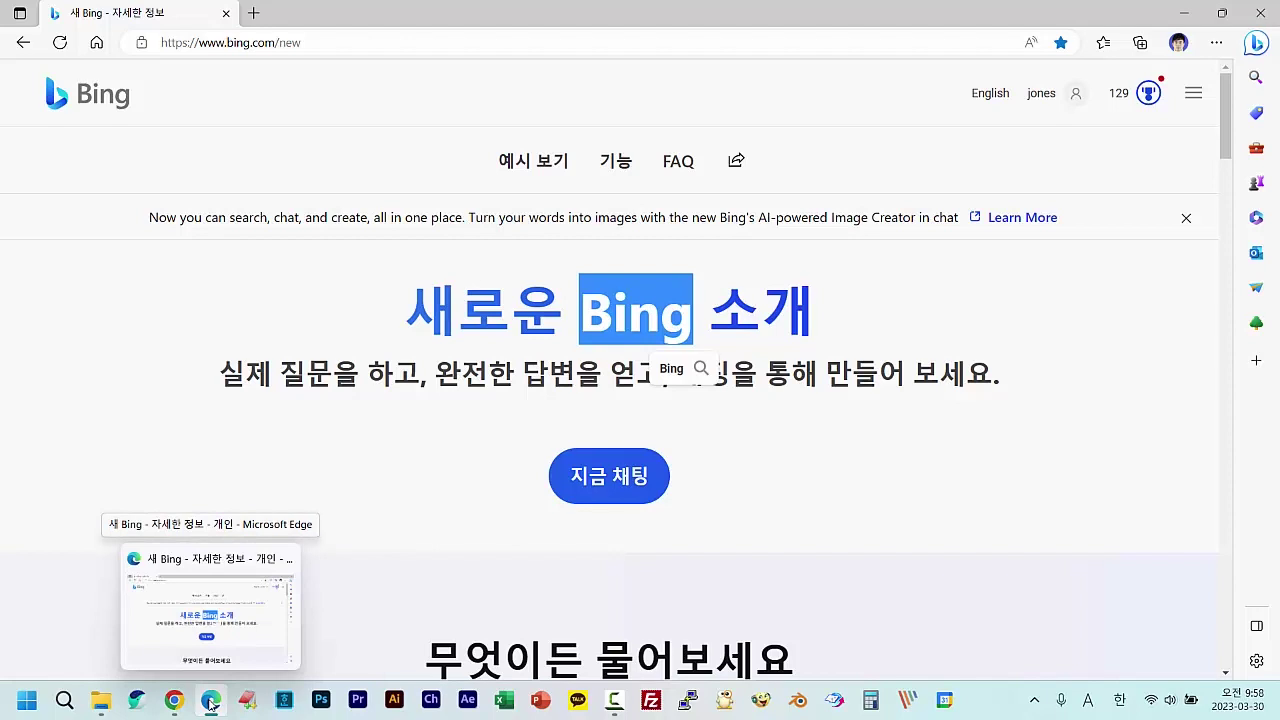
click(466, 498)
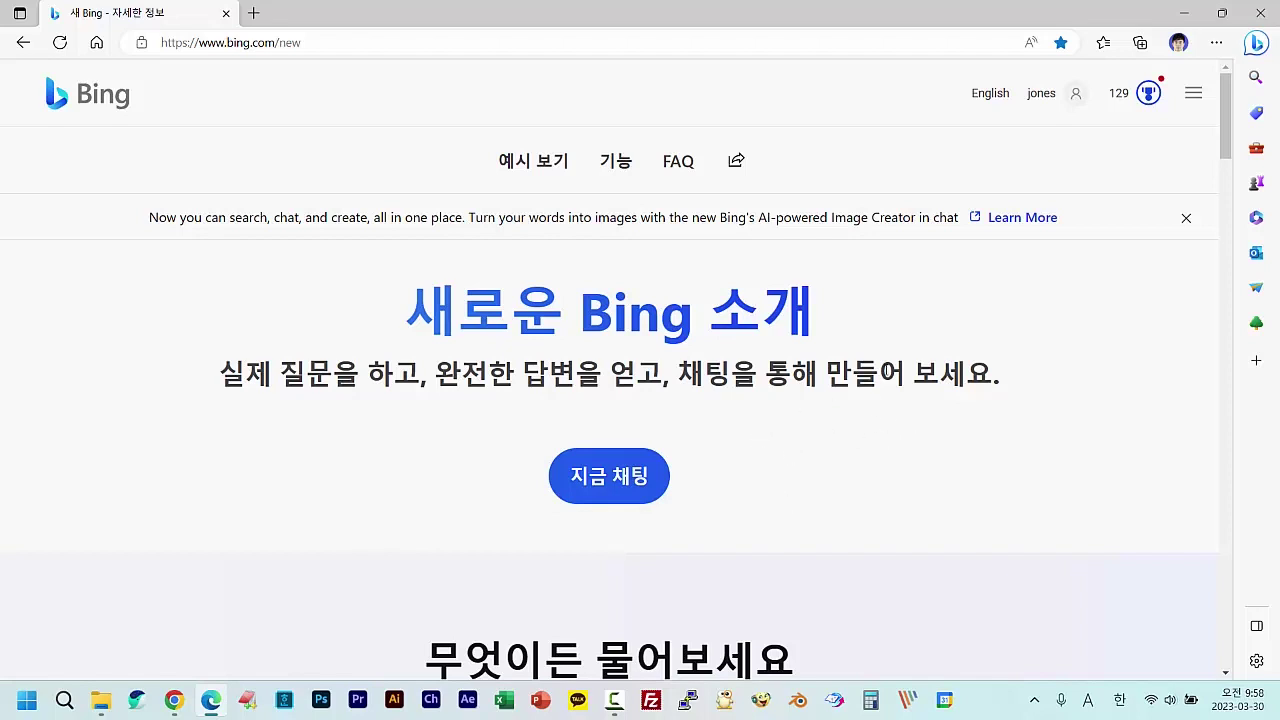
Start Bing chat from the introduction page and look over its example prompts.
click(622, 486)
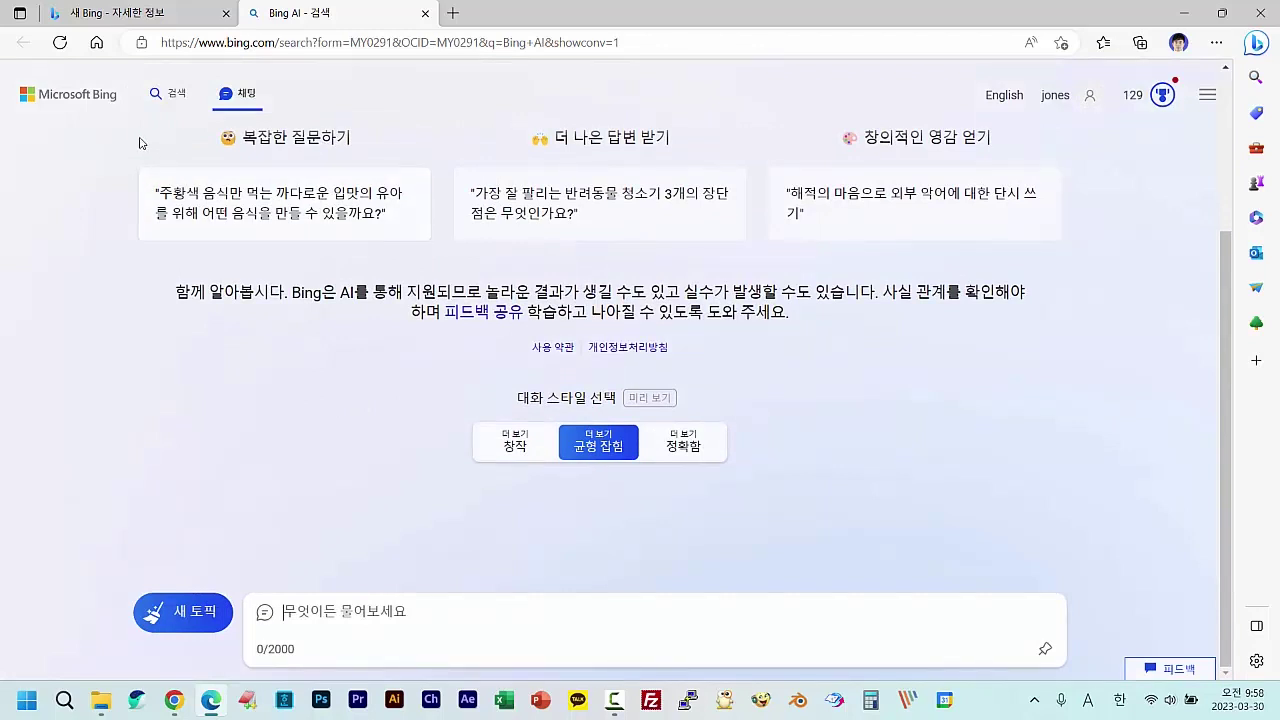
drag(420, 615, 255, 213)
click(540, 138)
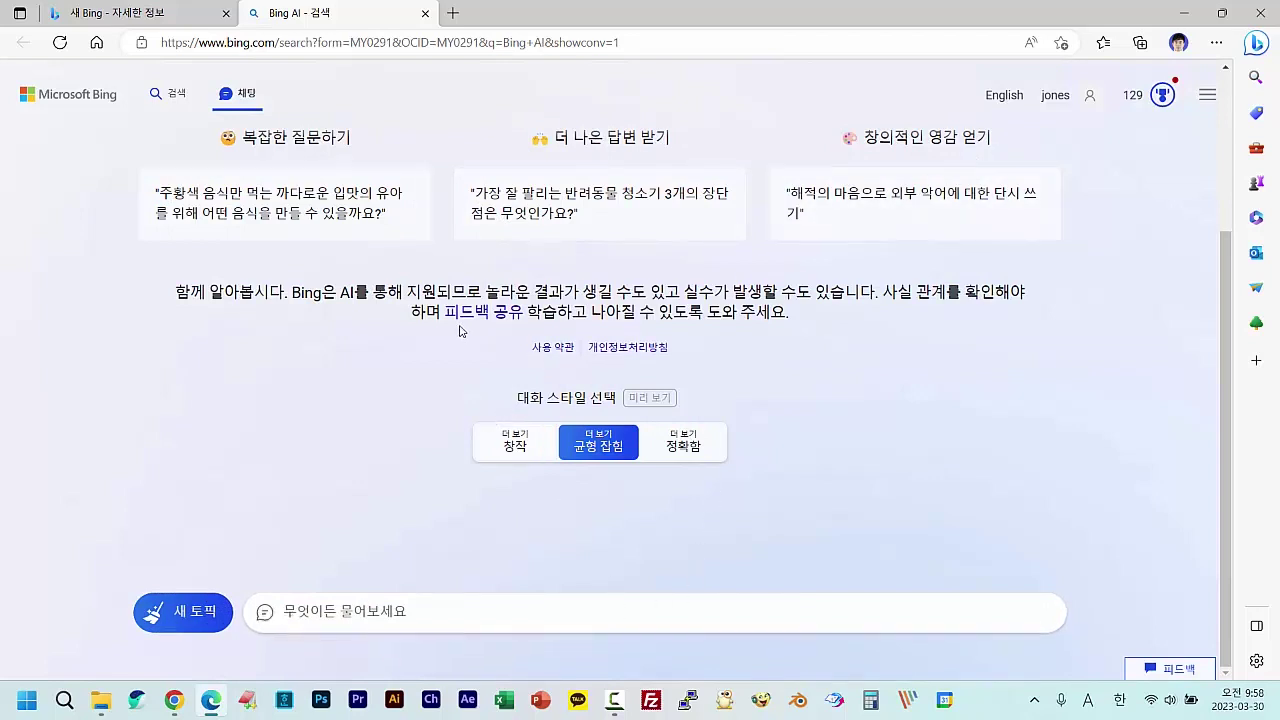
Ask Bing chat "한국의 미래 교육에 대해 10가지 방향성을 제시하시오.".
click(600, 616)
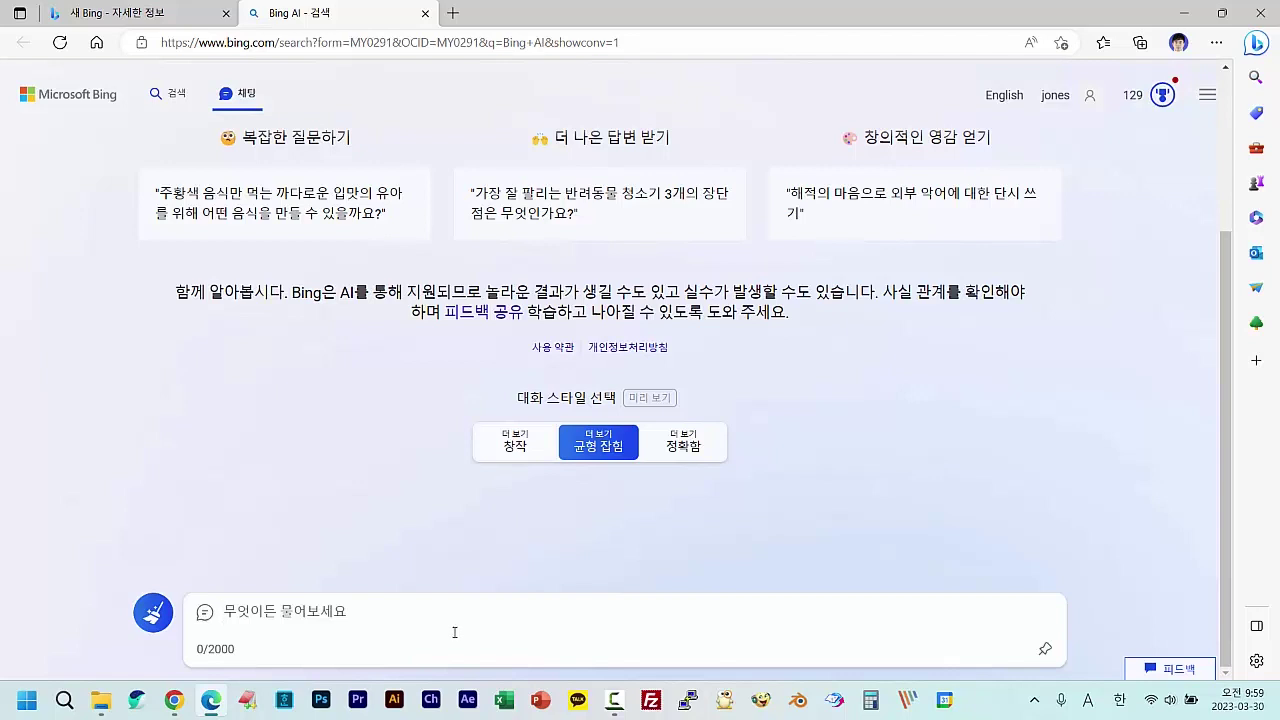
text(gk)
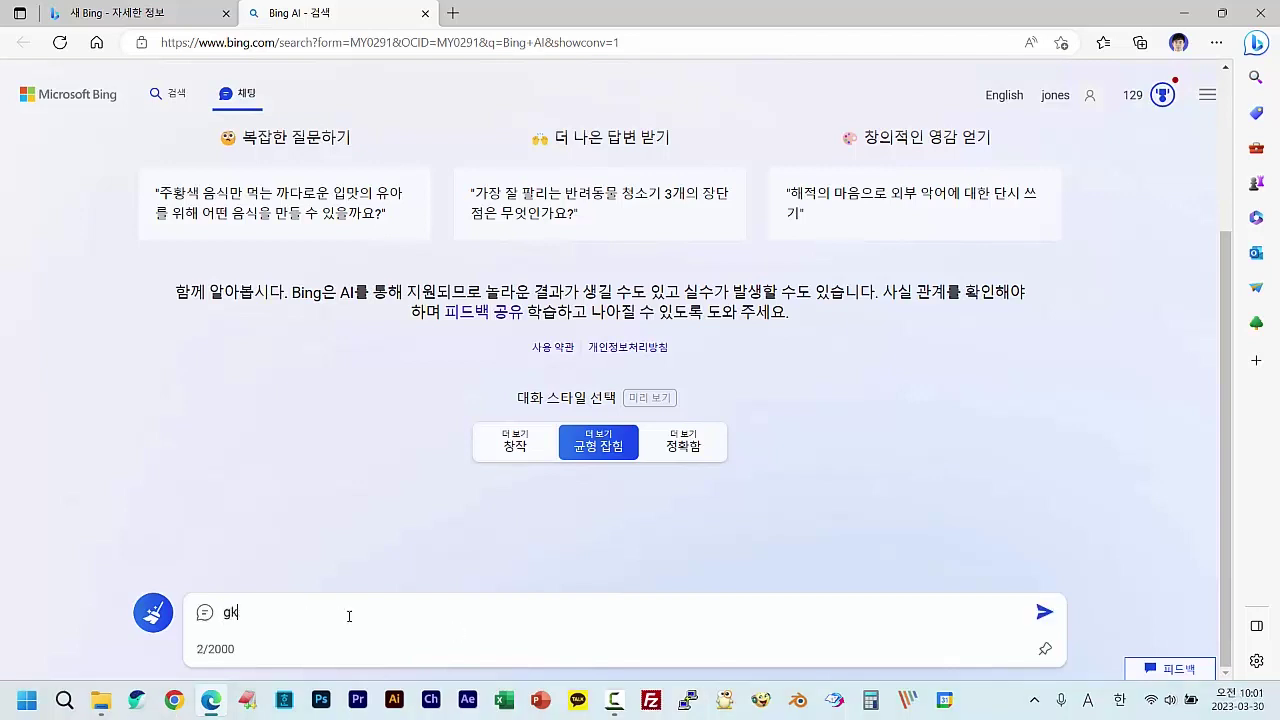
key(BackSpace)
key(BackSpace)
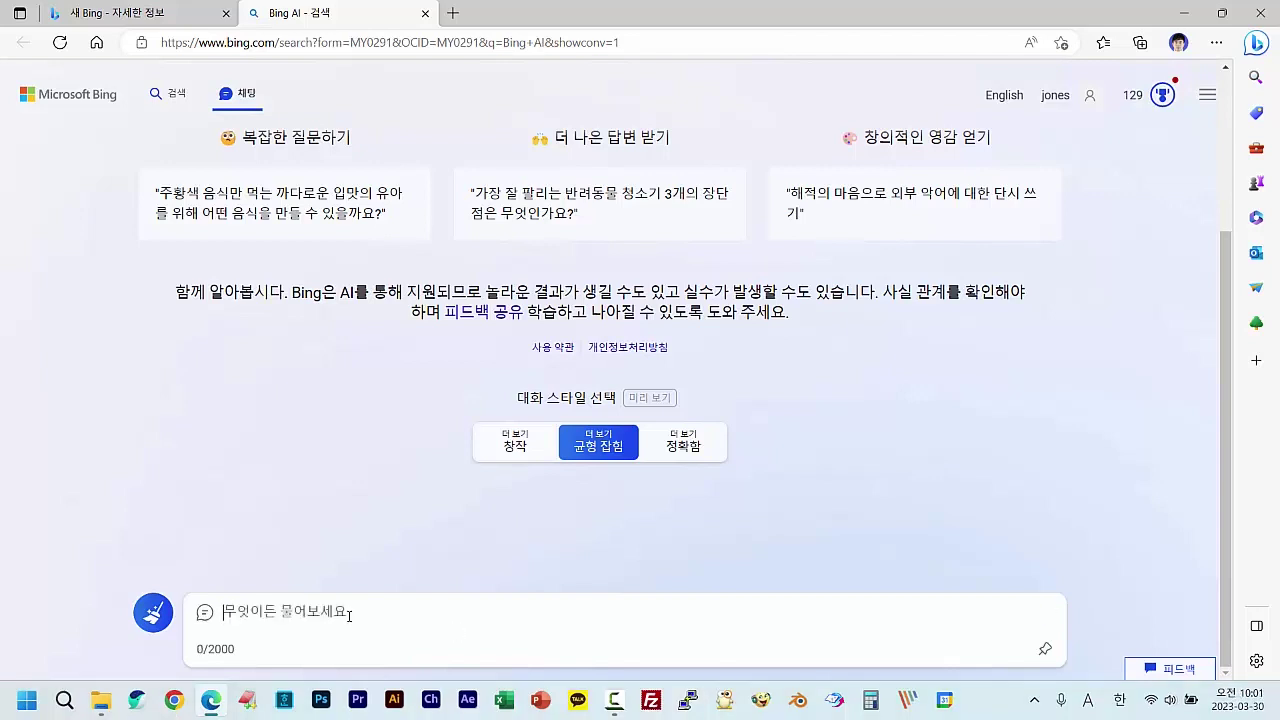
text(핸)
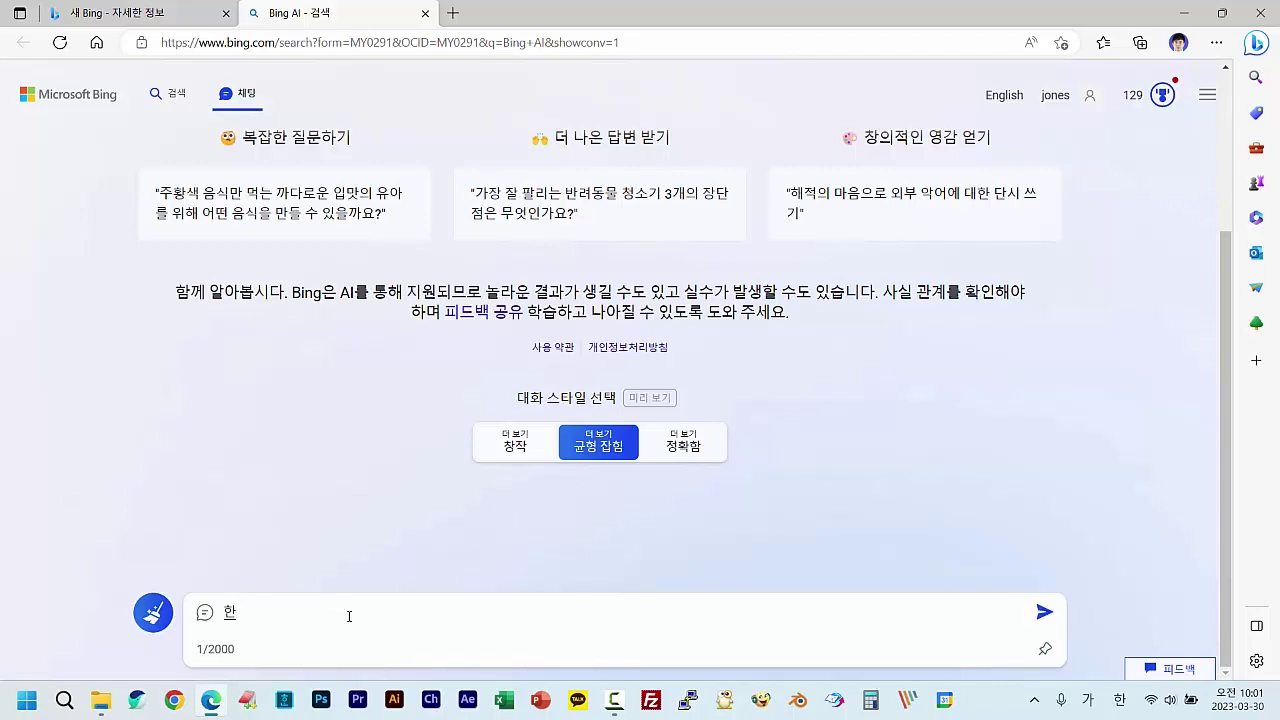
text(국의 미래 ㄱ)
text(교육에 대)
text(해)
text( 10가지 방히)
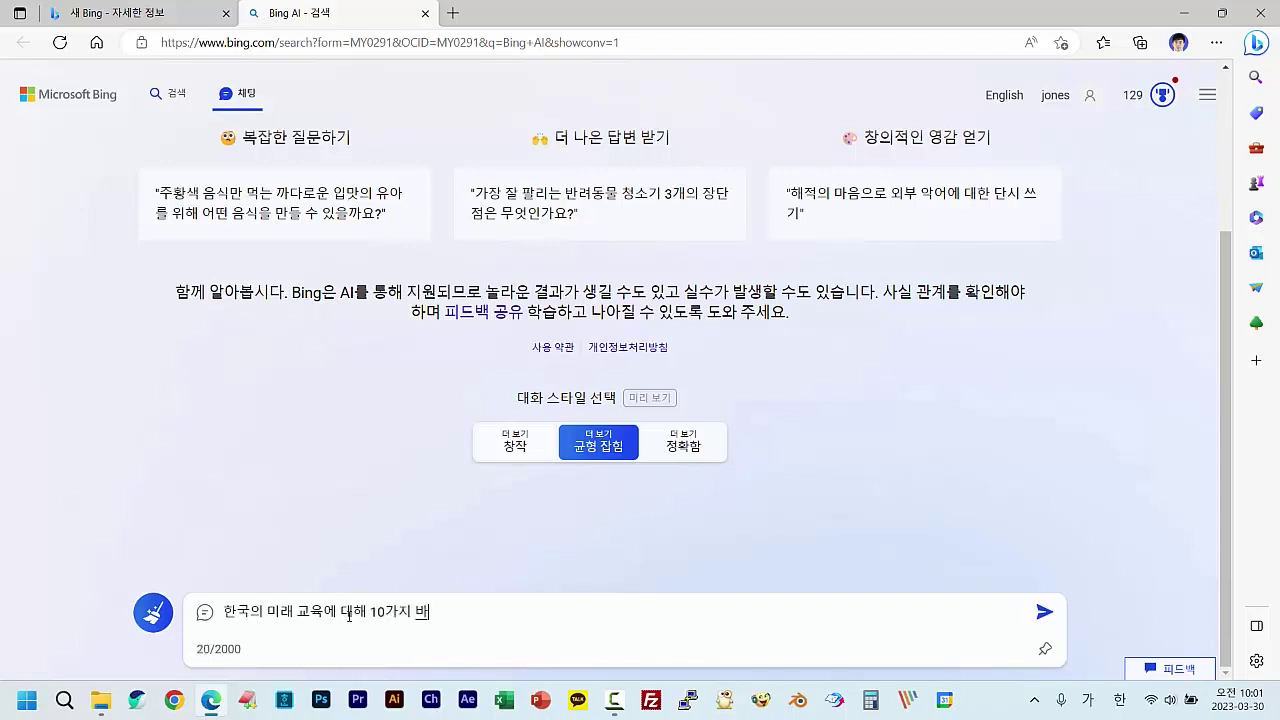
text(성을 지시하시요)
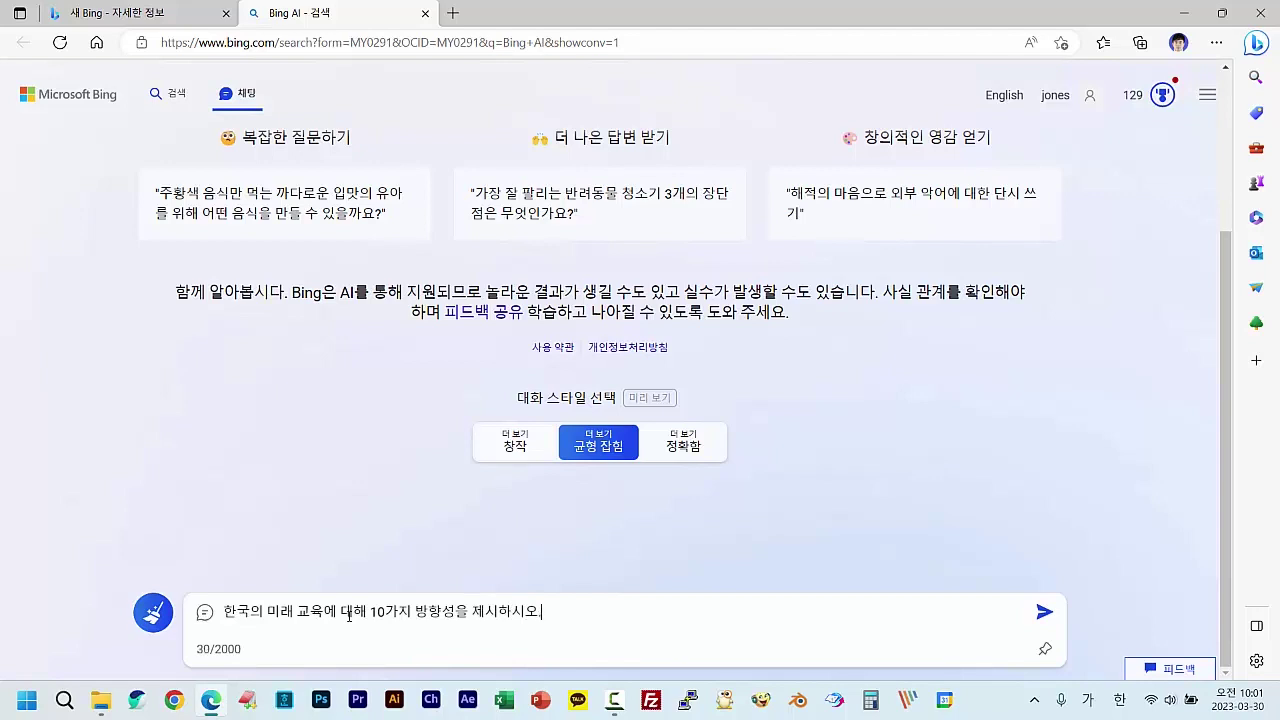
click(1045, 613)
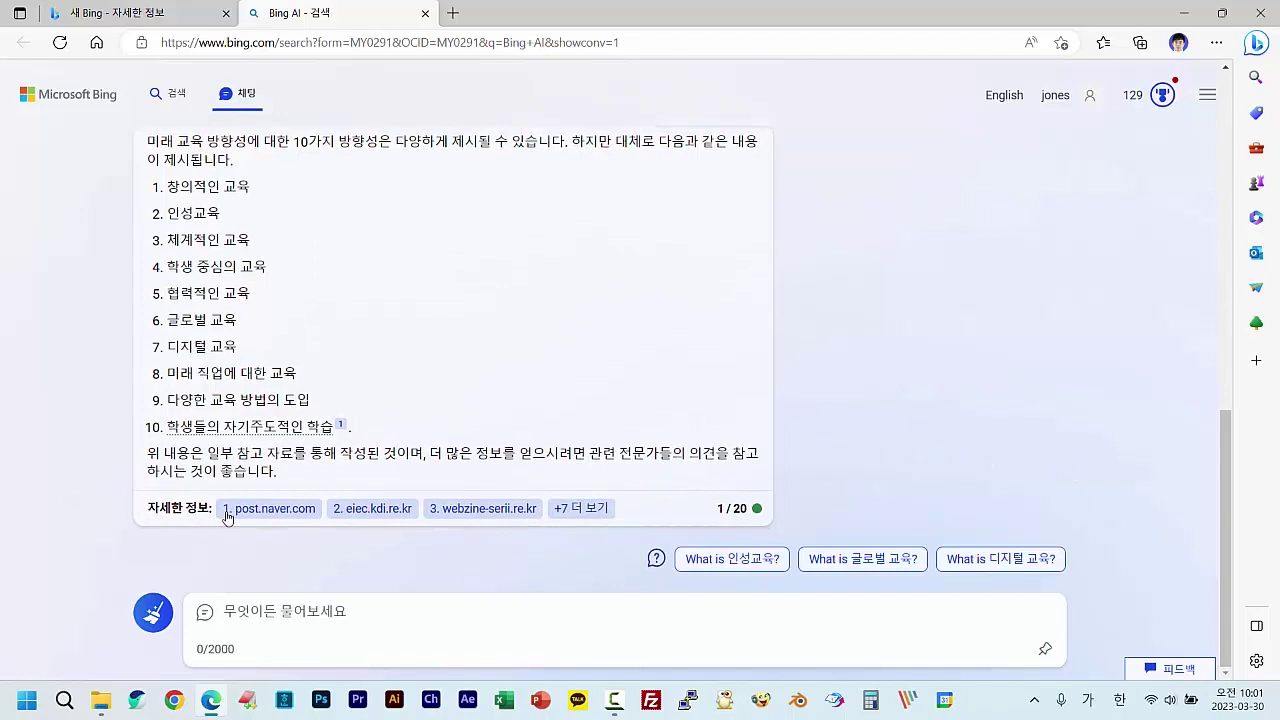
Expand the answer's full list of sources and review the ten education directions from the question down to the source links.
click(578, 508)
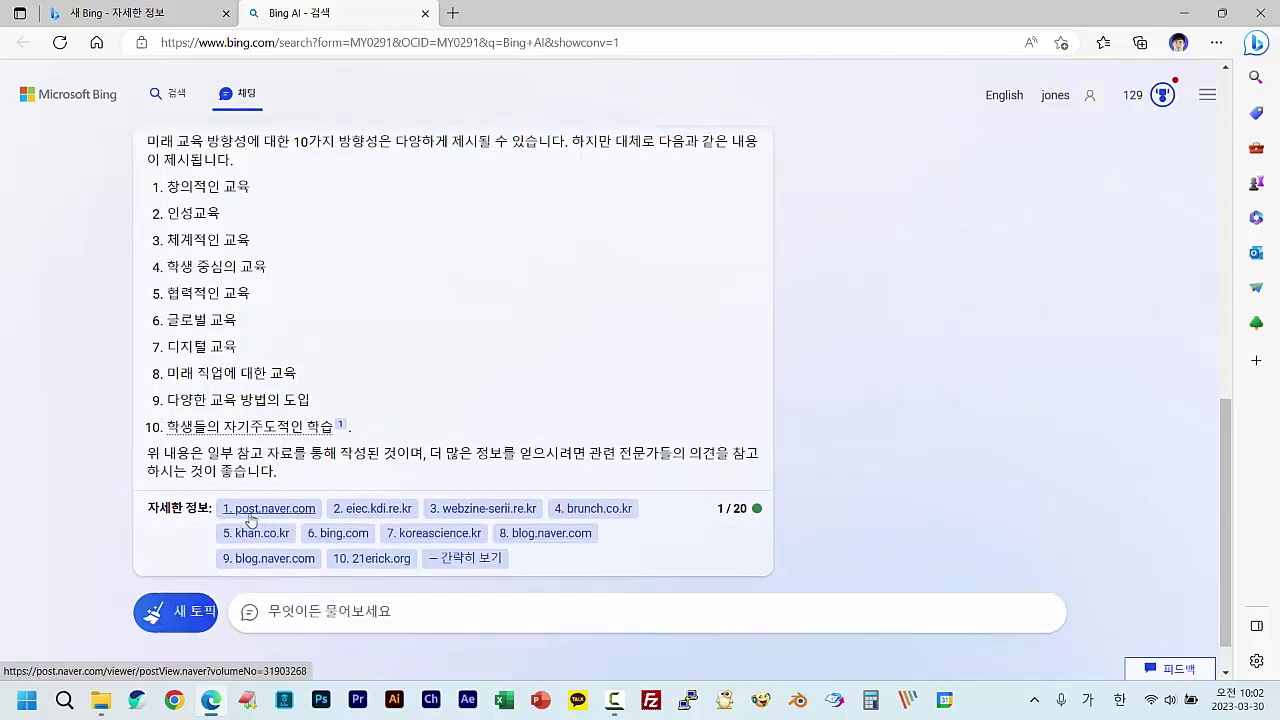
scroll(531, 543, down, 1)
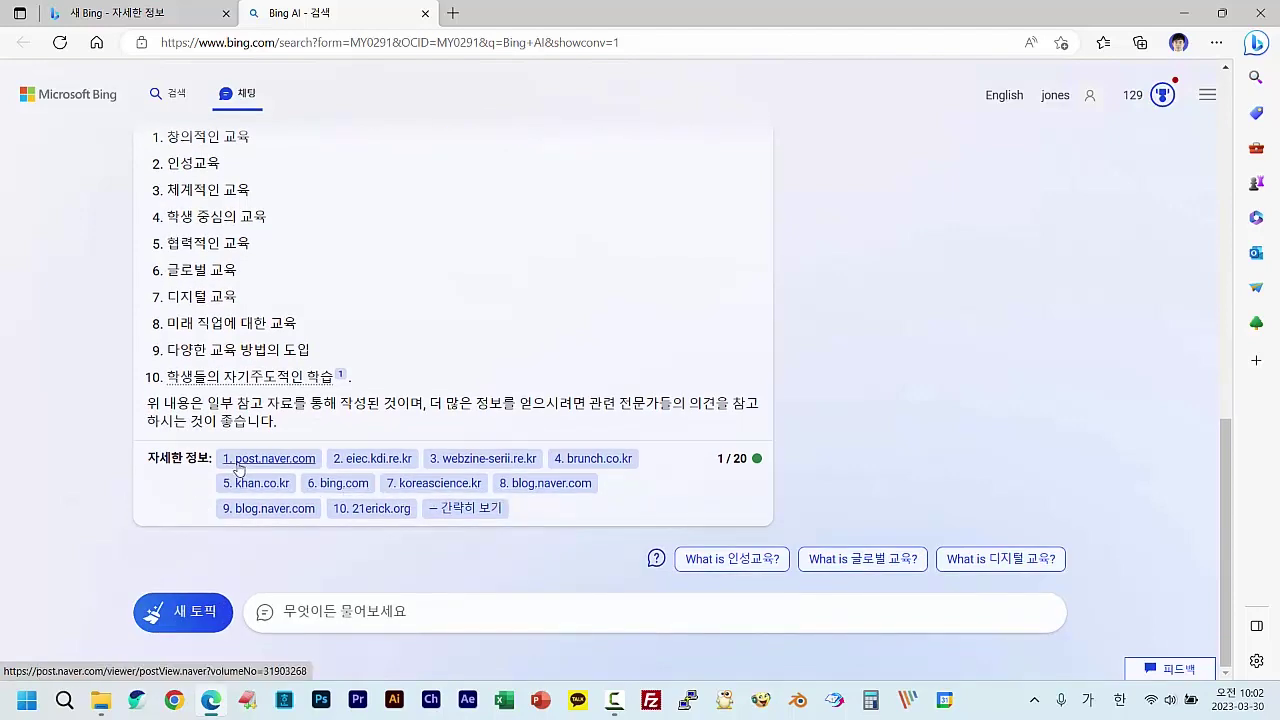
scroll(185, 307, up, 3)
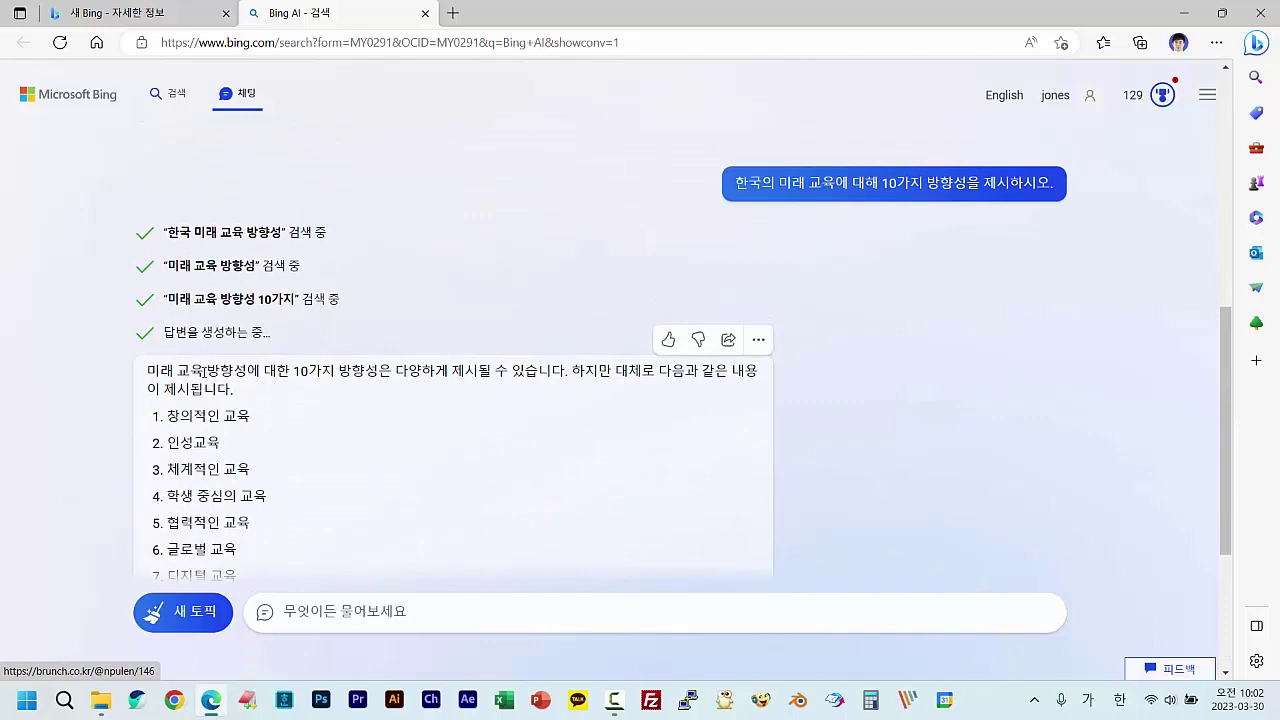
scroll(391, 389, down, 1)
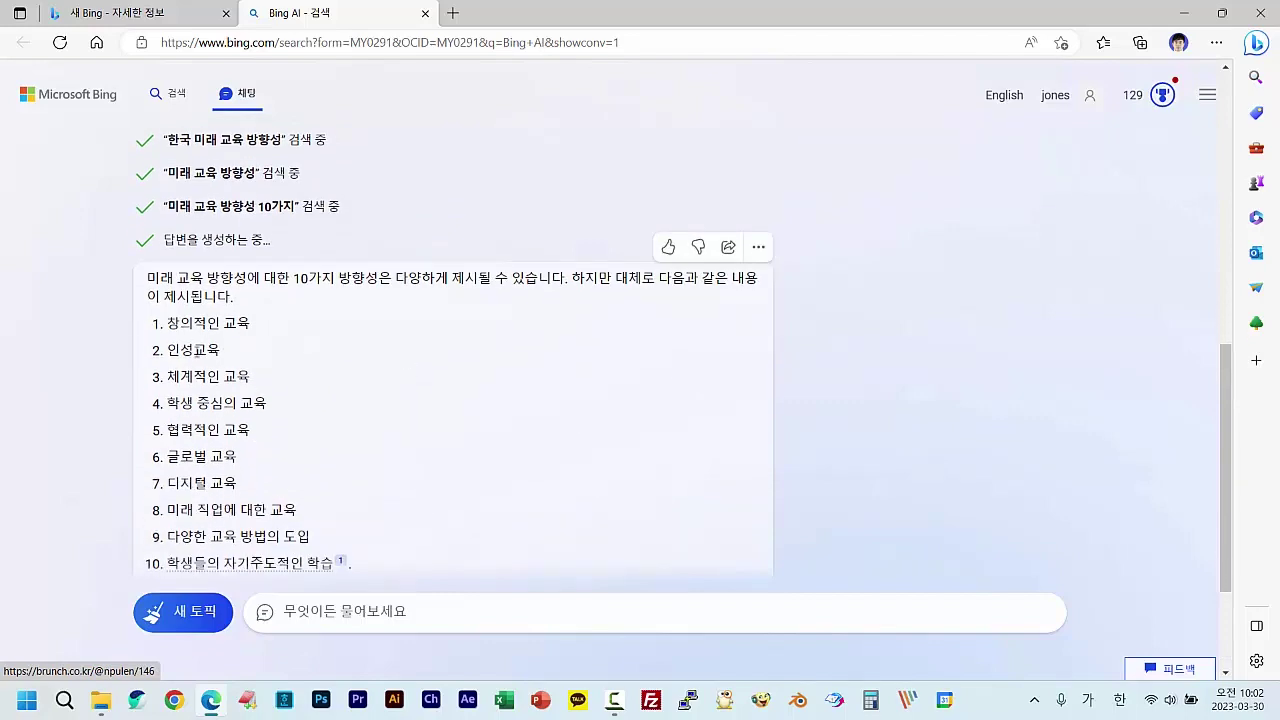
scroll(240, 432, down, 1)
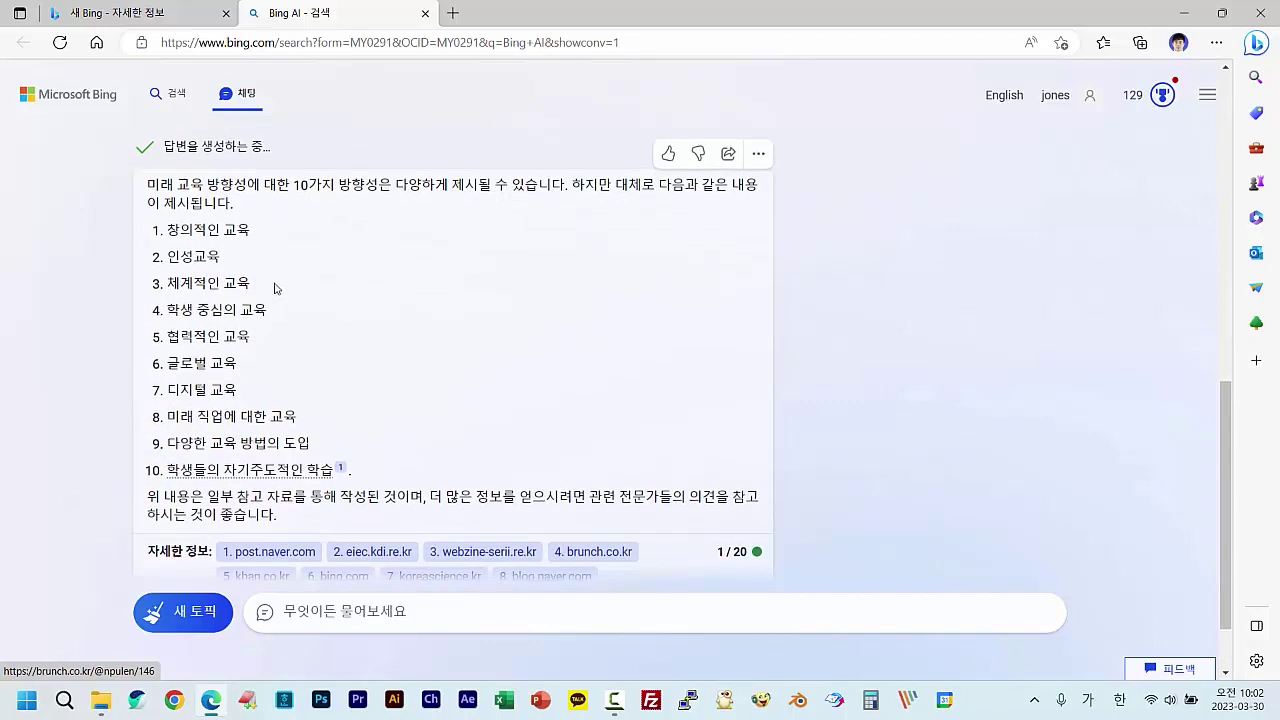
scroll(375, 447, down, 1)
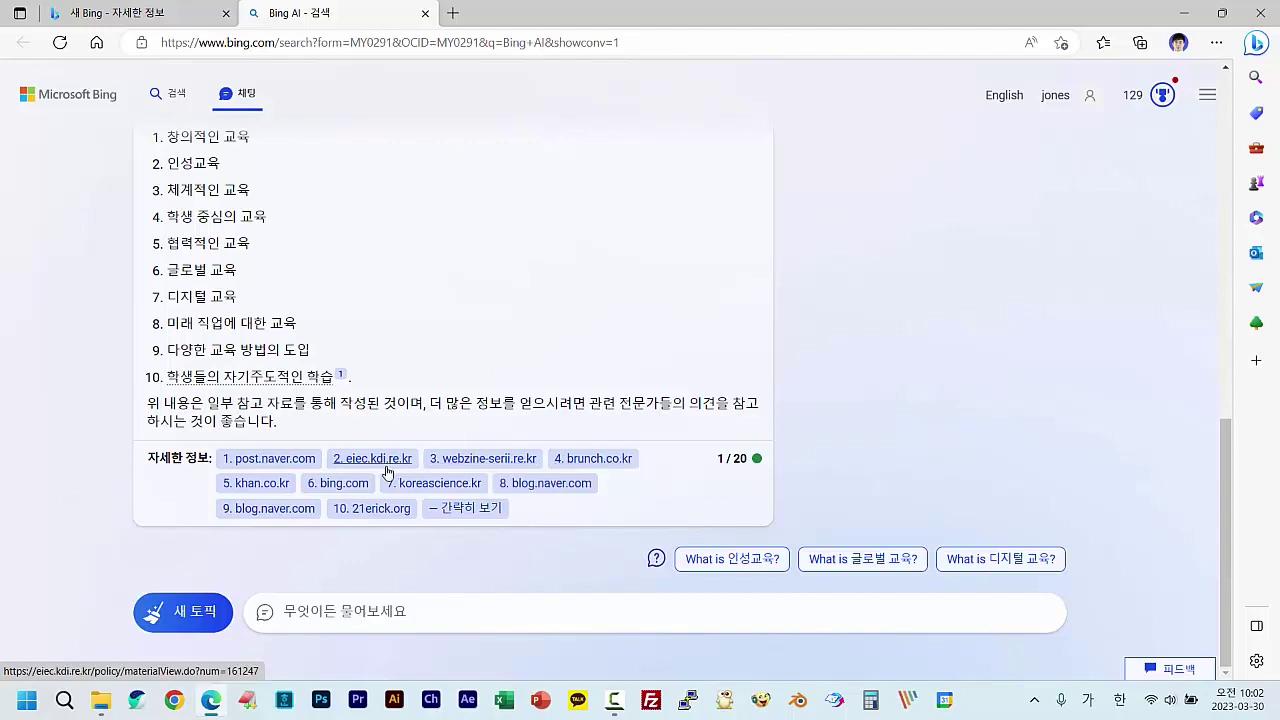
Open the cited post.naver.com and bing.com sources one after the other, skim each page and close it.
click(285, 459)
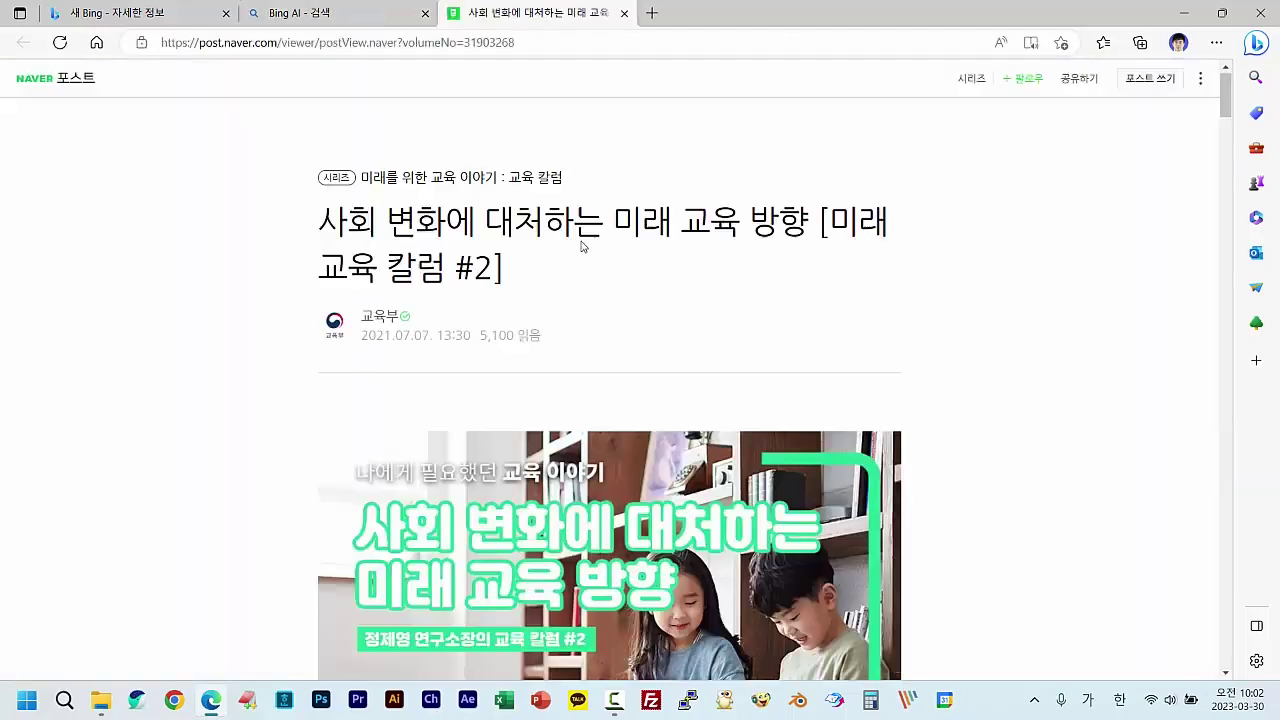
scroll(637, 456, down, 10)
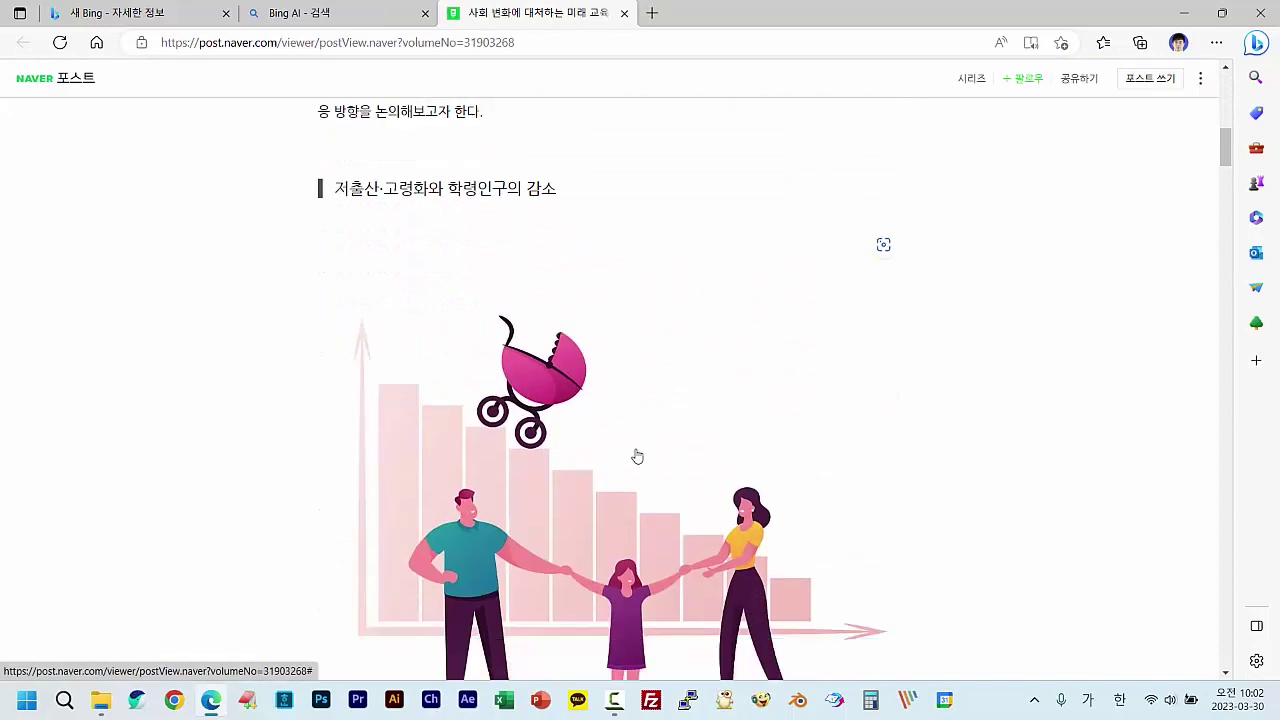
scroll(637, 456, down, 2)
scroll(529, 160, up, 5)
key(ctrl+w)
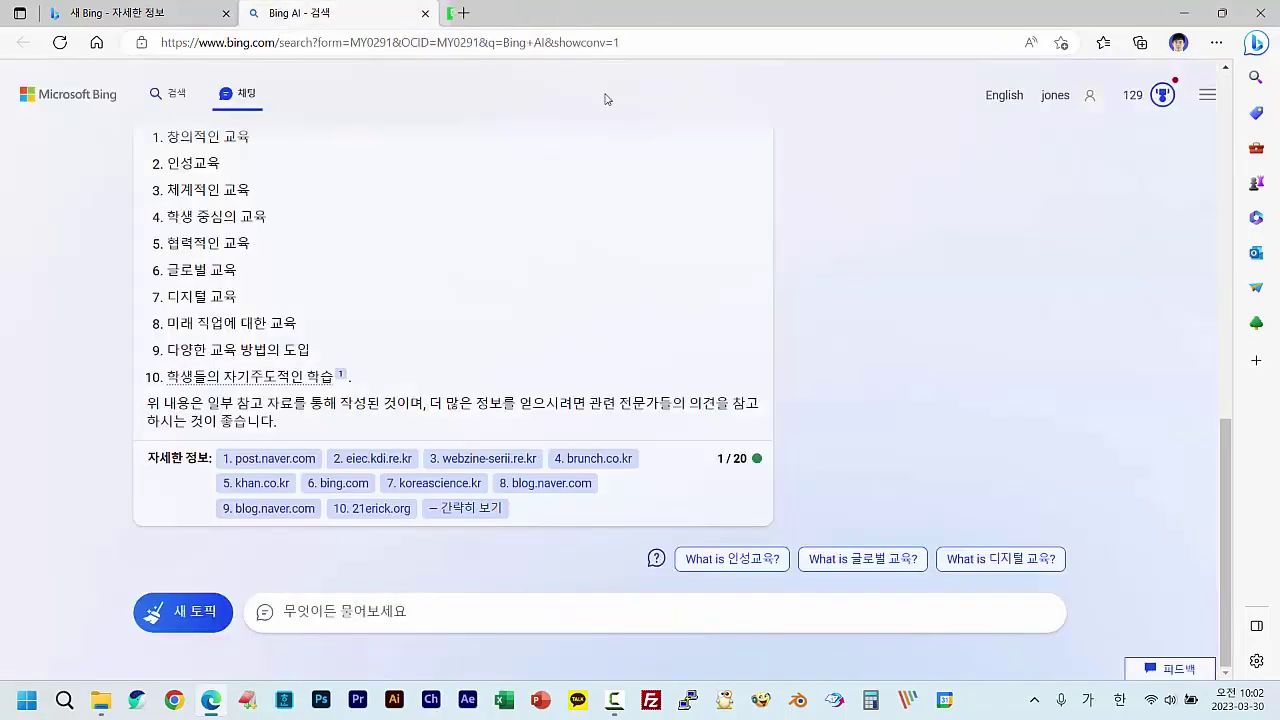
click(353, 494)
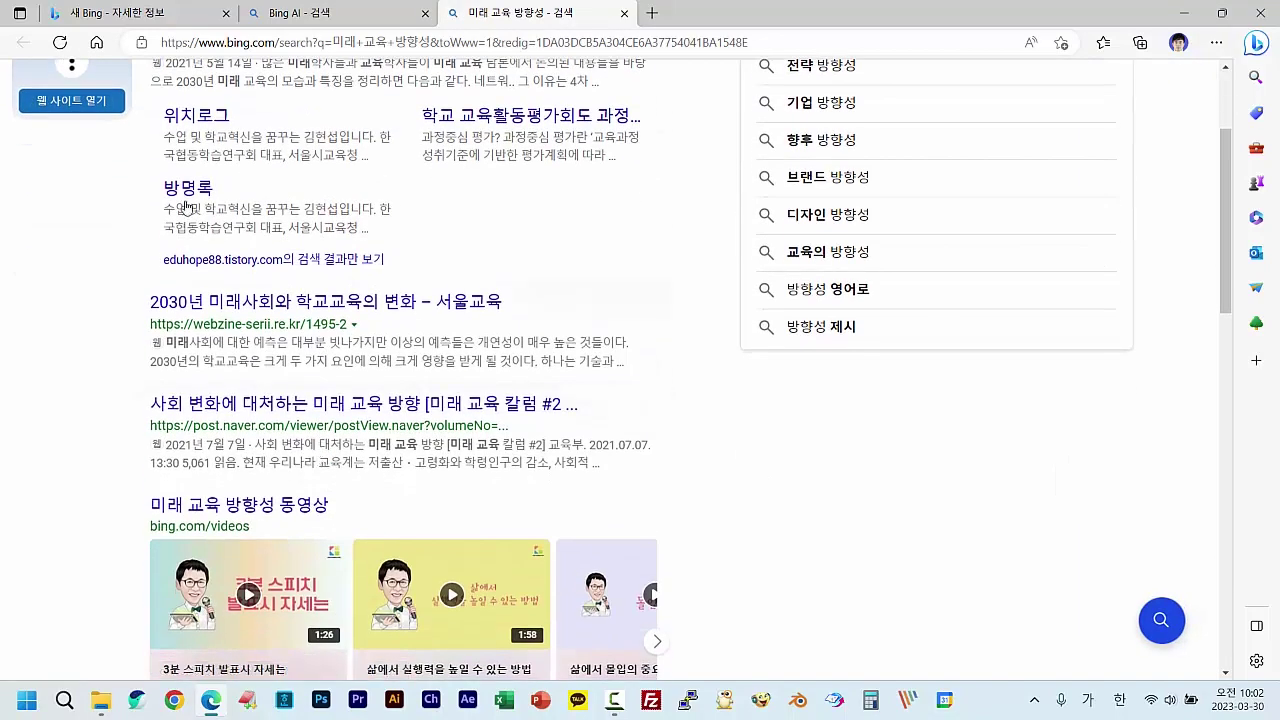
click(624, 13)
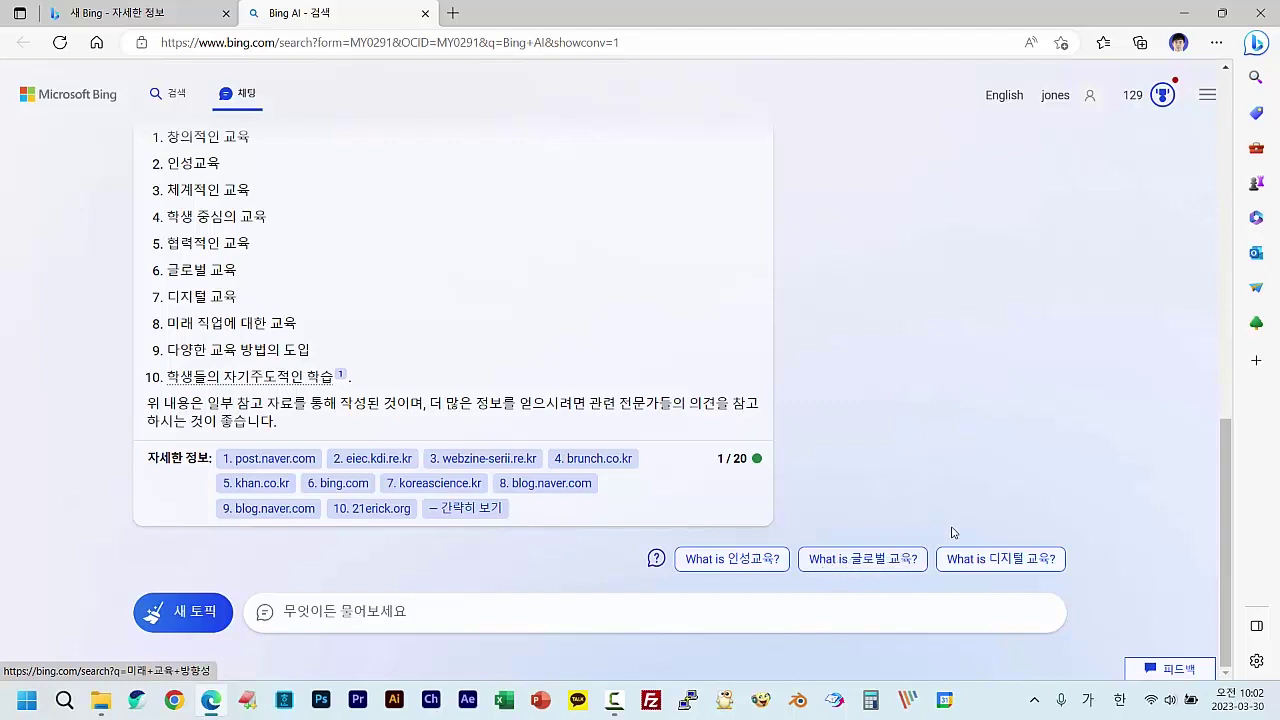
Ask the suggested follow-up question "What is 디지털 교육?" and review the conversation back up to the welcome heading.
click(1029, 562)
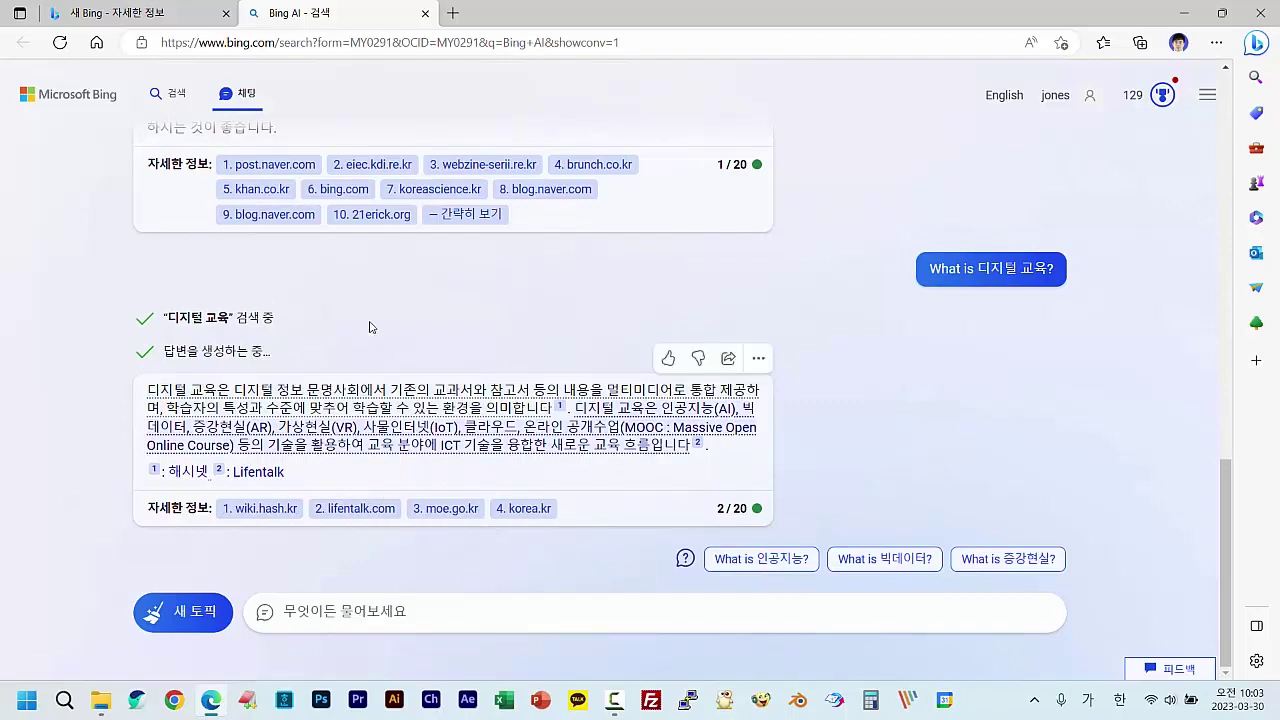
scroll(393, 295, up, 2)
scroll(383, 226, down, 2)
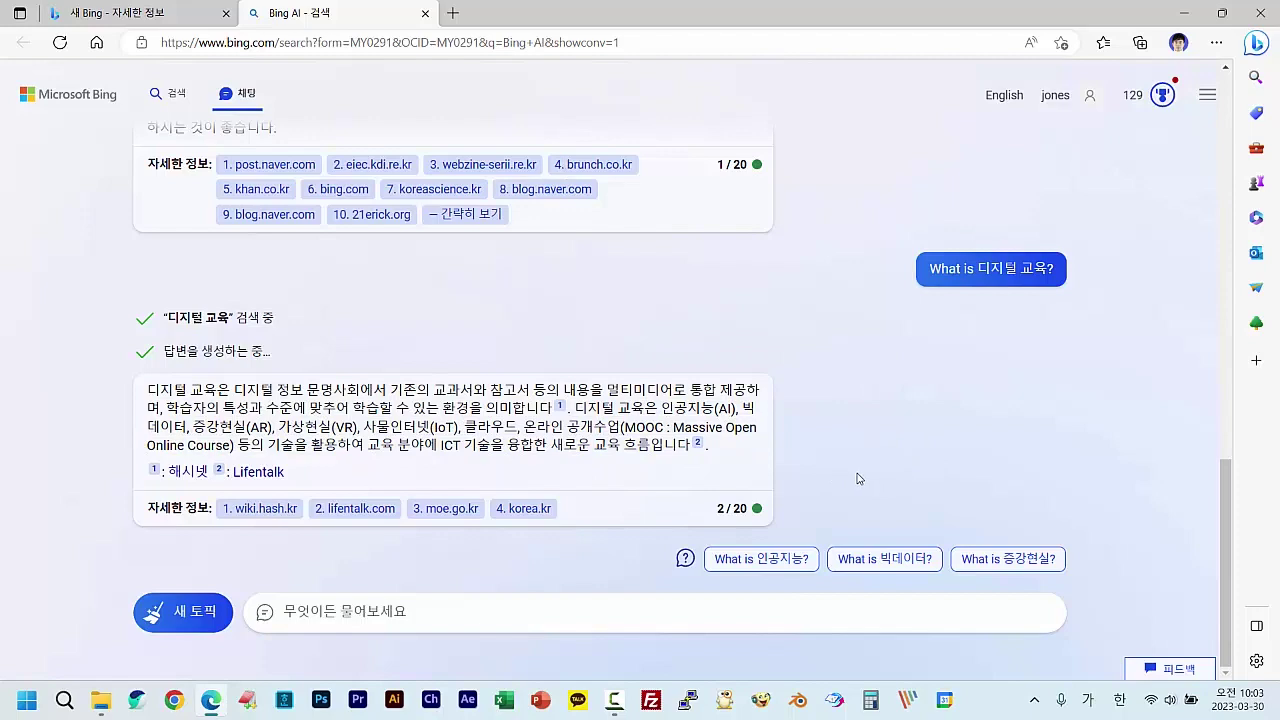
scroll(857, 479, up, 10)
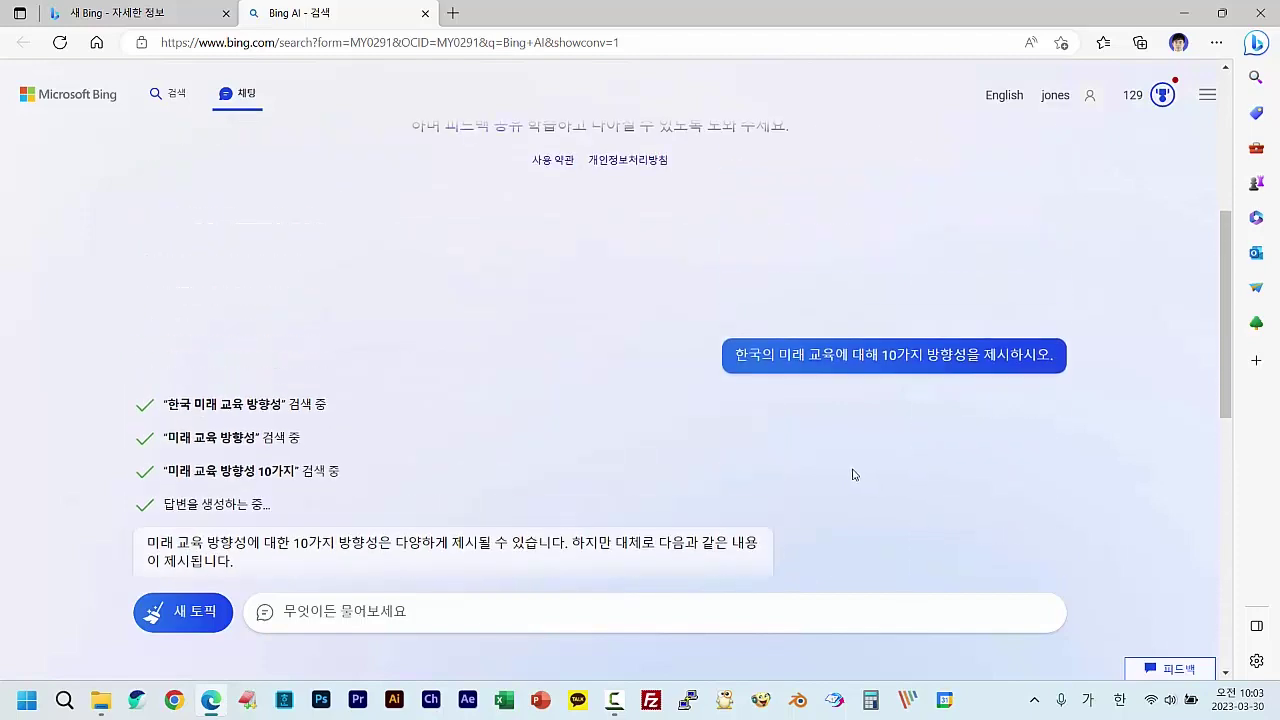
scroll(853, 474, up, 4)
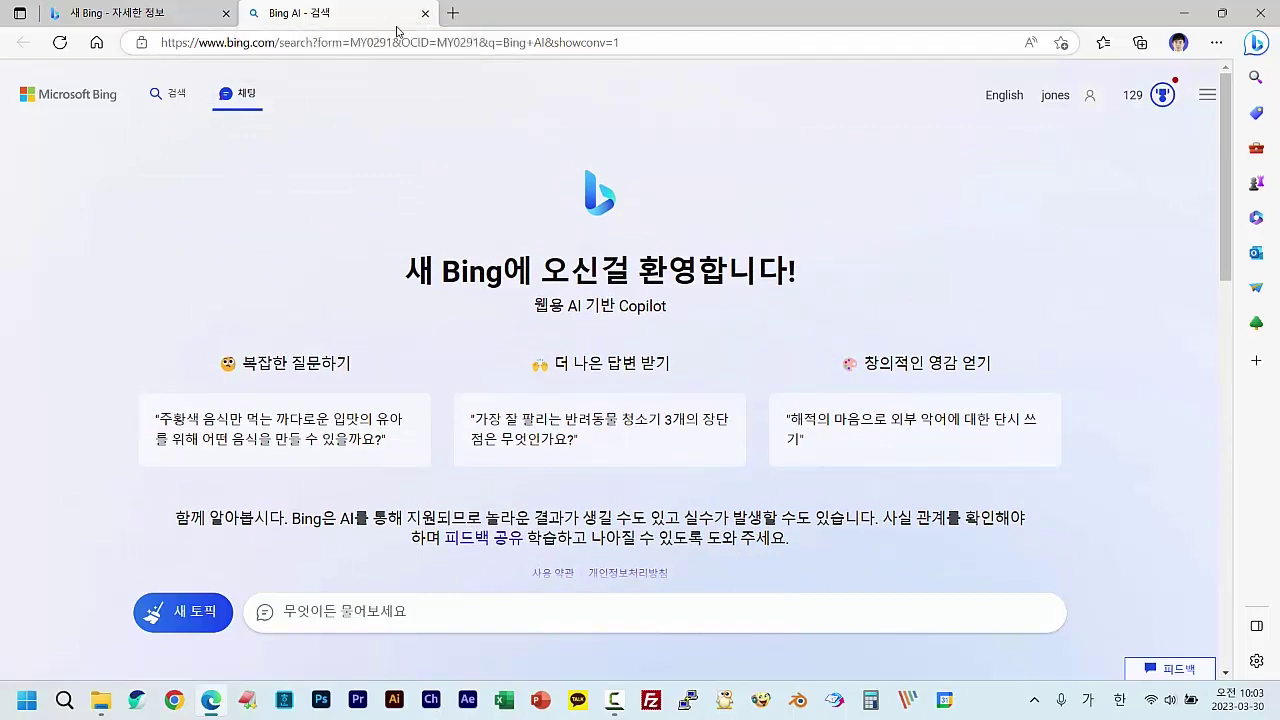
Open the Bing images favourite in a new tab, browse Image Creator's sample ideas and activate its prompt box.
click(452, 13)
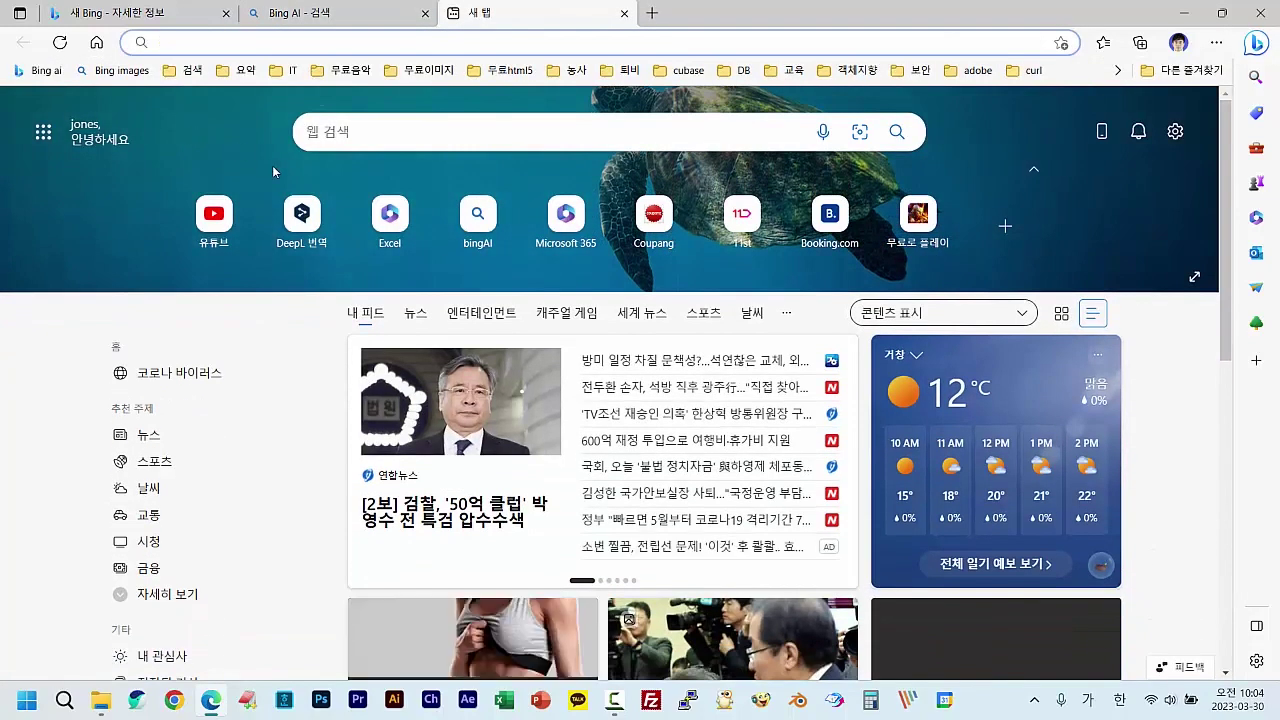
click(137, 72)
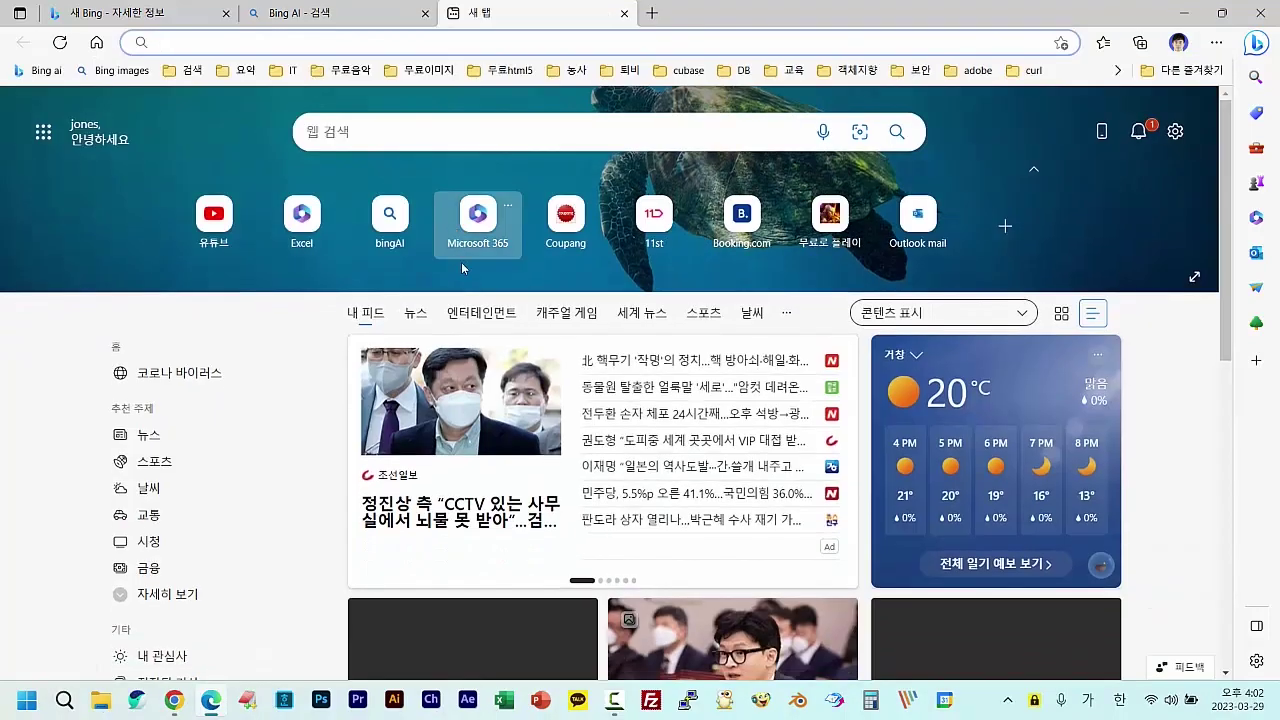
click(128, 72)
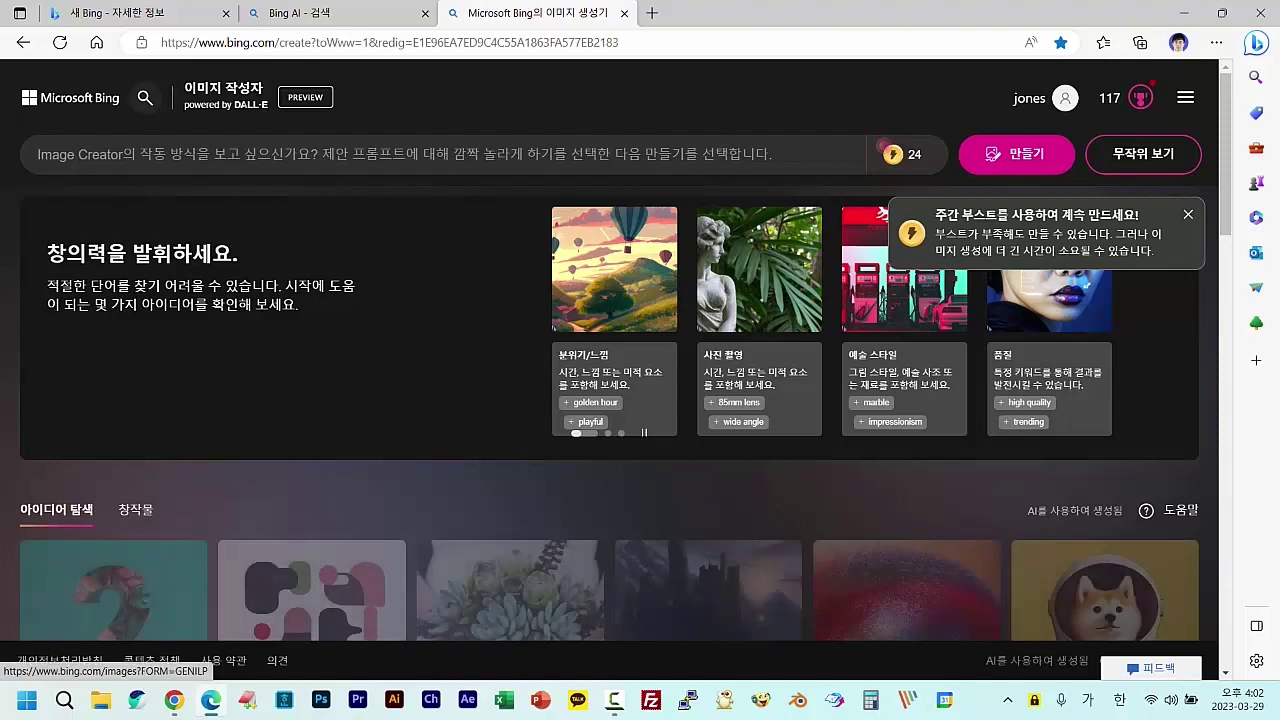
scroll(557, 464, down, 3)
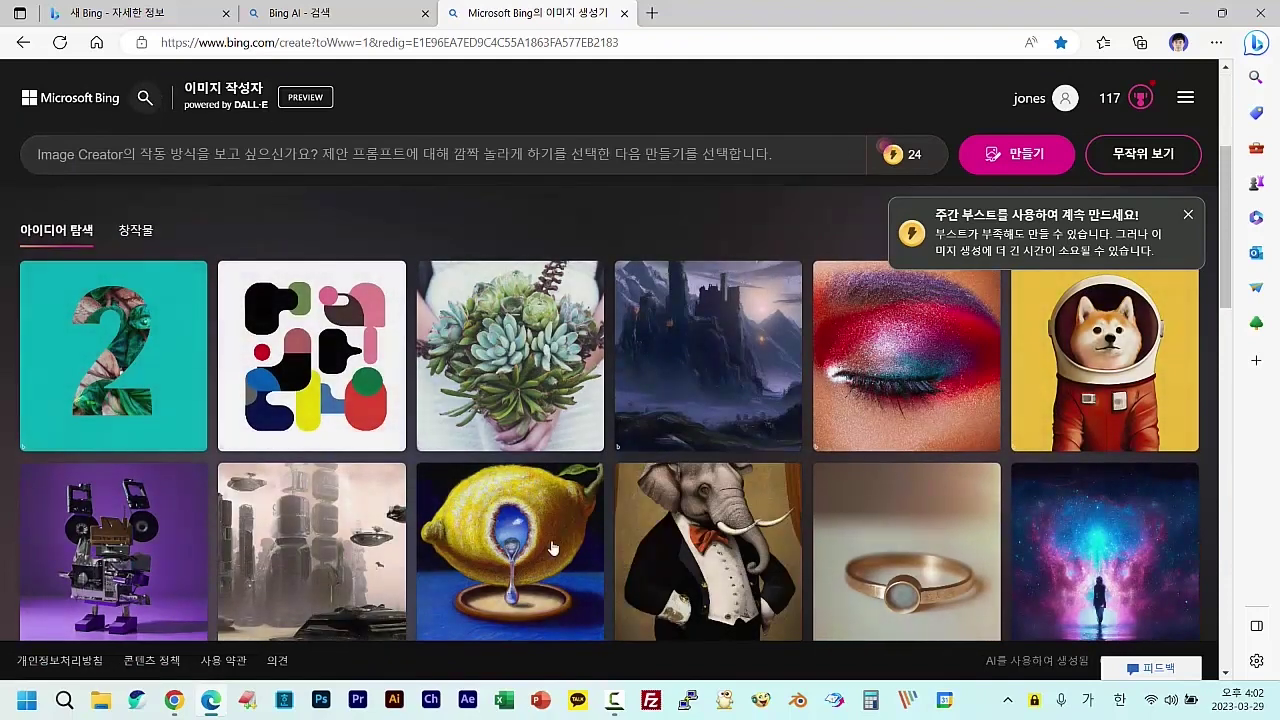
scroll(530, 425, up, 3)
click(221, 155)
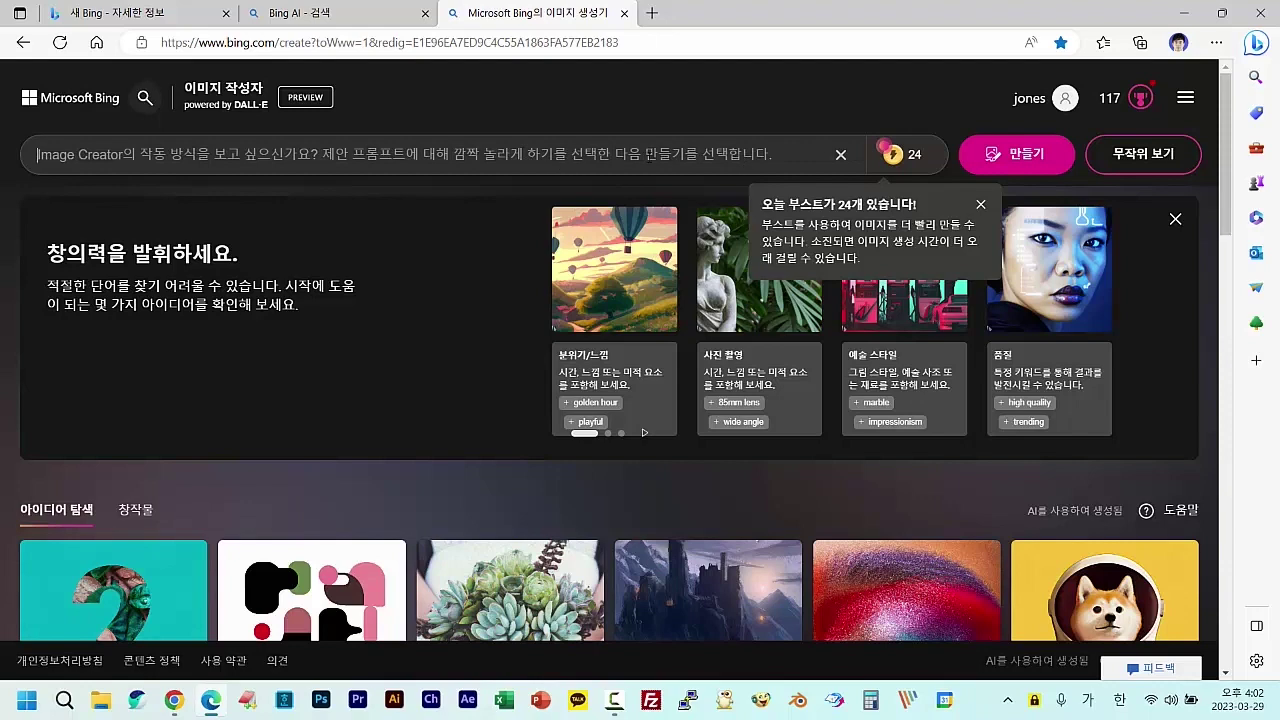
Revisit the Bing chat page, search the web in a new tab for "bing ai 이미지 생성" and look through the results.
click(300, 13)
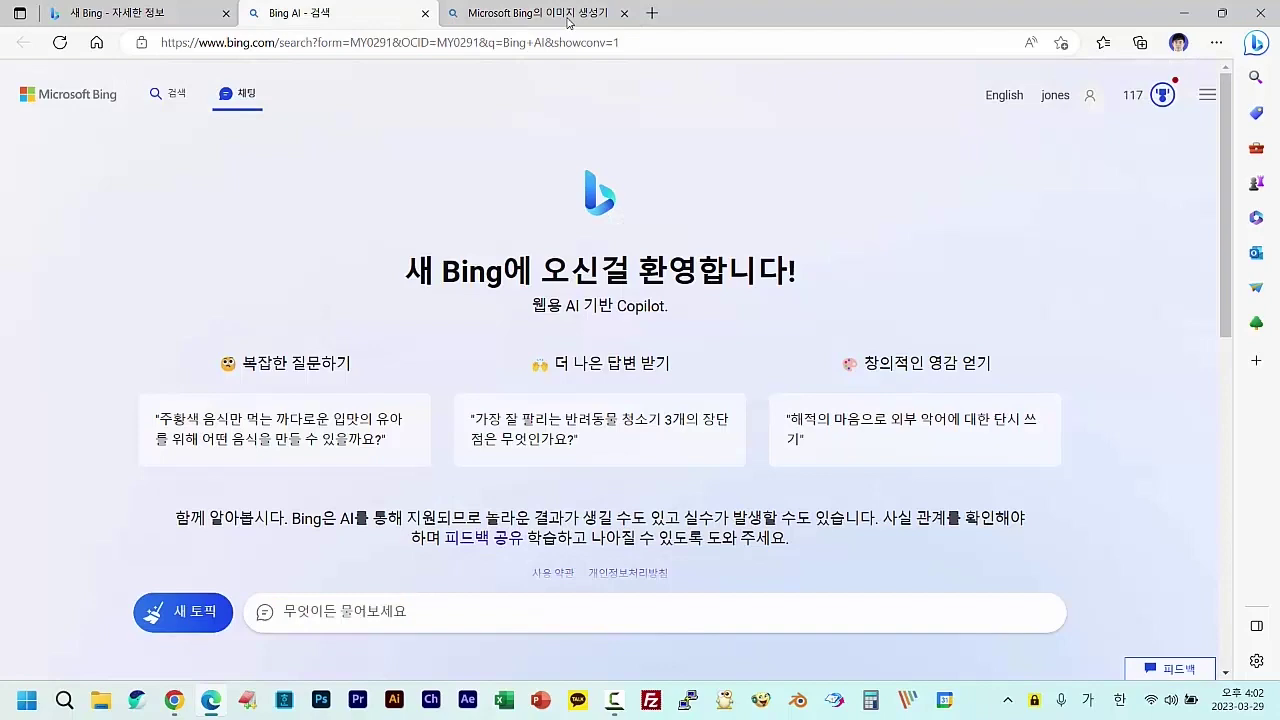
click(651, 13)
click(425, 131)
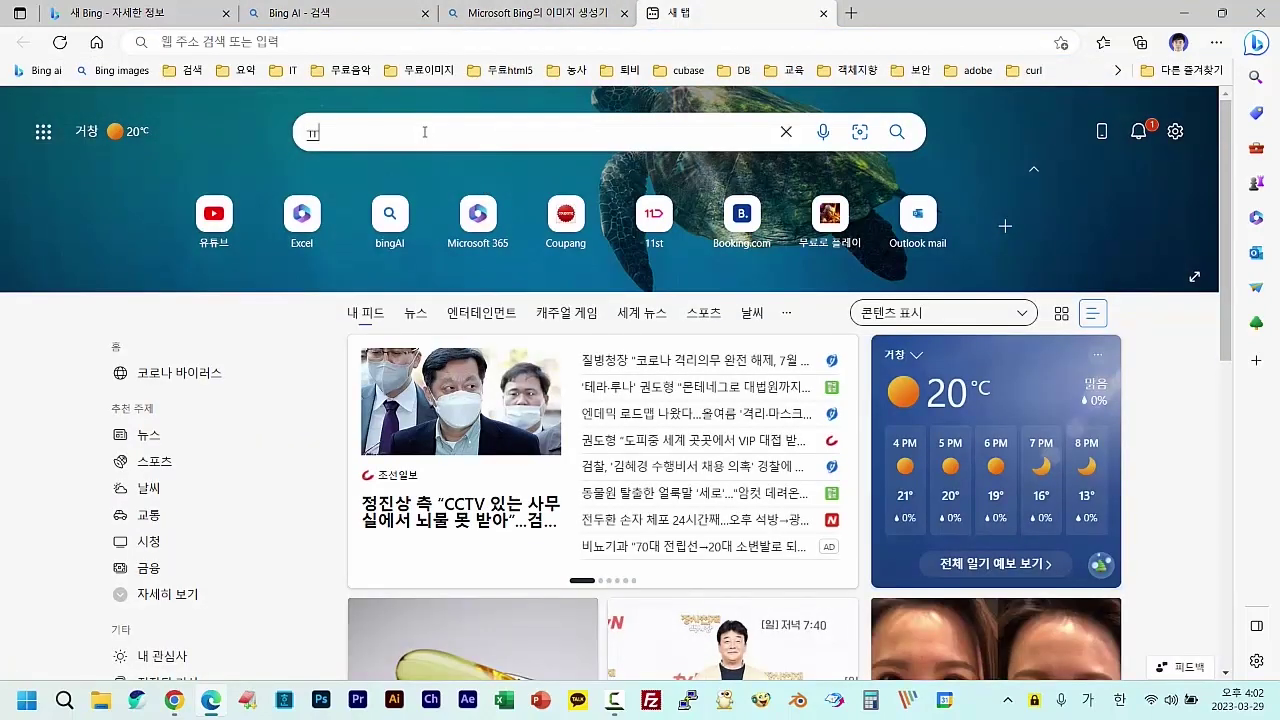
text(bin)
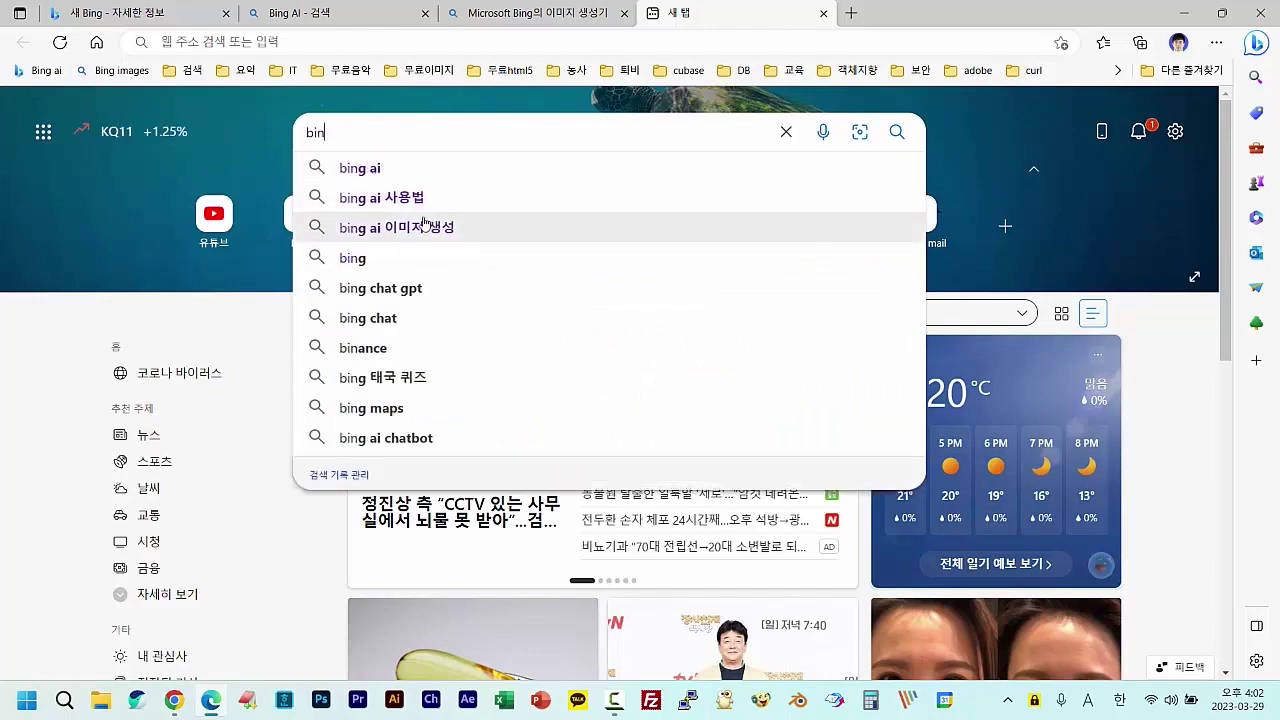
click(360, 229)
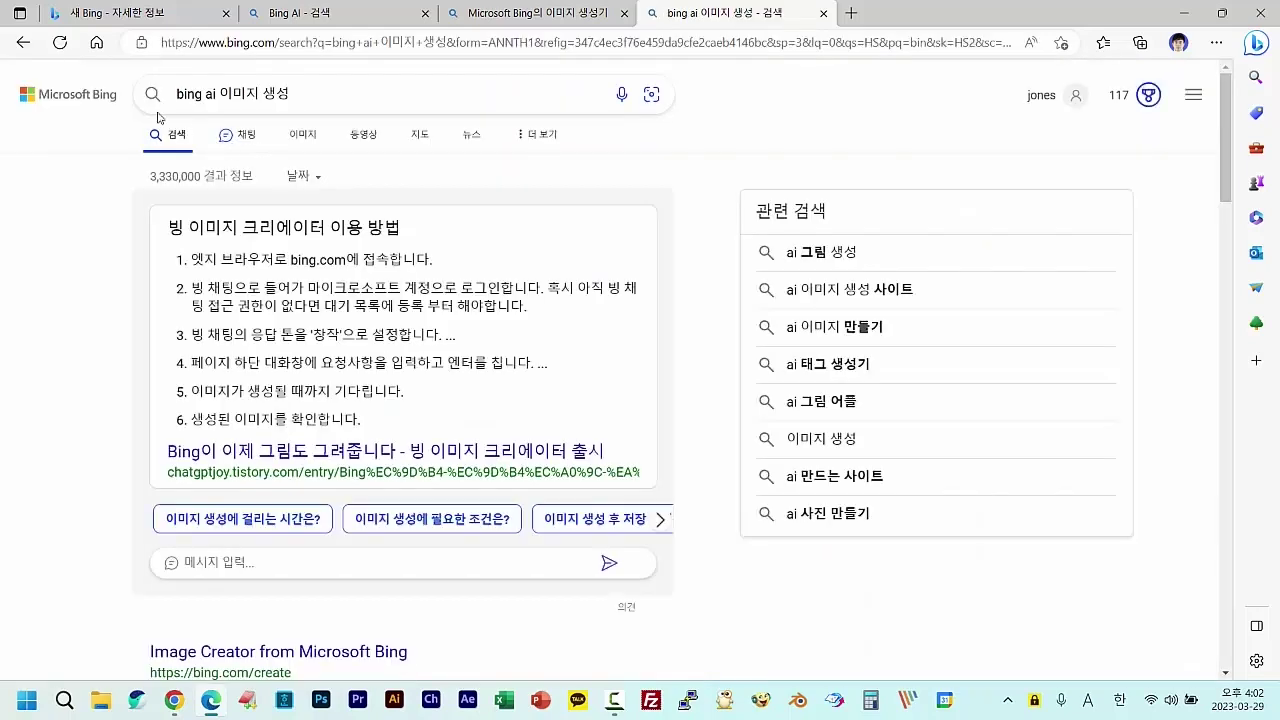
scroll(340, 290, down, 2)
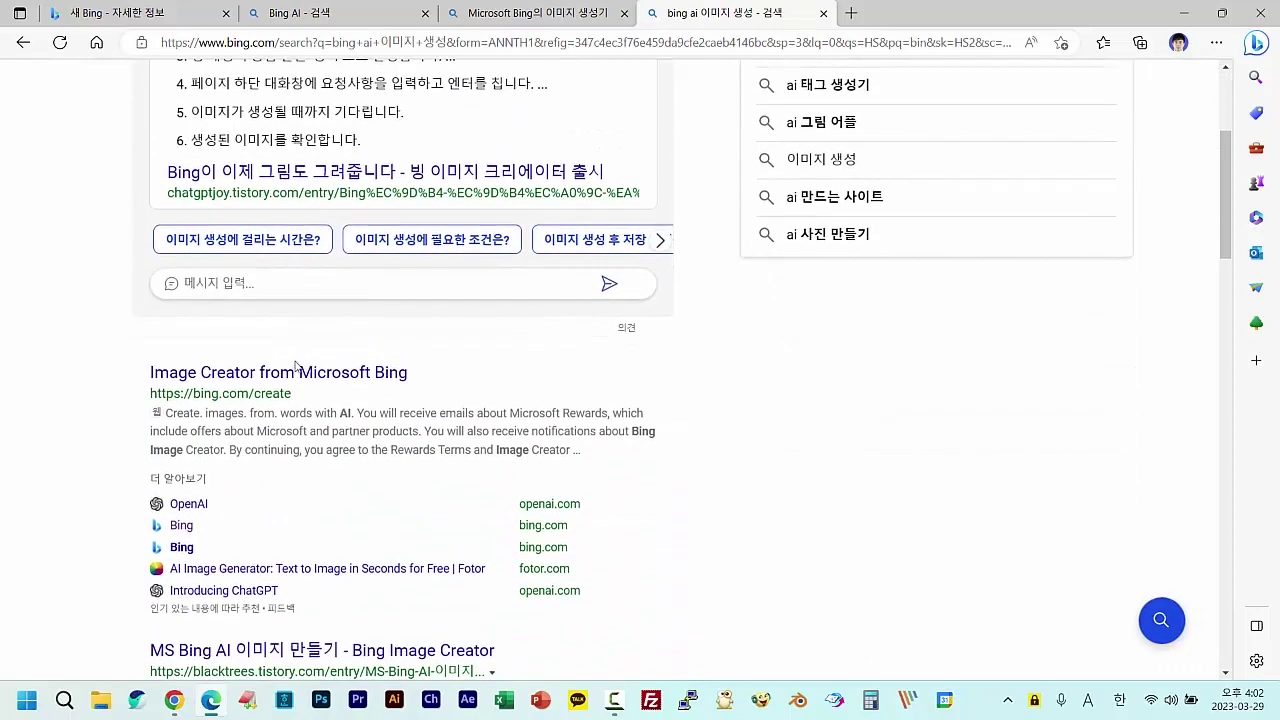
scroll(395, 360, up, 2)
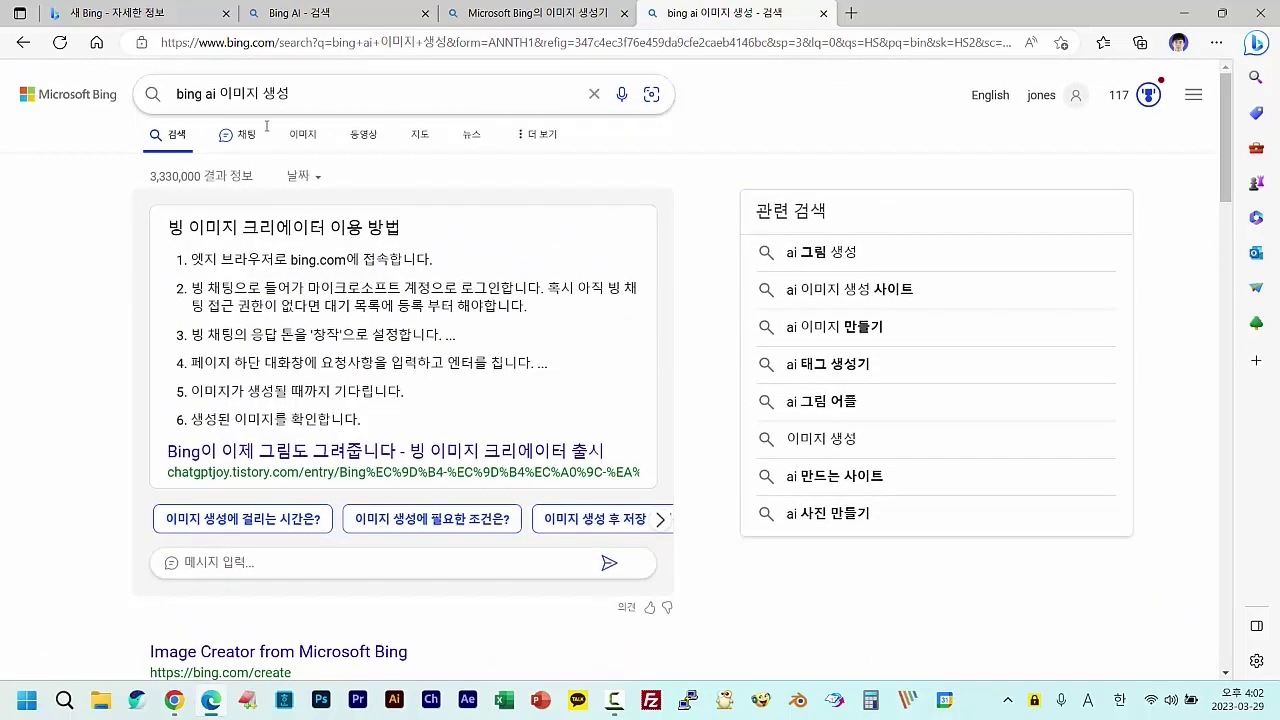
Open the "Image Creator from Microsoft Bing" page from the search results and go to its image creation controls.
scroll(175, 480, down, 2)
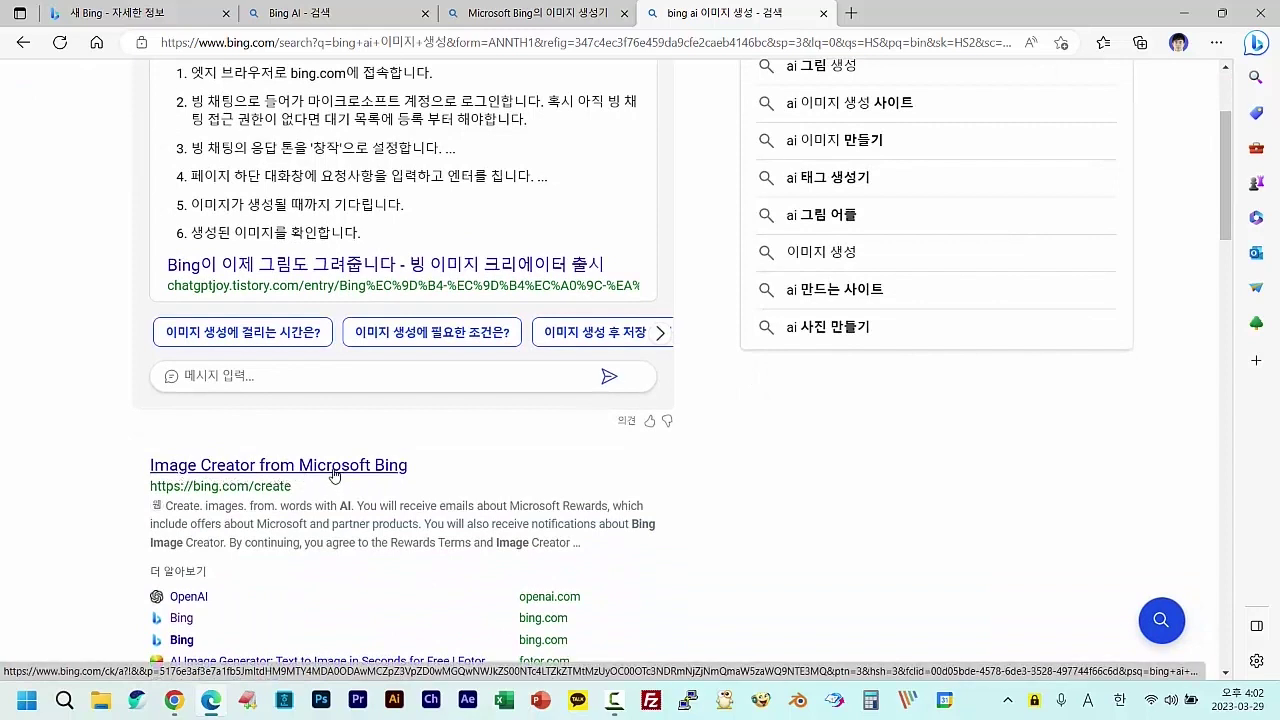
click(258, 472)
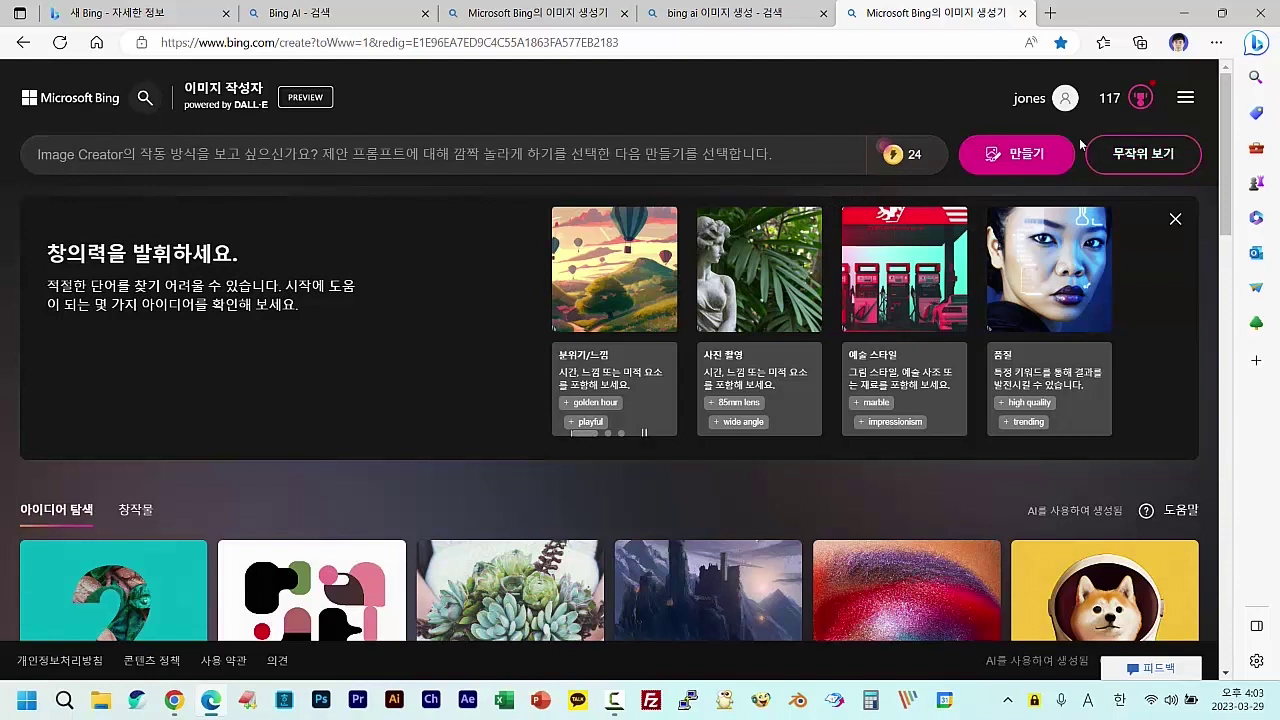
click(1028, 152)
click(1058, 168)
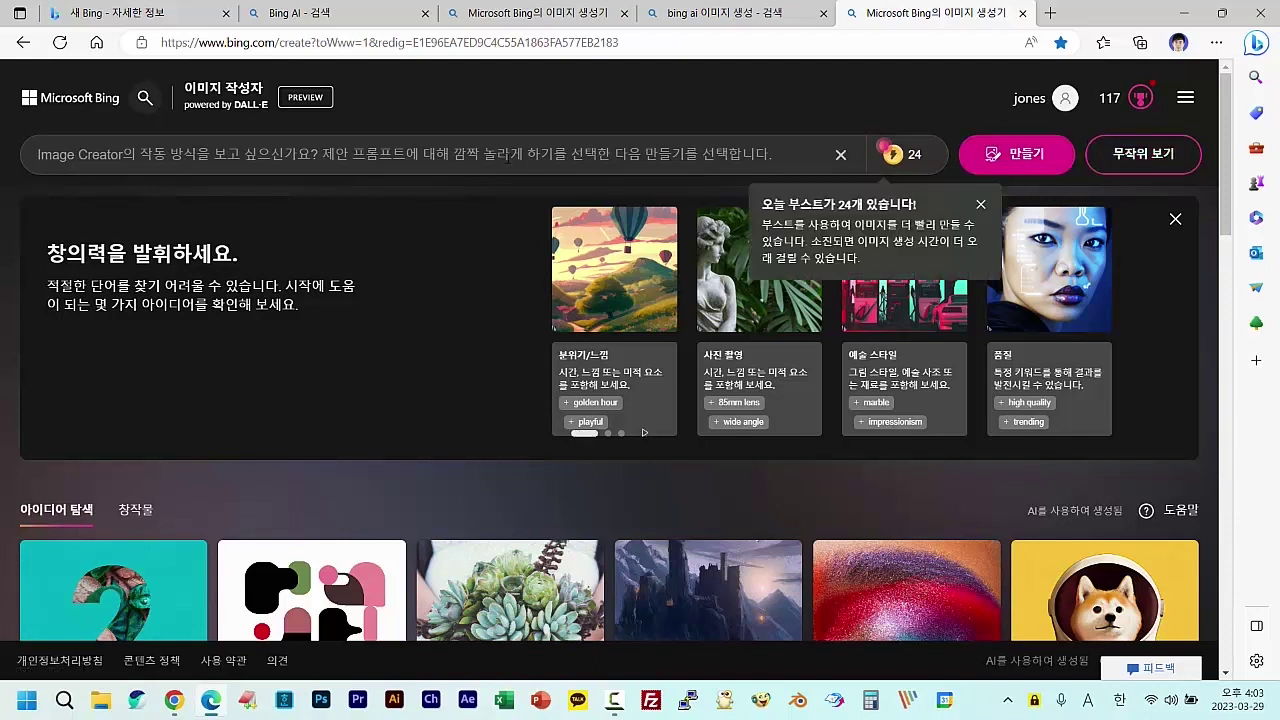
Try to generate images from the Korean prompt "사과나무에 올라간 고양이를 그려줘" and highlight the heading of the response.
text(t)
key(BackSpace)
key(BackSpace)
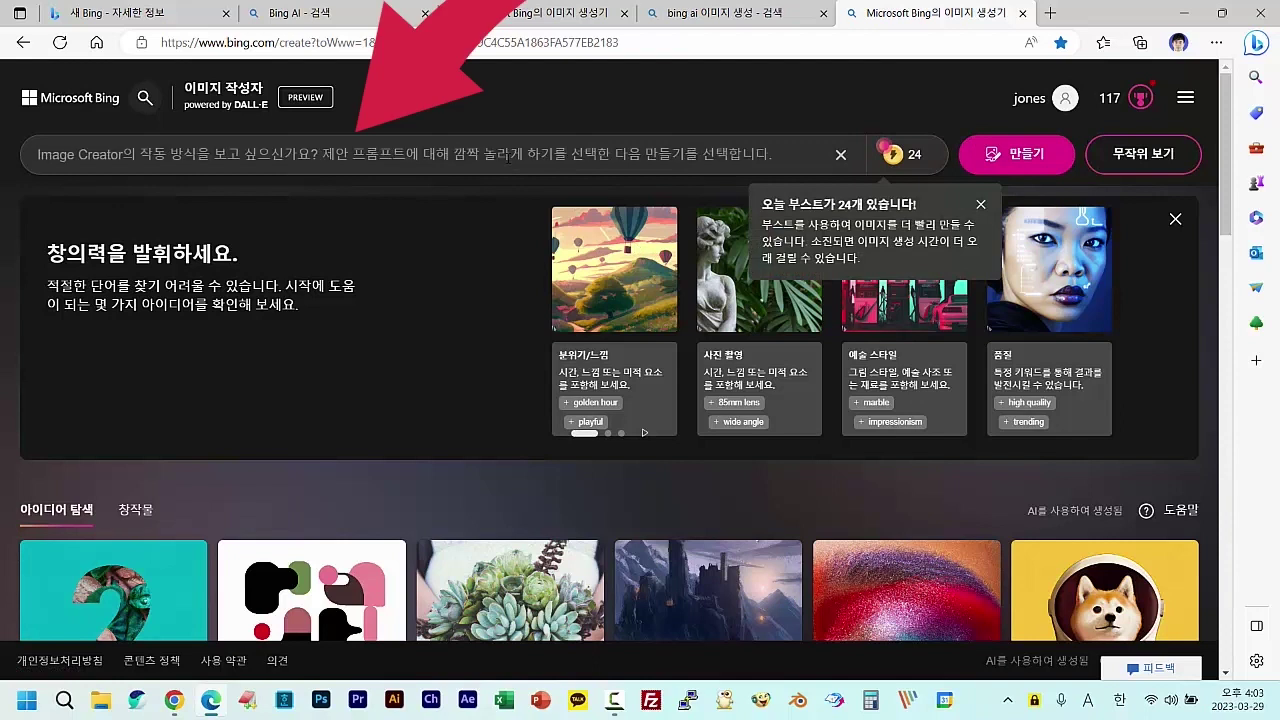
text(ㅅ)
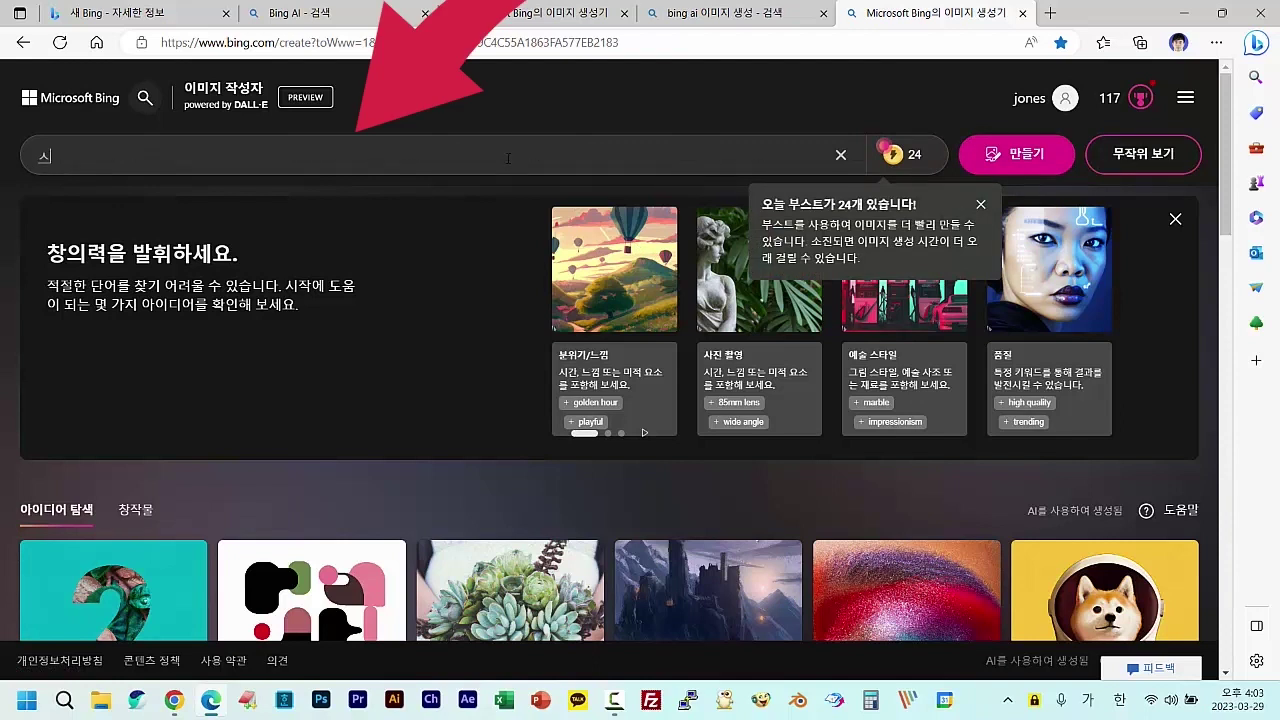
text(과나무에 오)
text(ㄹ라간)
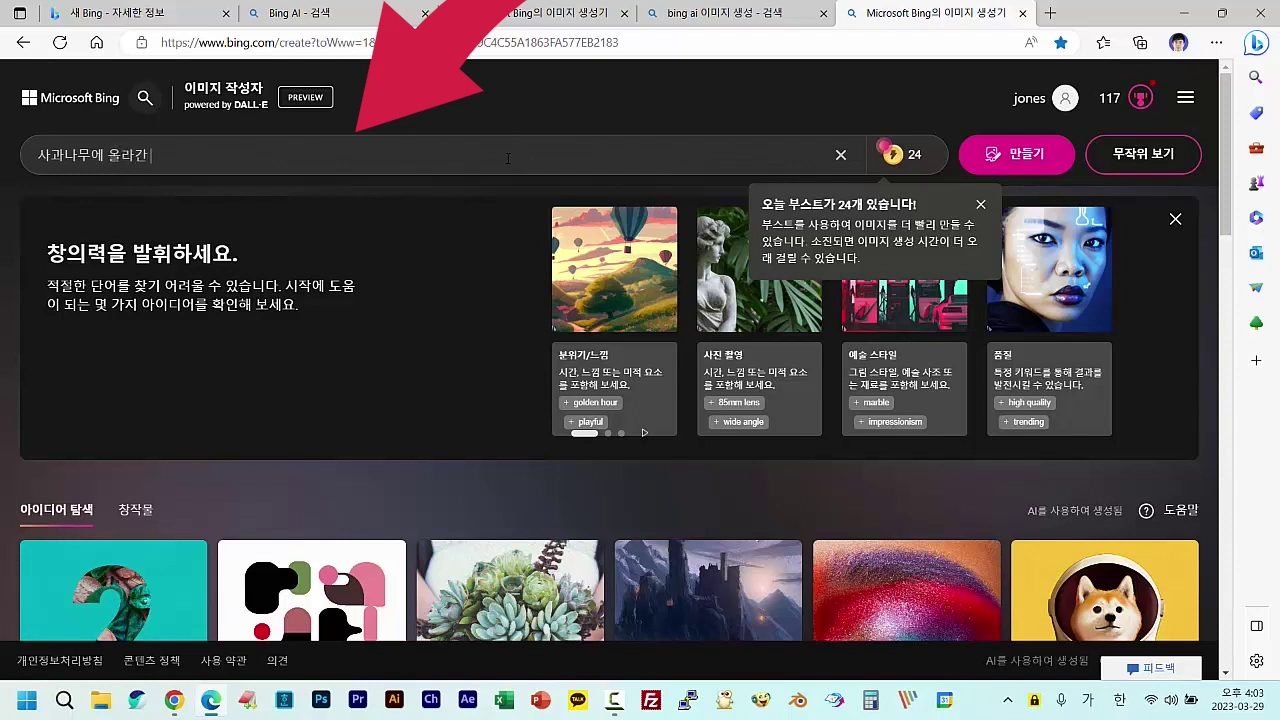
text( ㄱㅗ양이를 그레)
text(줘)
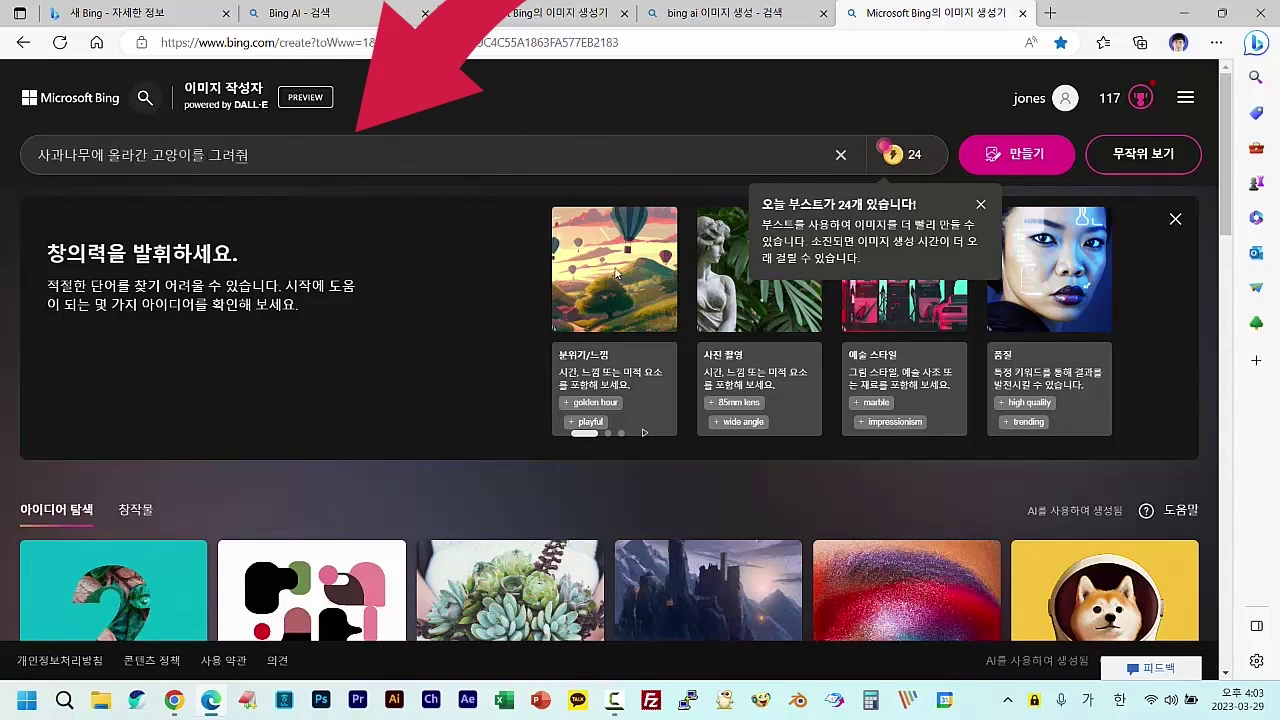
click(1020, 162)
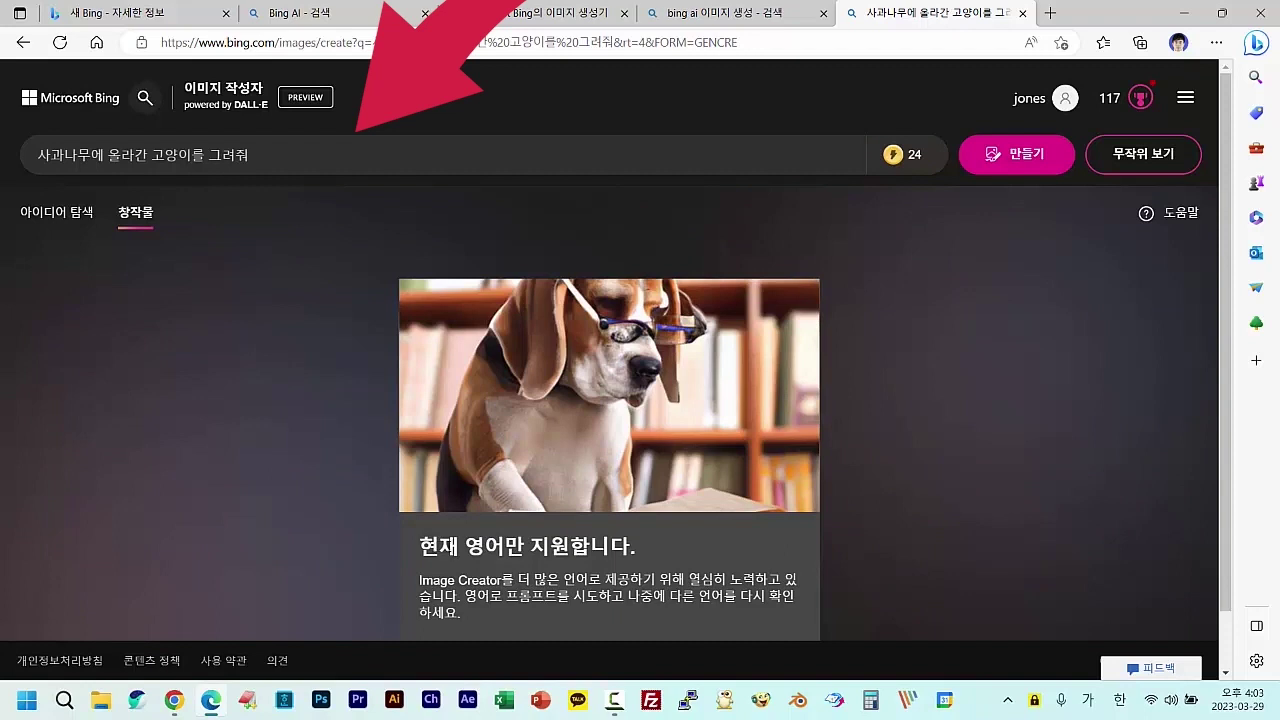
drag(462, 546, 654, 548)
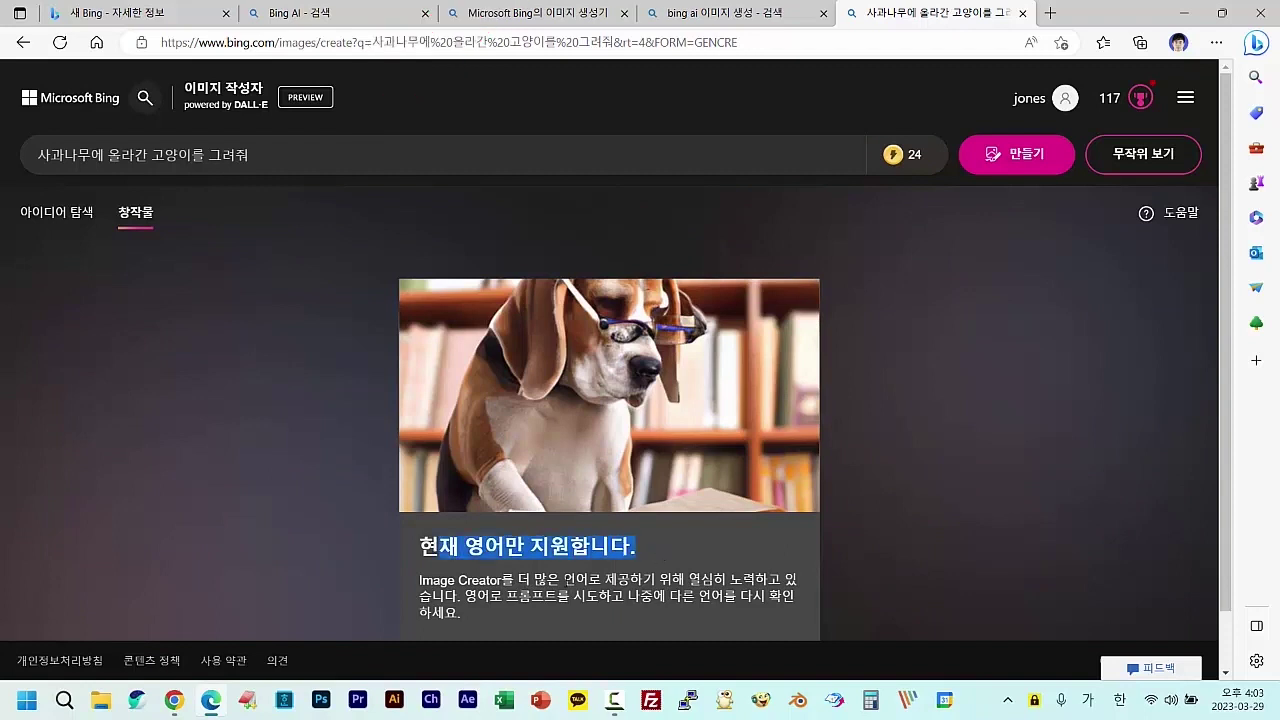
Replace the Korean prompt with "draw a cat climbing an apple tree" and generate the images.
drag(250, 157, 2, 162)
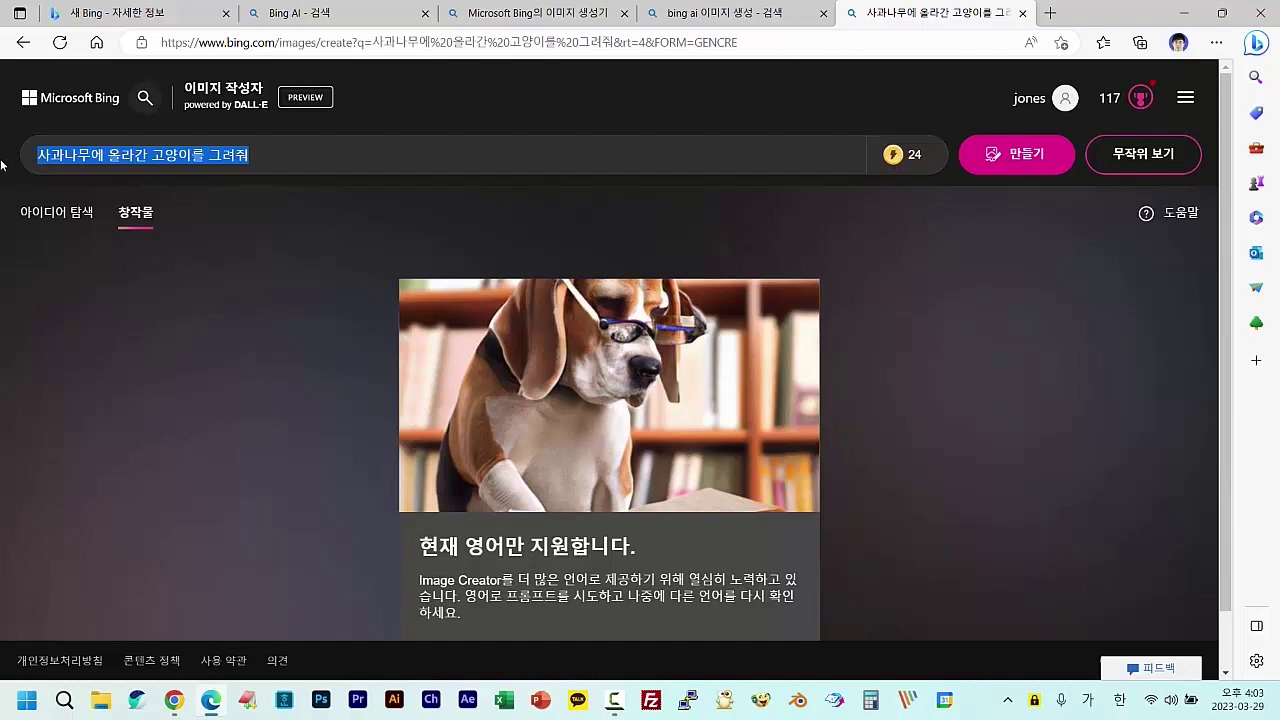
key(BackSpace)
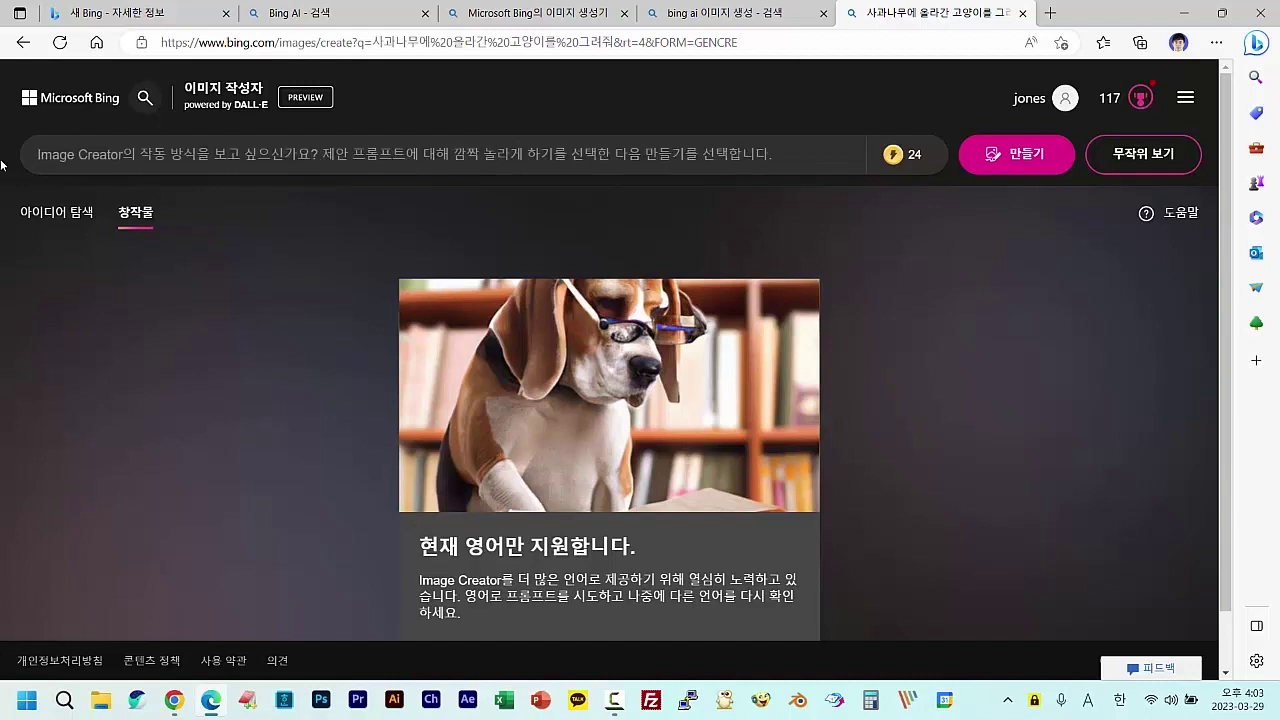
text(draw a cat cli)
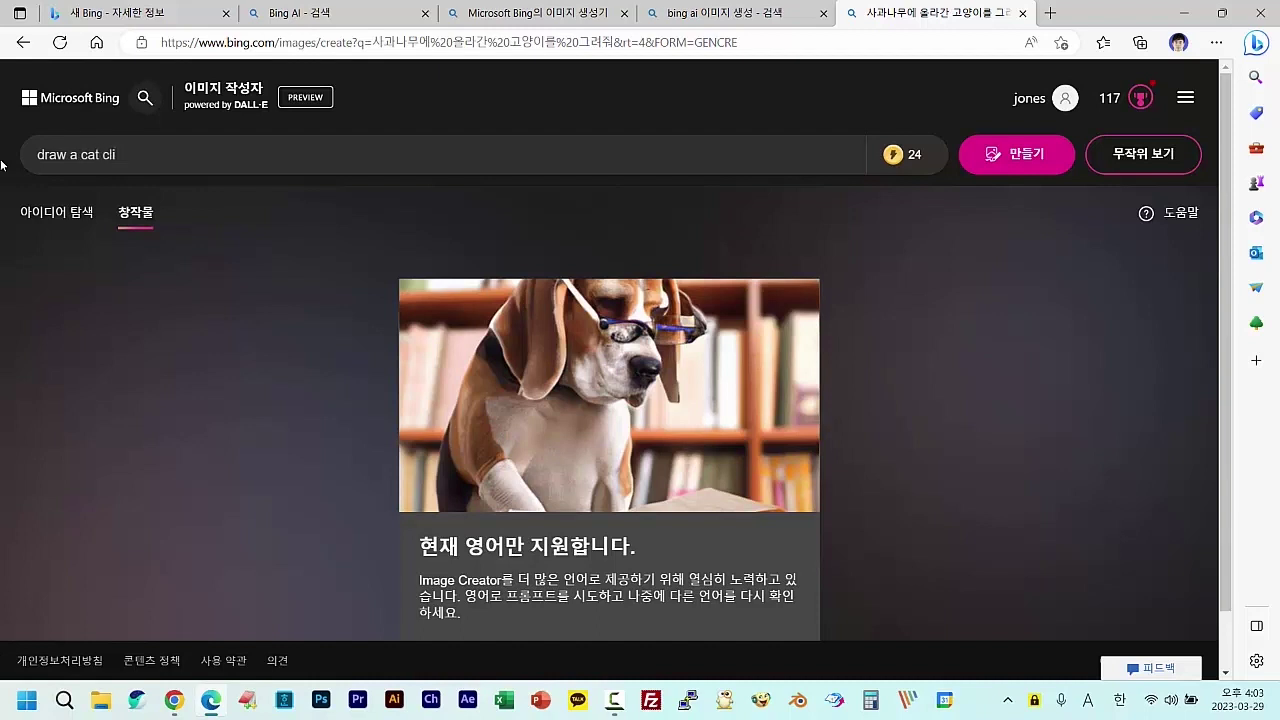
text(bing an apple tree)
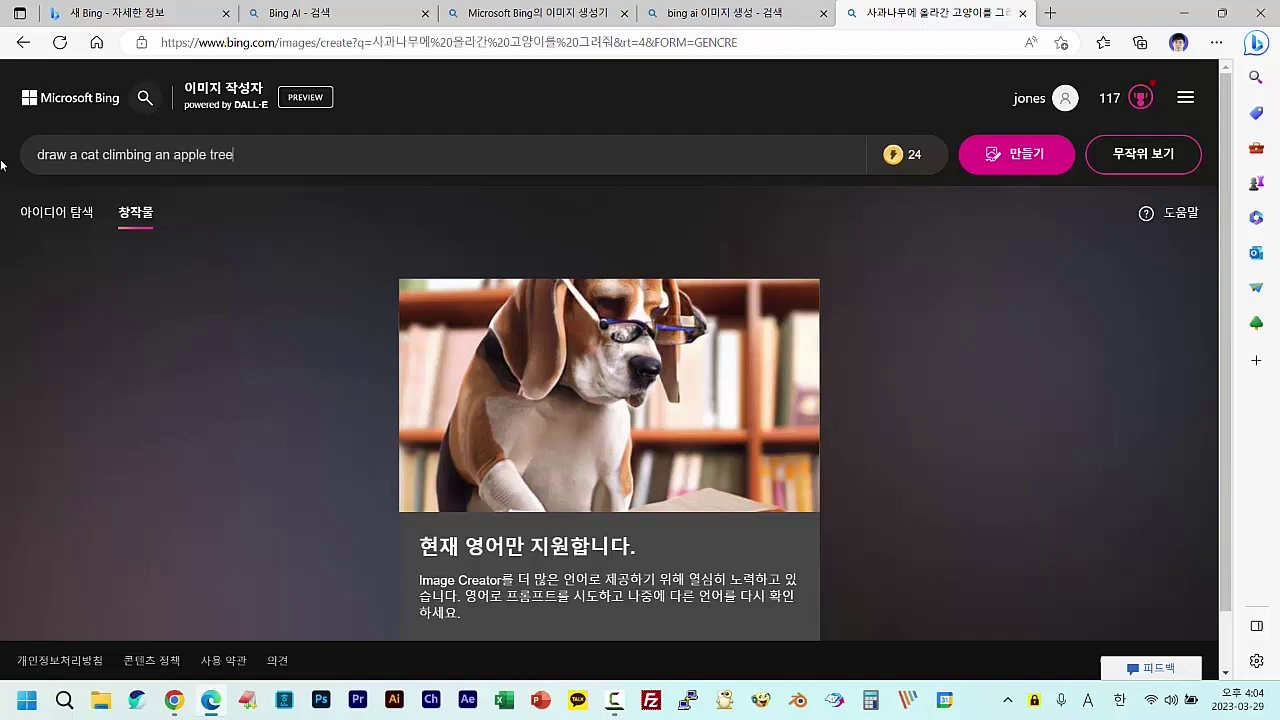
click(1034, 158)
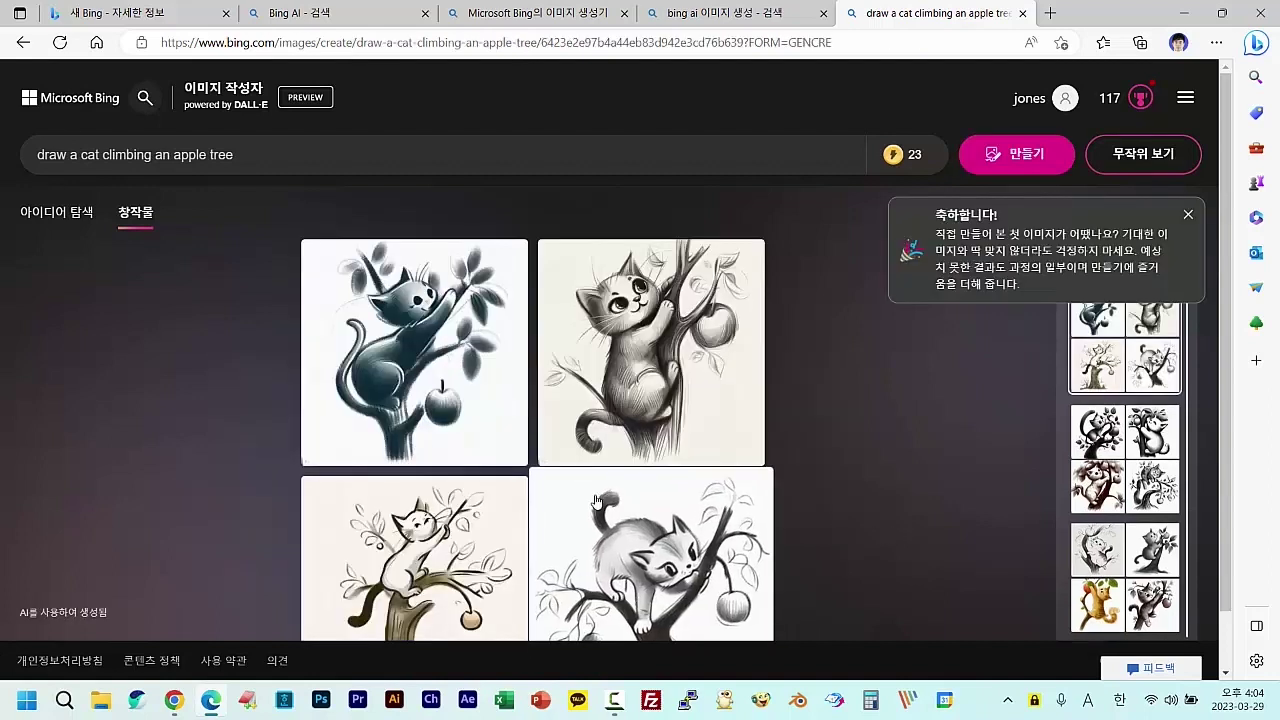
View the generated drawing of the cat leaning down from the branch at full size, then close it.
scroll(595, 500, down, 1)
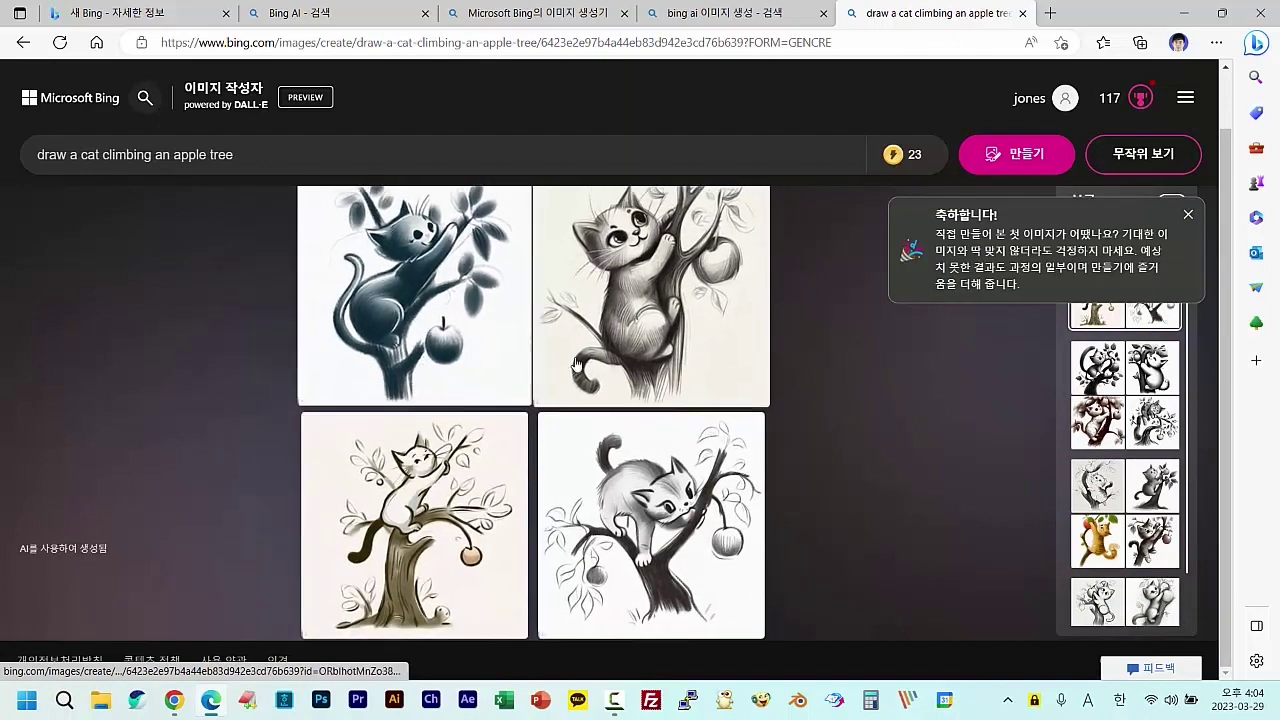
click(652, 518)
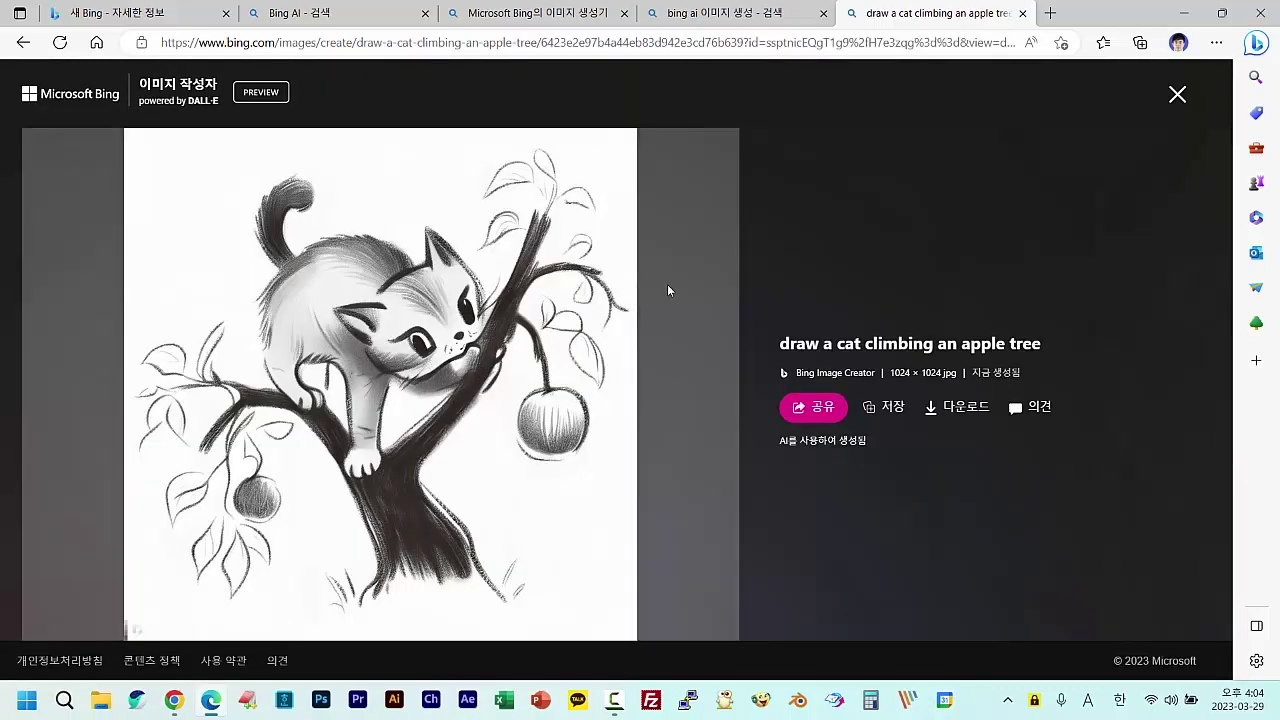
click(1177, 94)
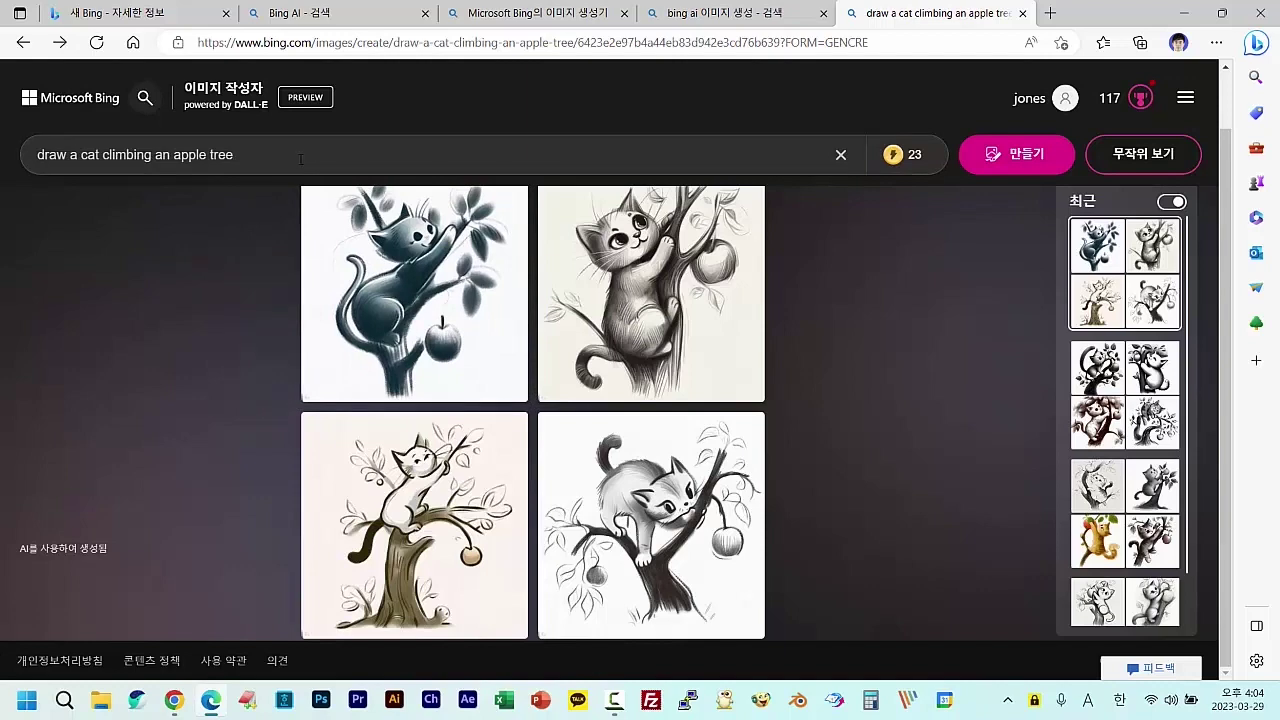
Revisit the Bing search results, open a new tab, then switch to Chrome, maximize its window and open Google Translate.
click(762, 22)
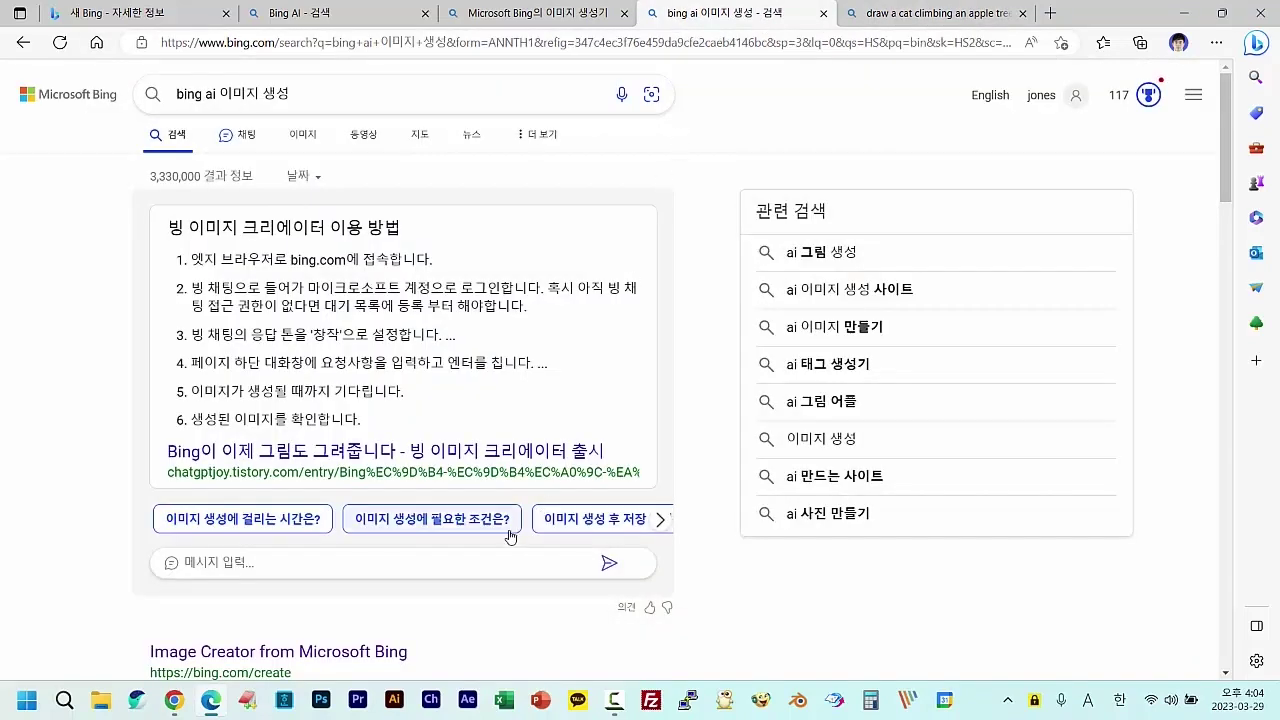
click(1050, 13)
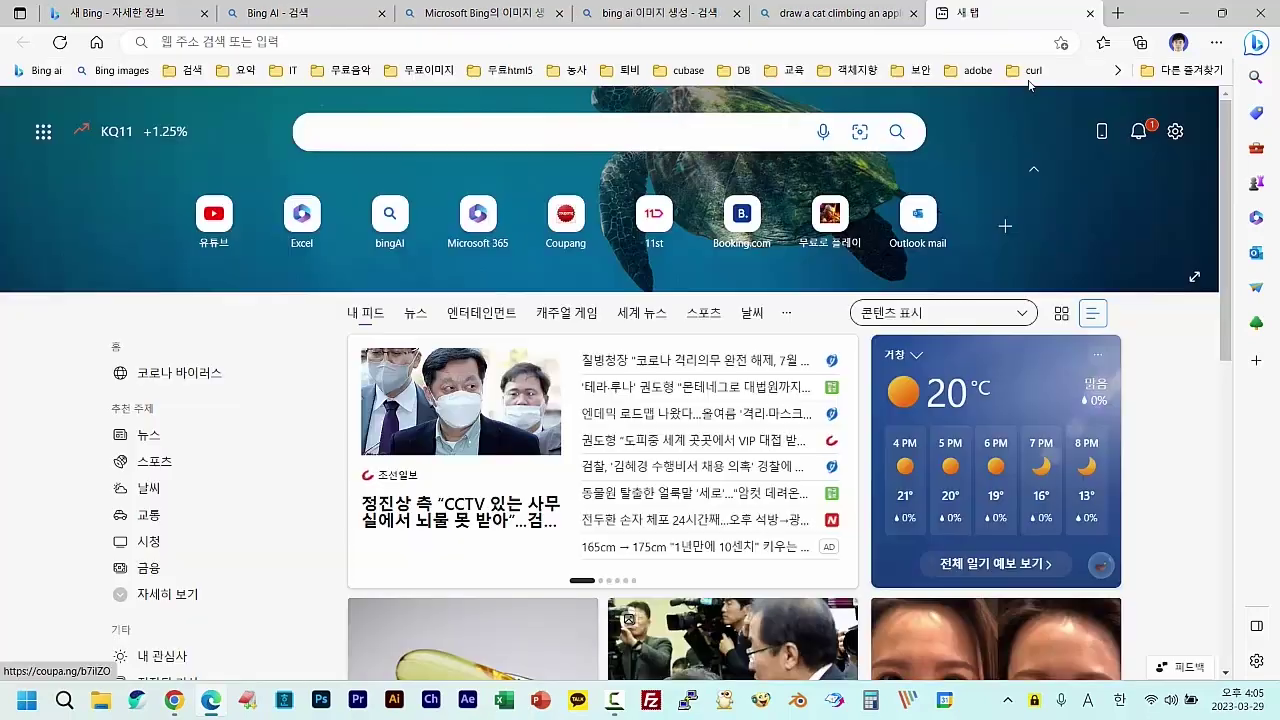
click(174, 703)
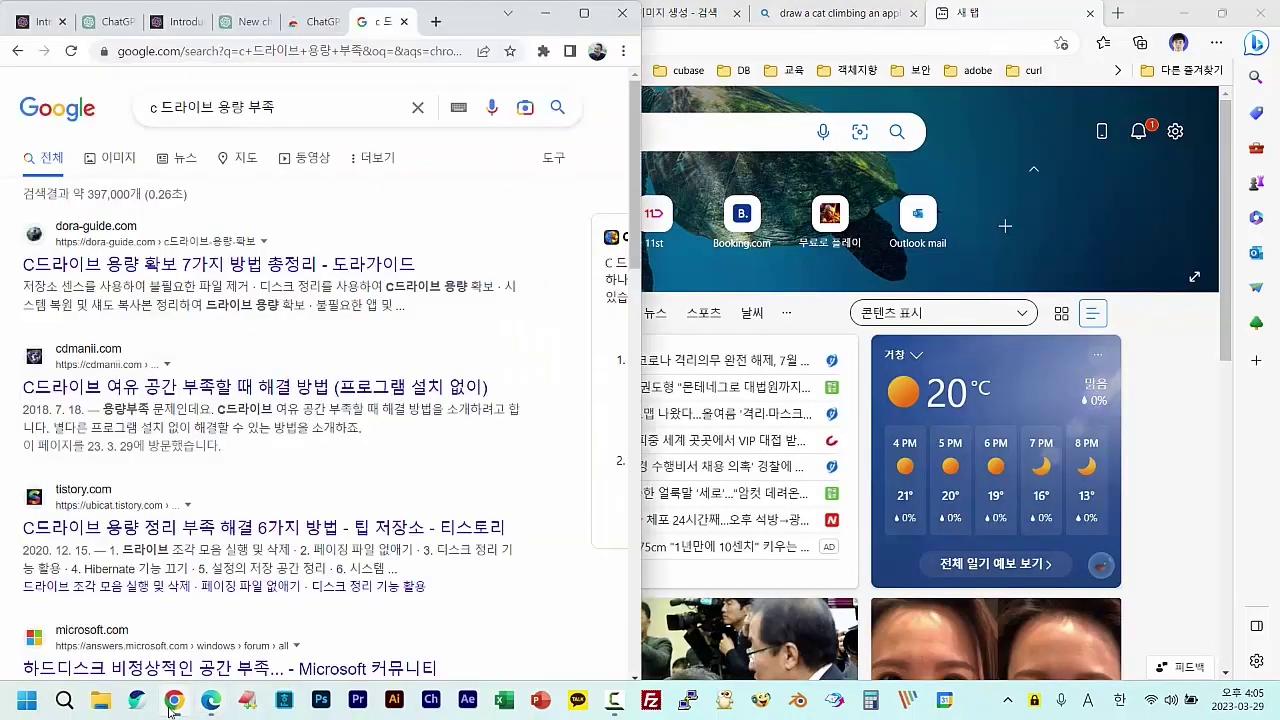
double_click(478, 22)
click(1203, 101)
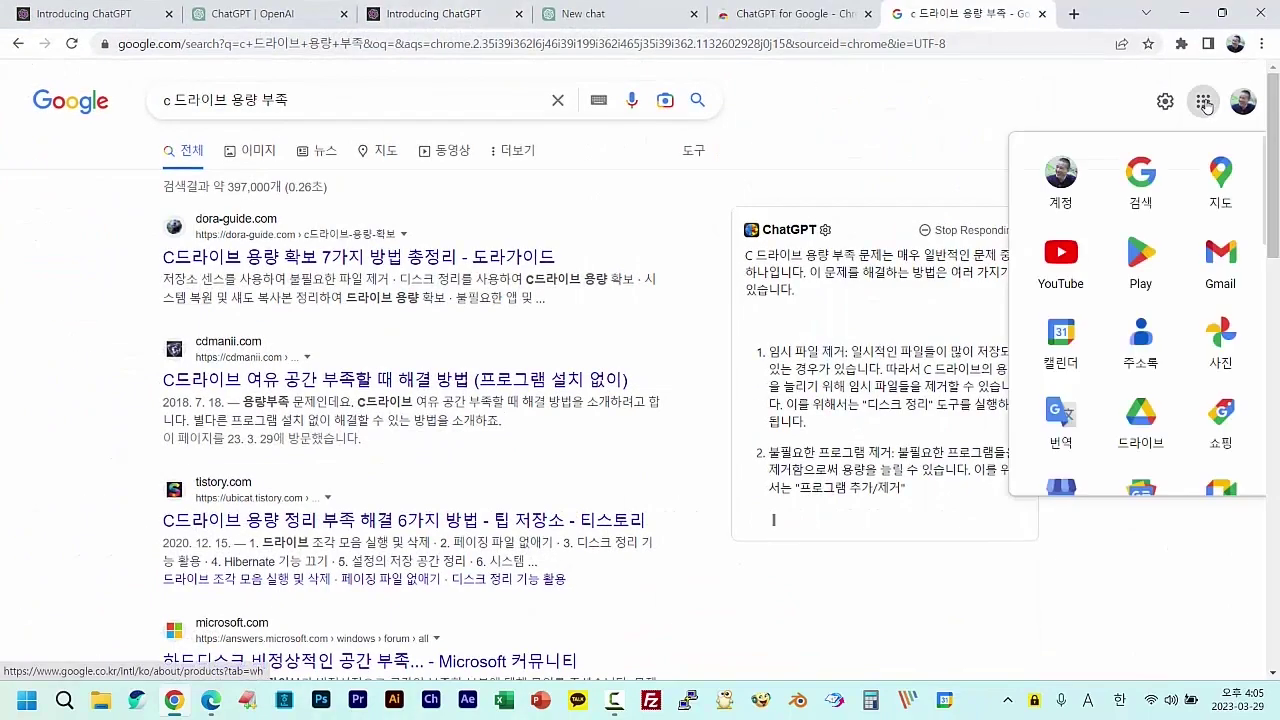
click(1070, 425)
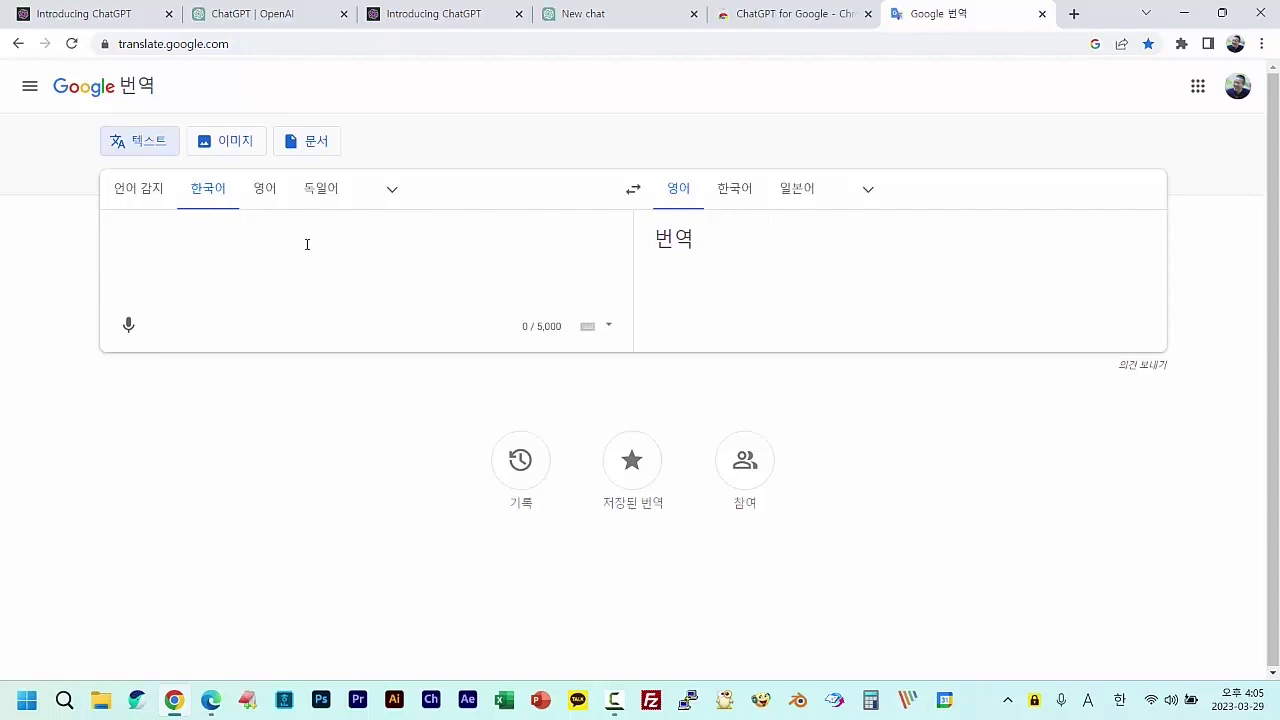
Translate the Korean phrase "달나라를 방문한 우주 비행사" into English.
text(tkfhk)
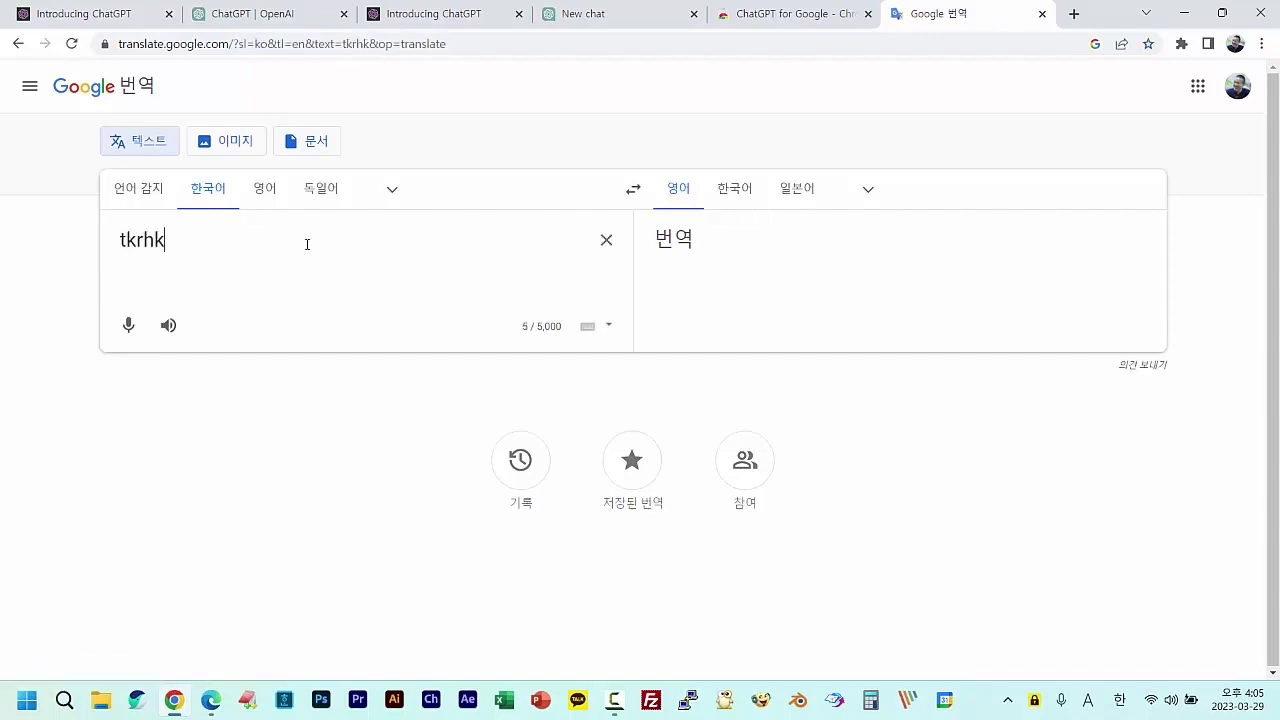
key(BackSpace)
key(BackSpace)
key(BackSpace)
key(BackSpace)
key(BackSpace)
key(Hangul)
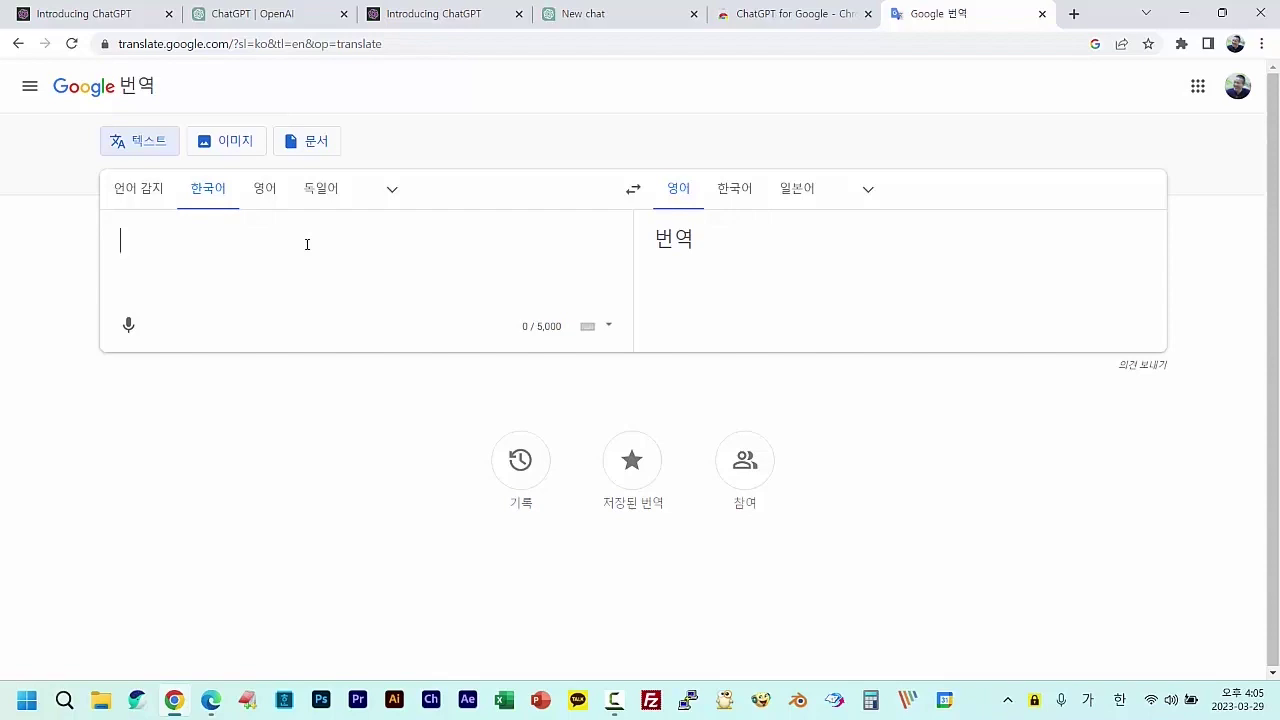
text(달)
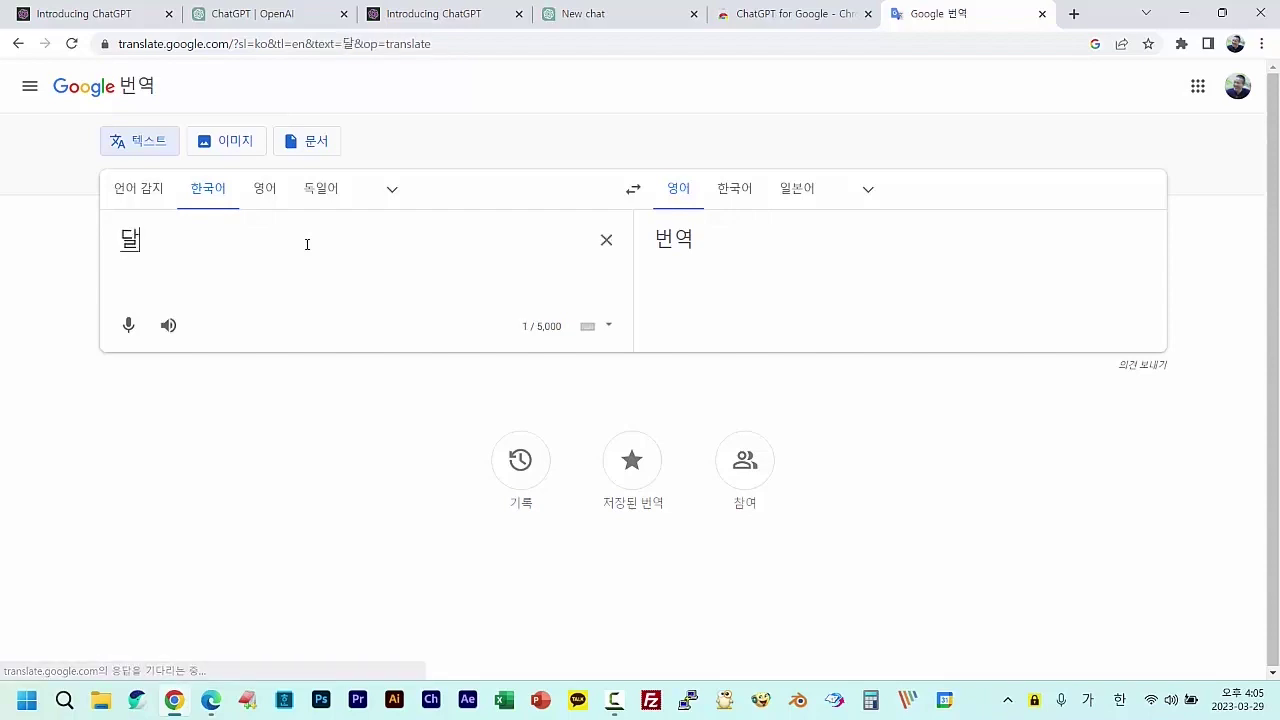
text(내라에 )
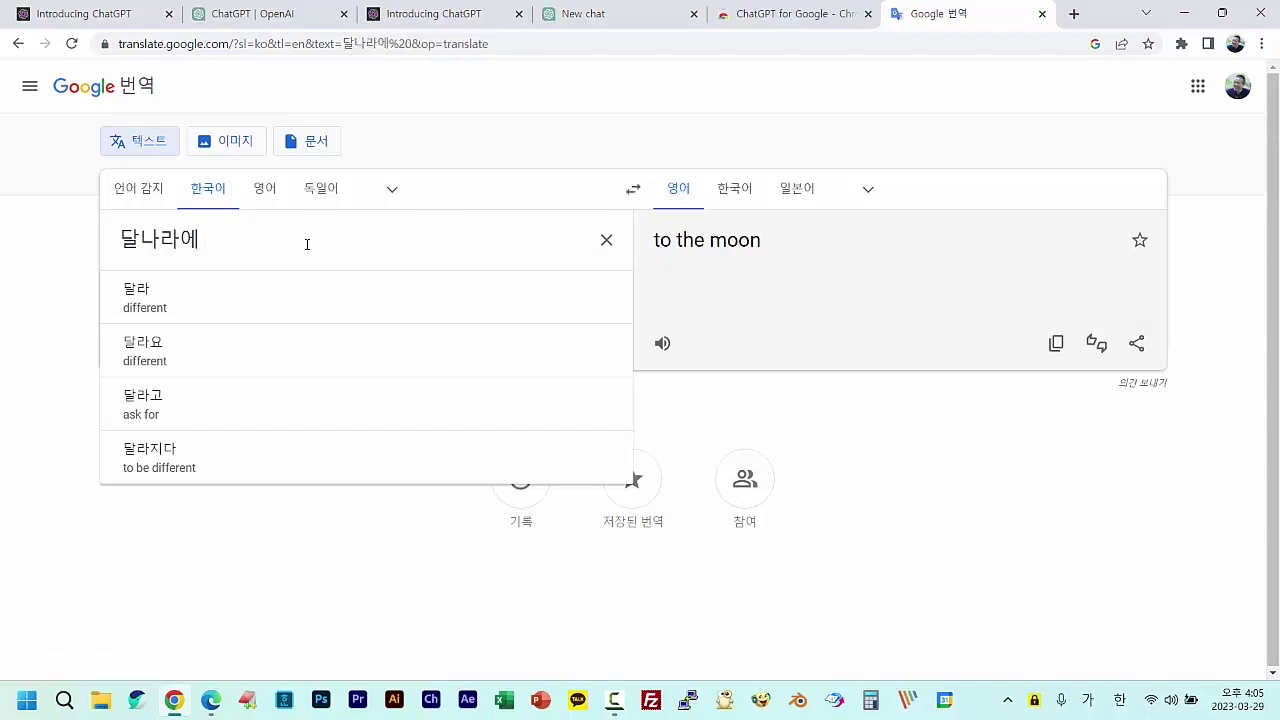
text(바)
key(BackSpace)
key(BackSpace)
key(BackSpace)
key(BackSpace)
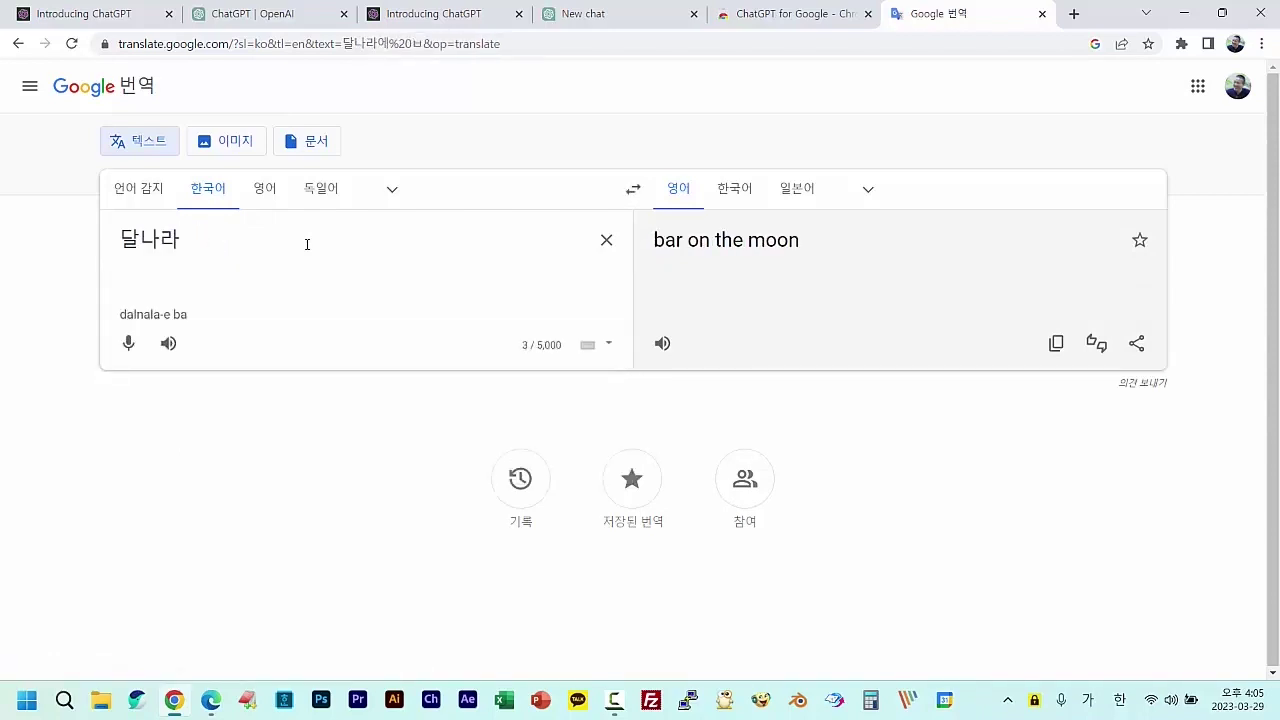
text(를 방문한 )
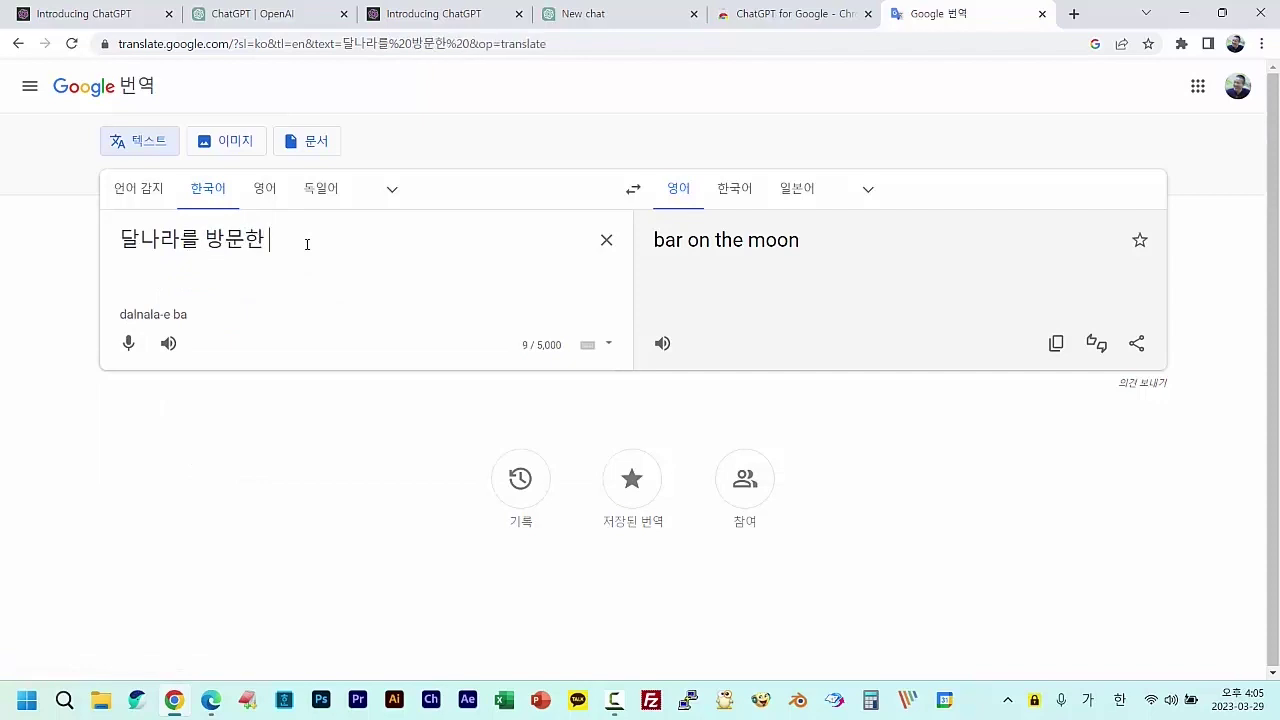
text(우)
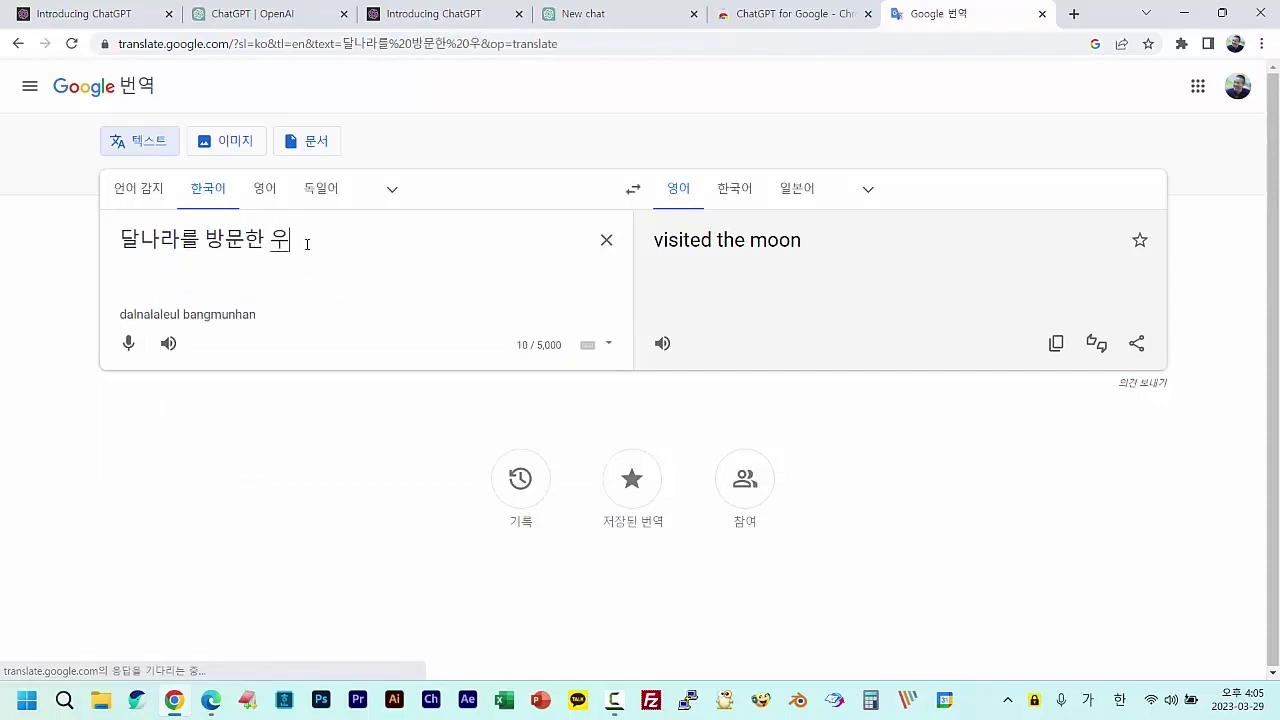
text(주 비해행사)
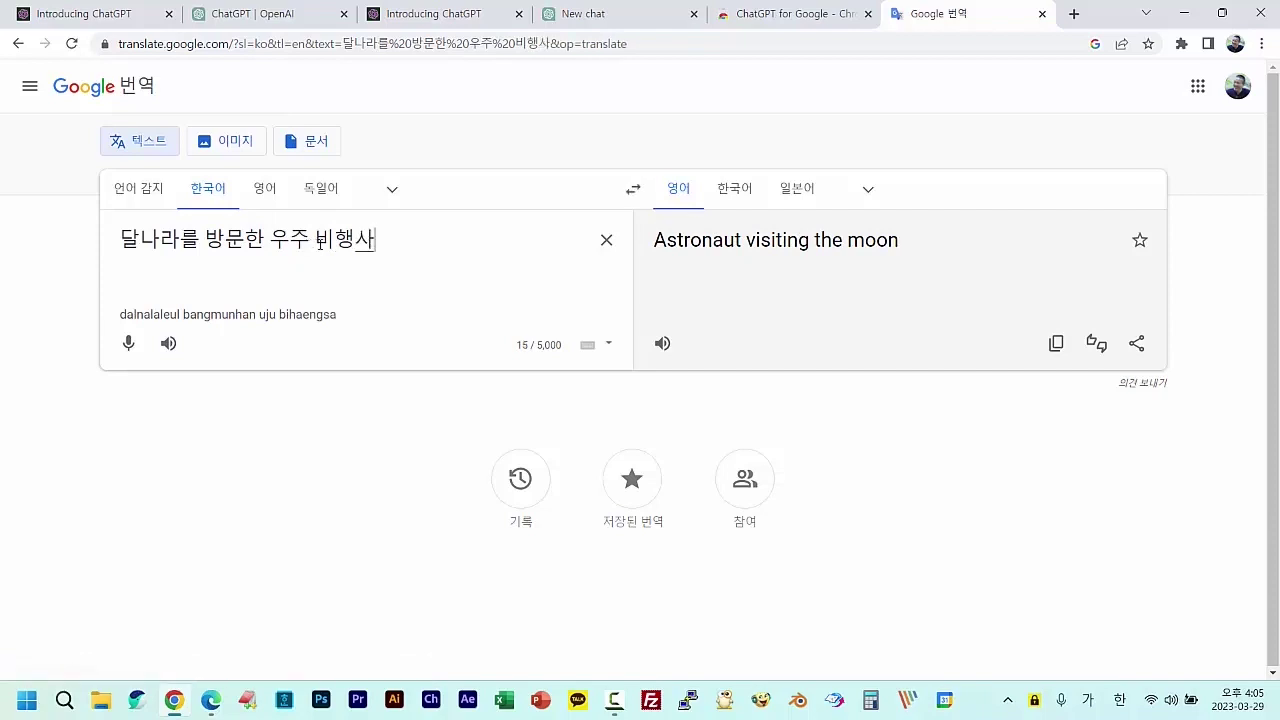
Copy the English translation "Astronaut visiting the moon" and switch back to the Image Creator page in Edge.
drag(930, 245, 654, 250)
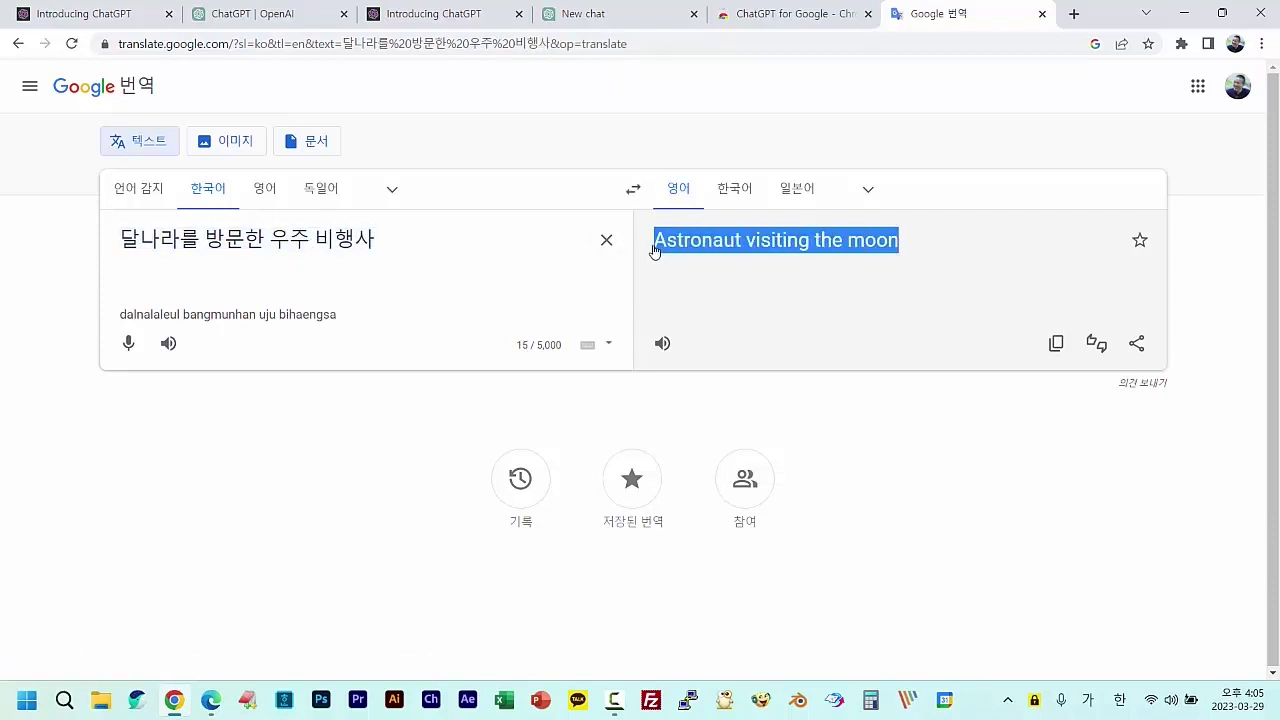
right_click(744, 244)
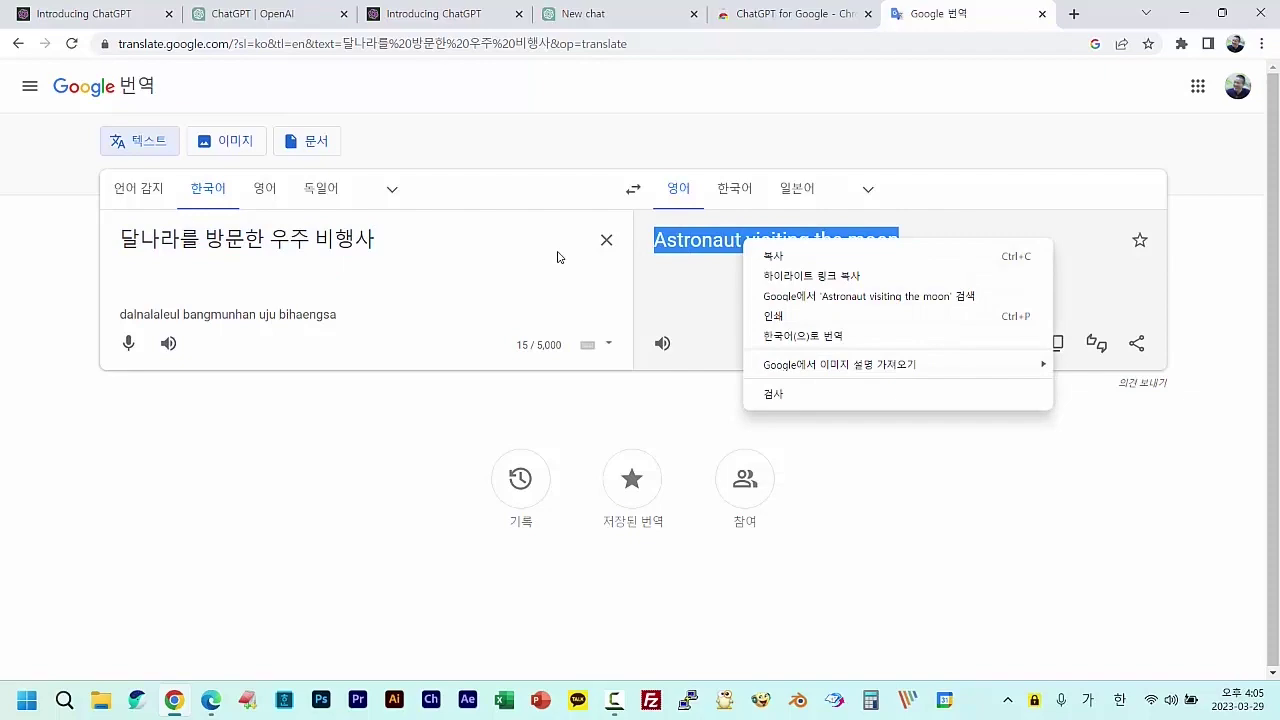
click(748, 260)
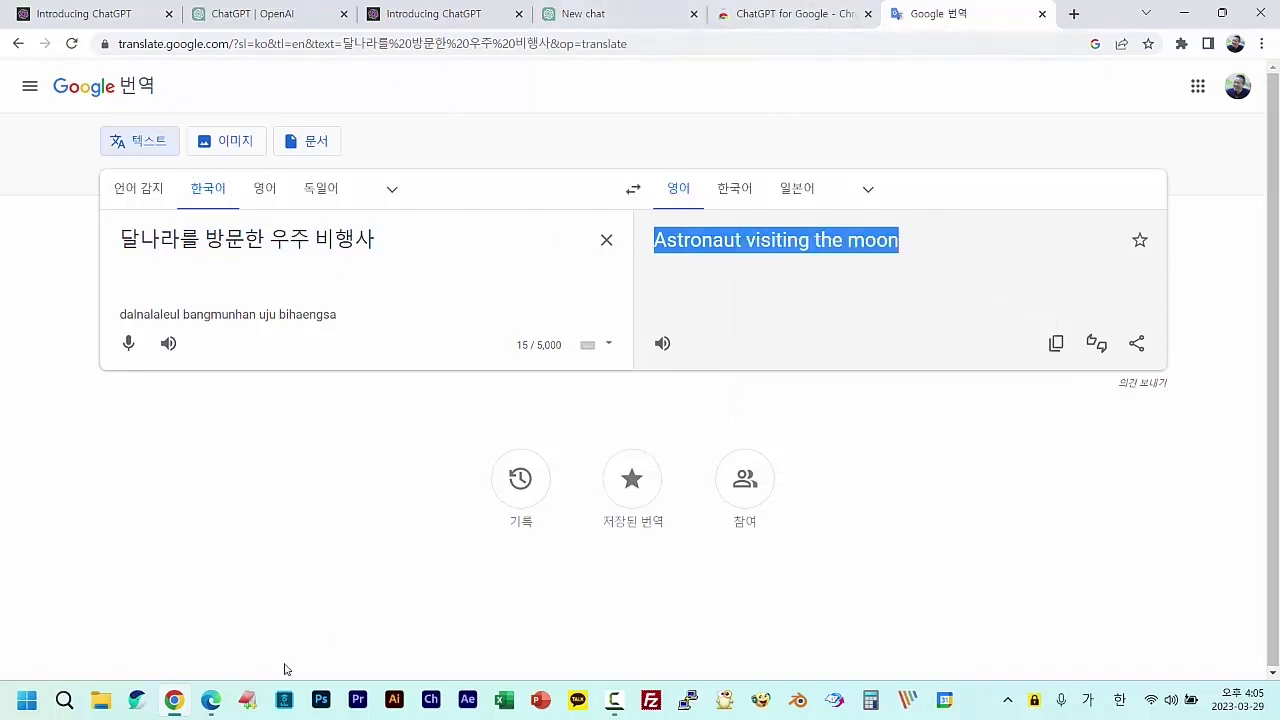
click(212, 700)
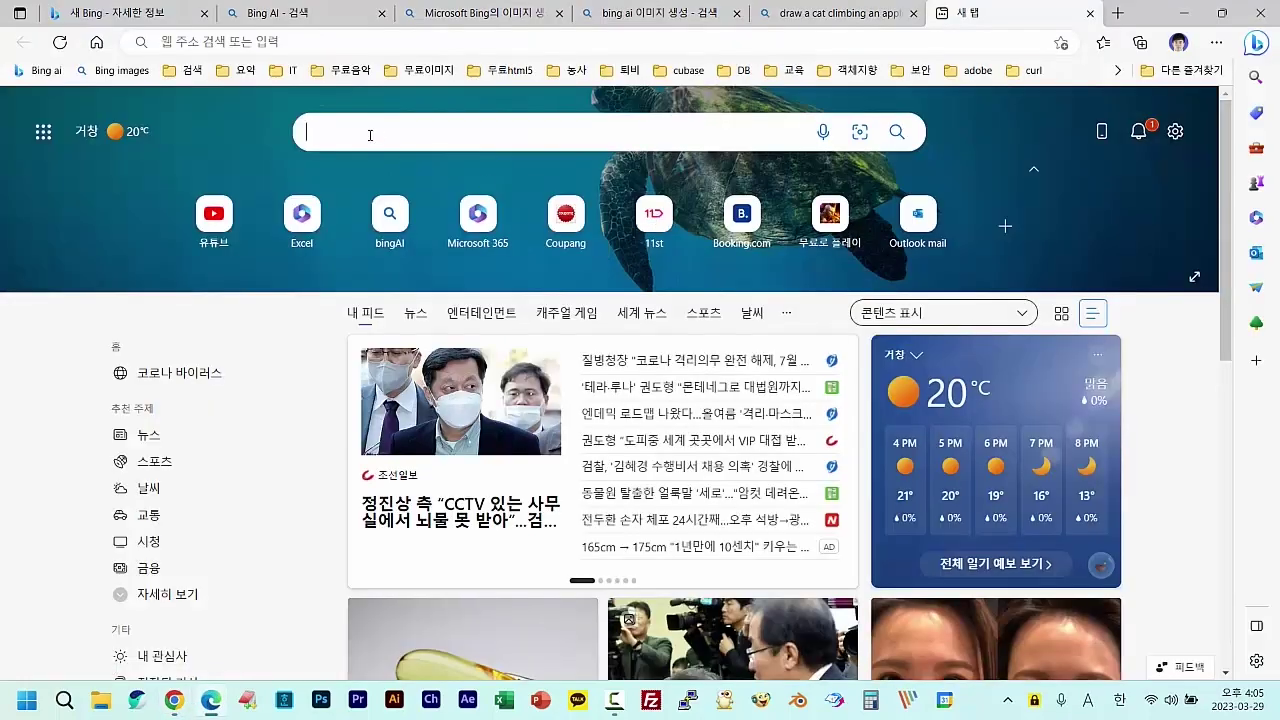
click(830, 13)
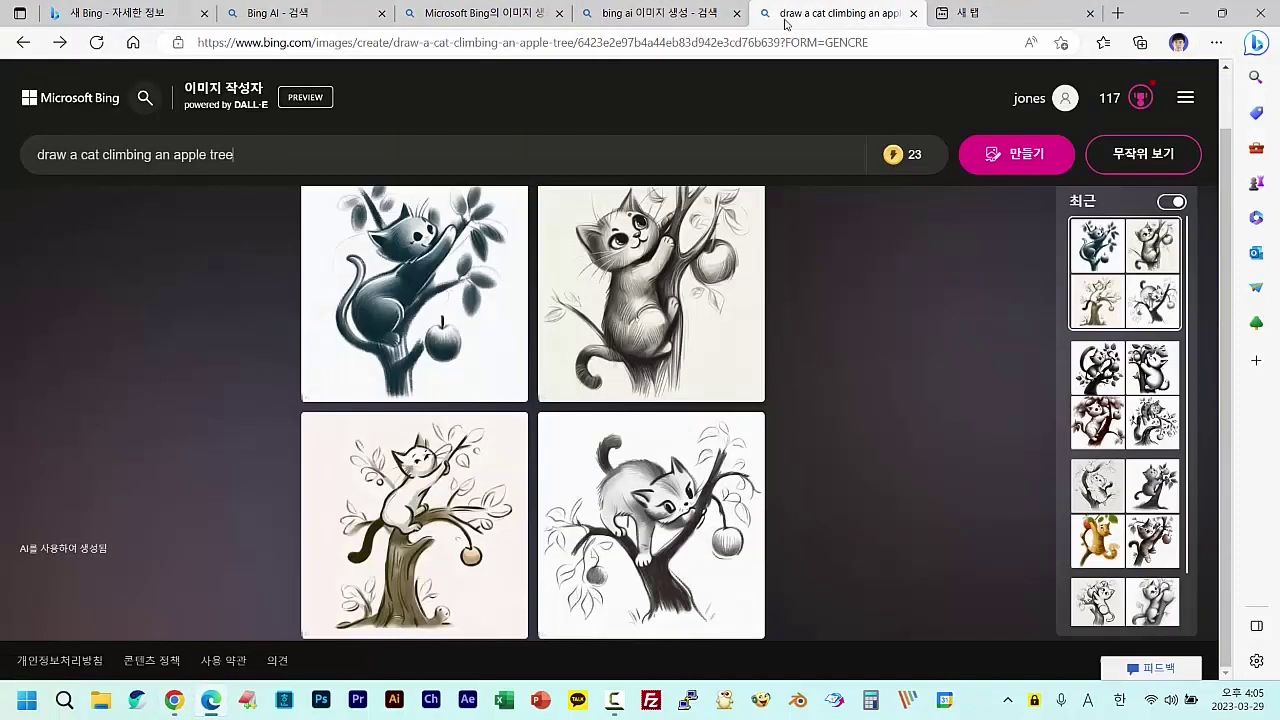
Replace the Image Creator prompt with the copied "Astronaut visiting the moon" and generate the images.
click(306, 165)
drag(263, 162, 2, 174)
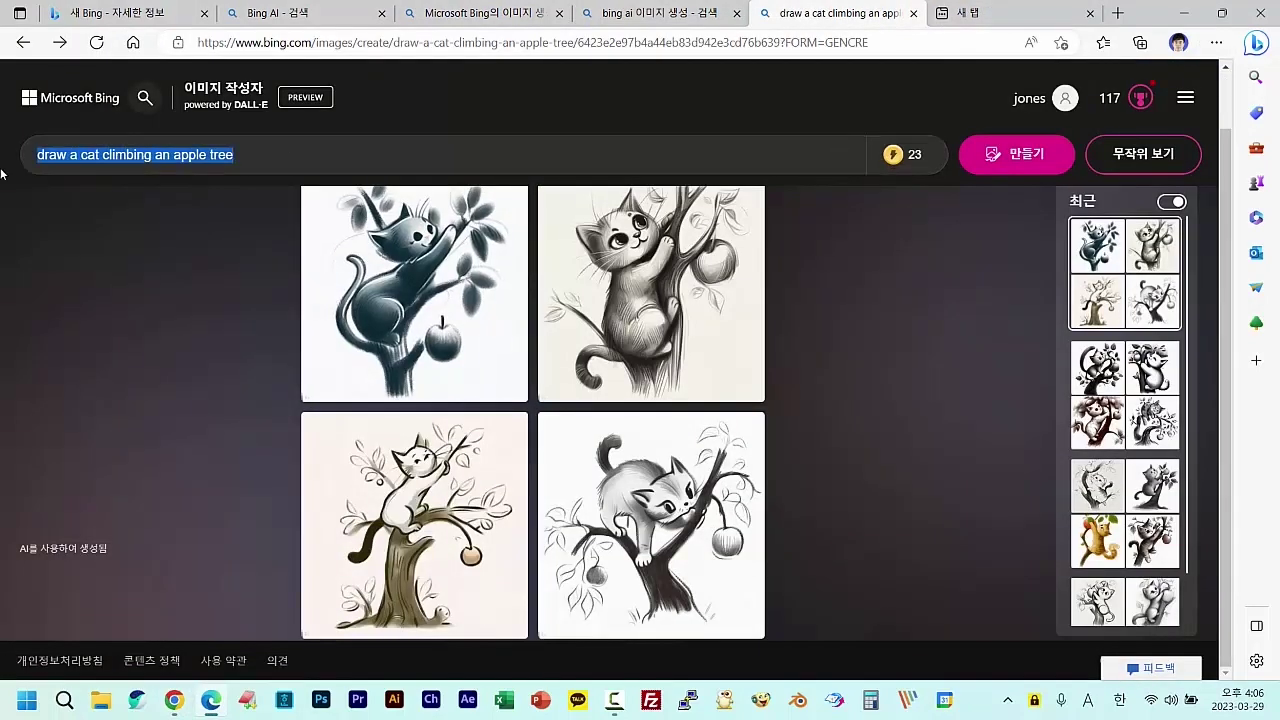
key(ctrl+v)
click(1010, 155)
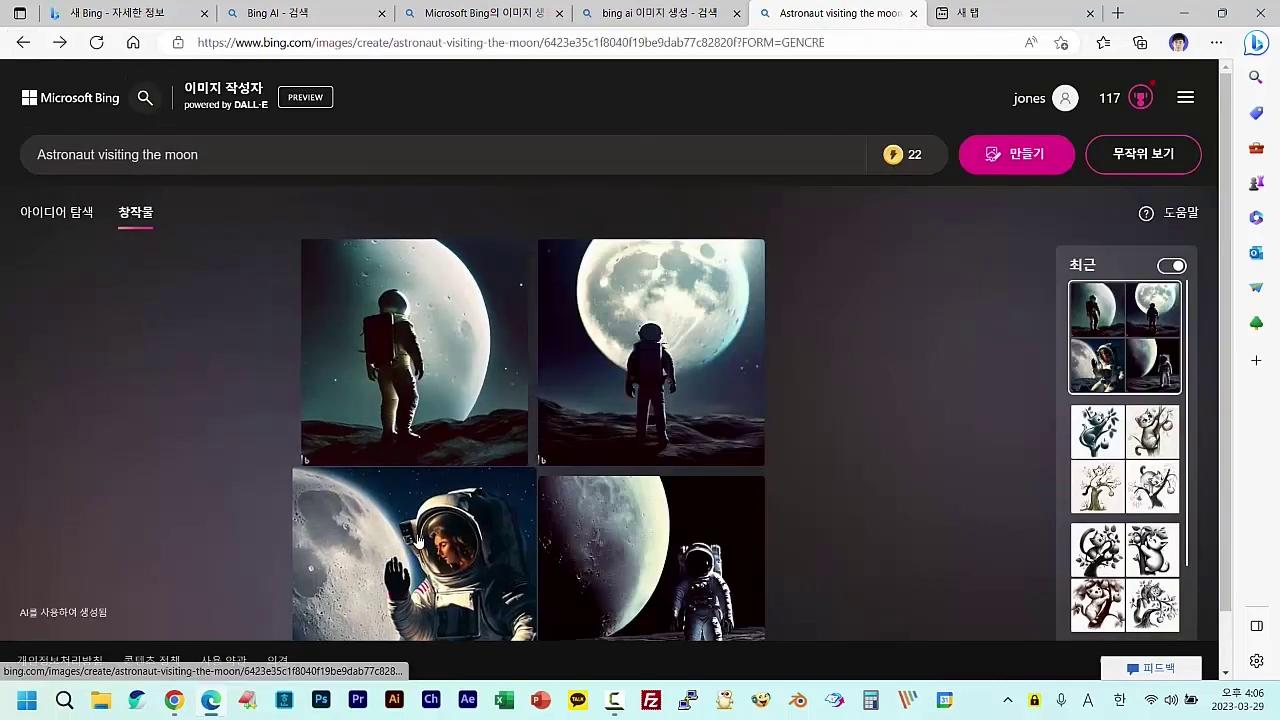
View the generated image of the astronaut with a raised hand at full size, then close its browser tab.
click(424, 537)
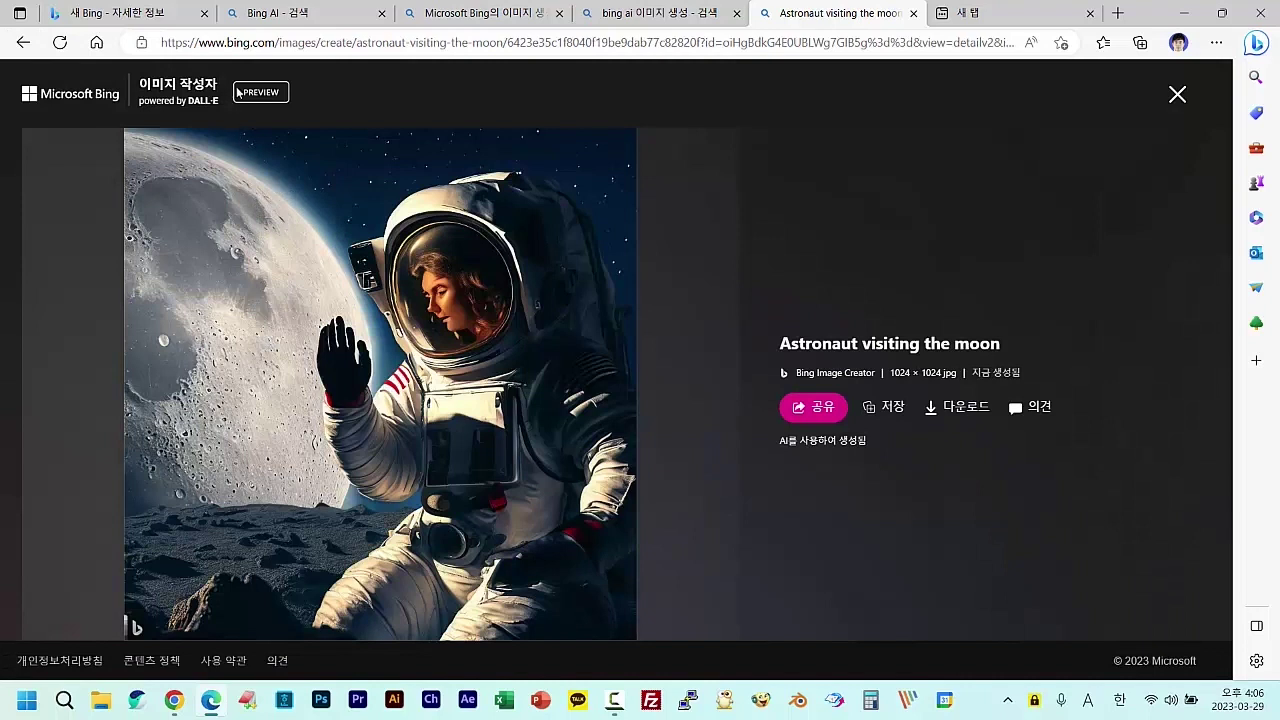
click(913, 14)
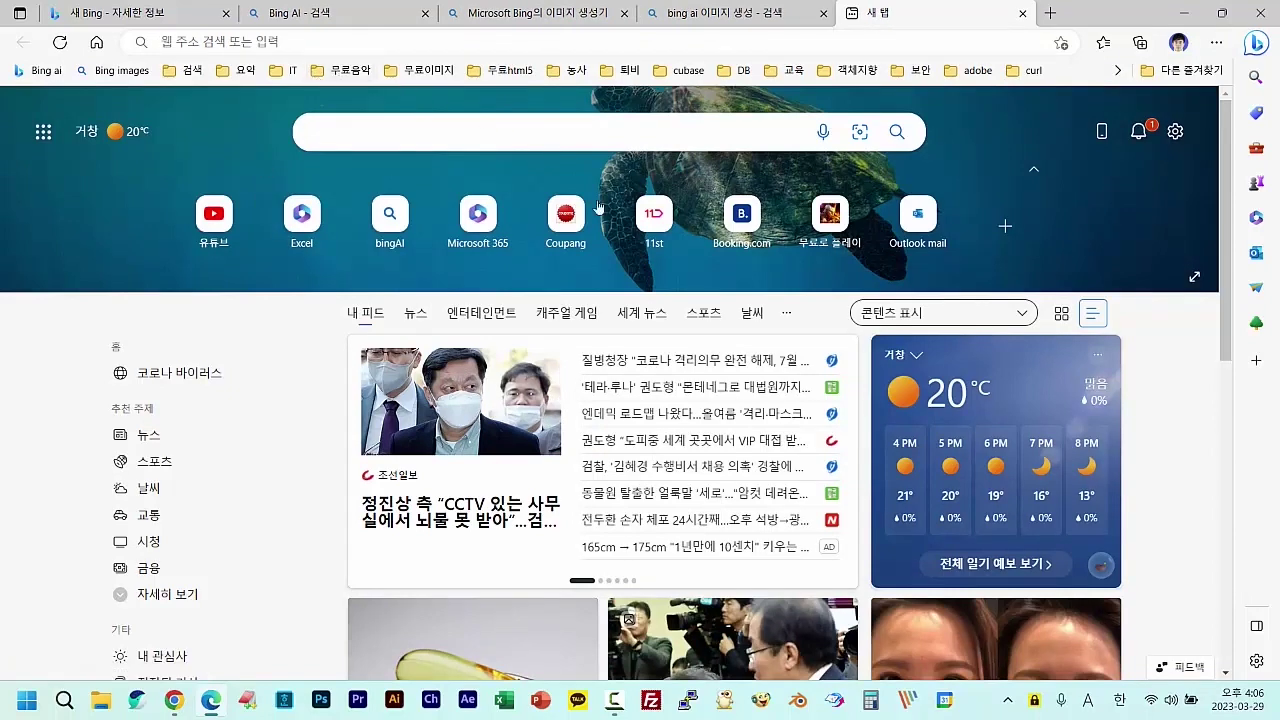
Return to the Image Creator home page, examine the sample images and prompts in its idea gallery, and briefly revisit the Bing chat page.
click(727, 12)
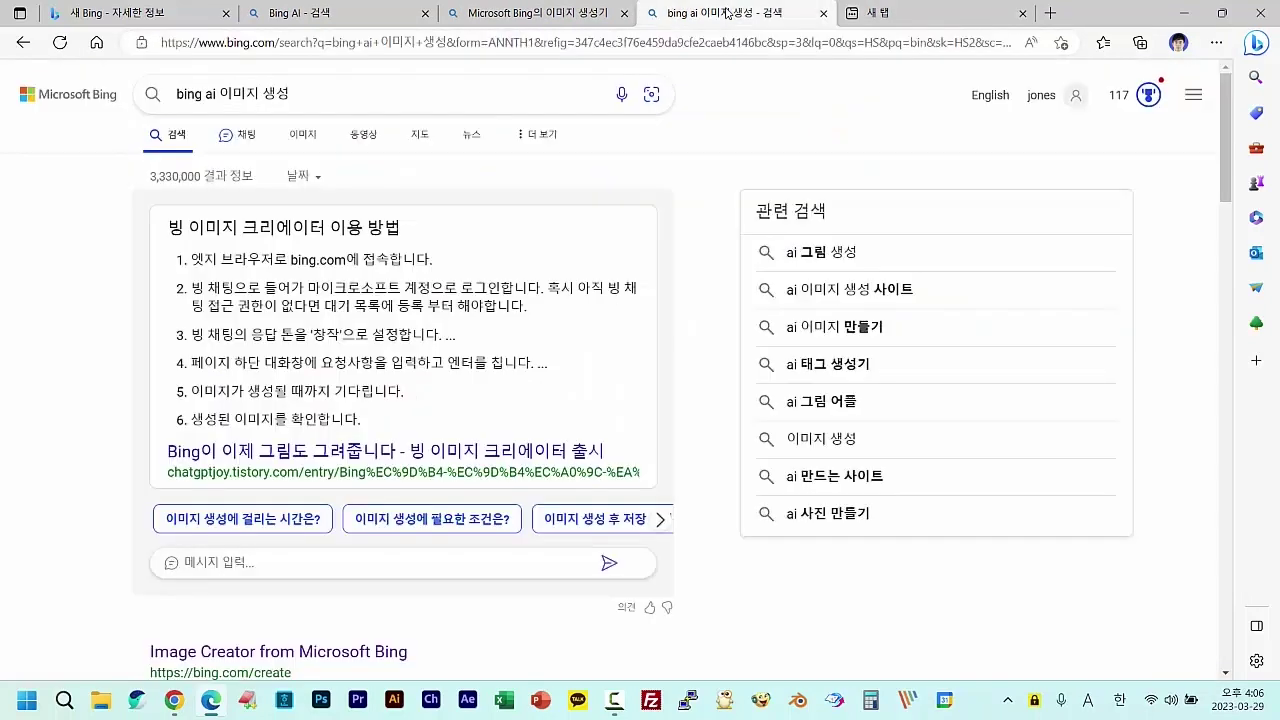
click(572, 14)
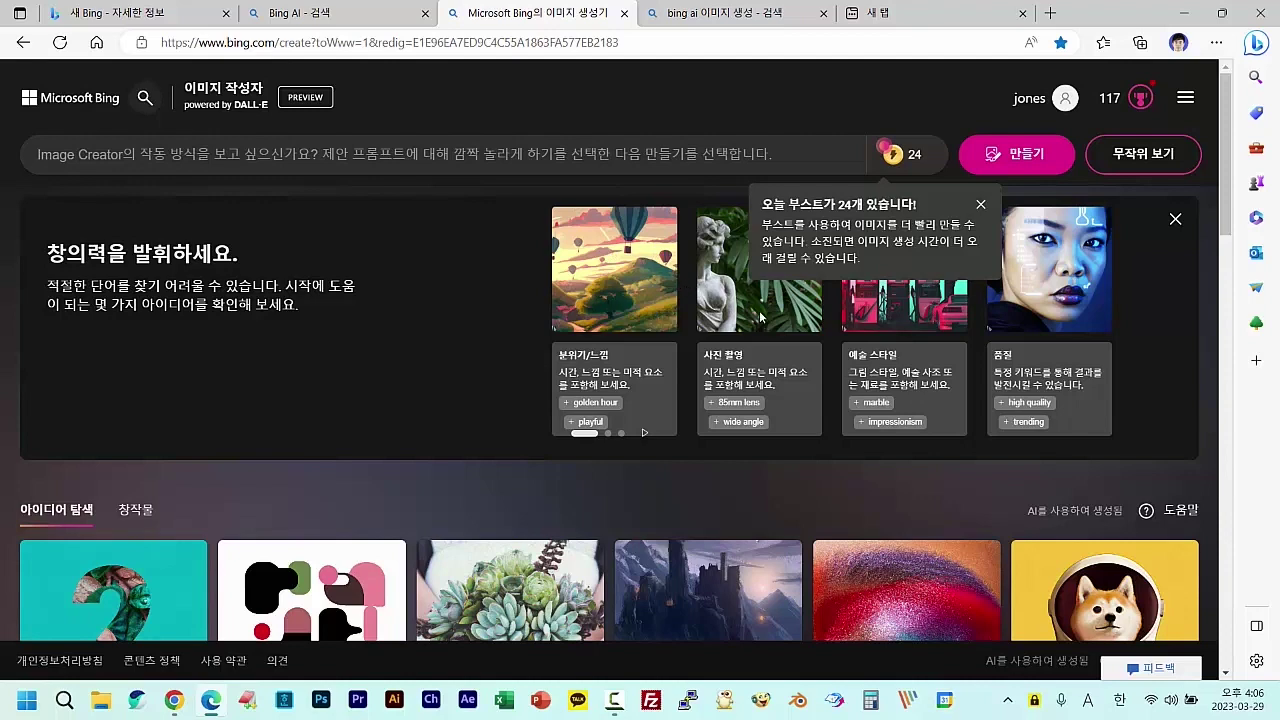
scroll(759, 318, down, 3)
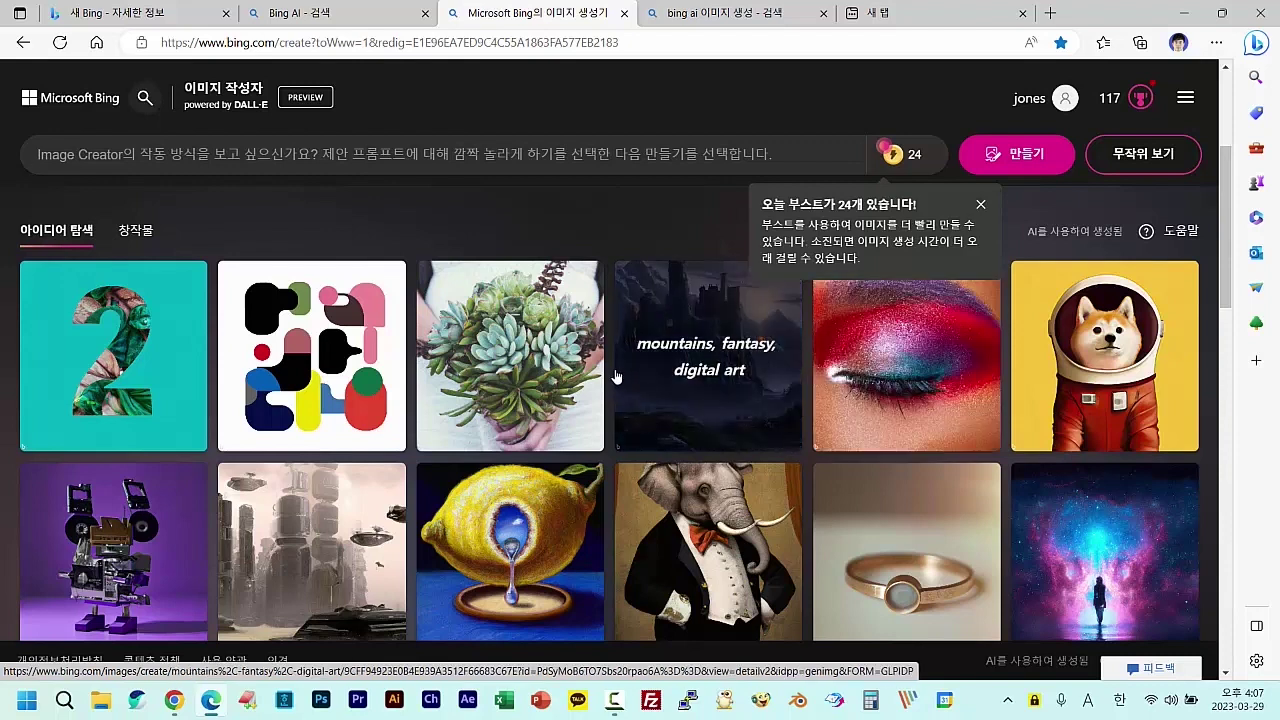
scroll(617, 375, down, 1)
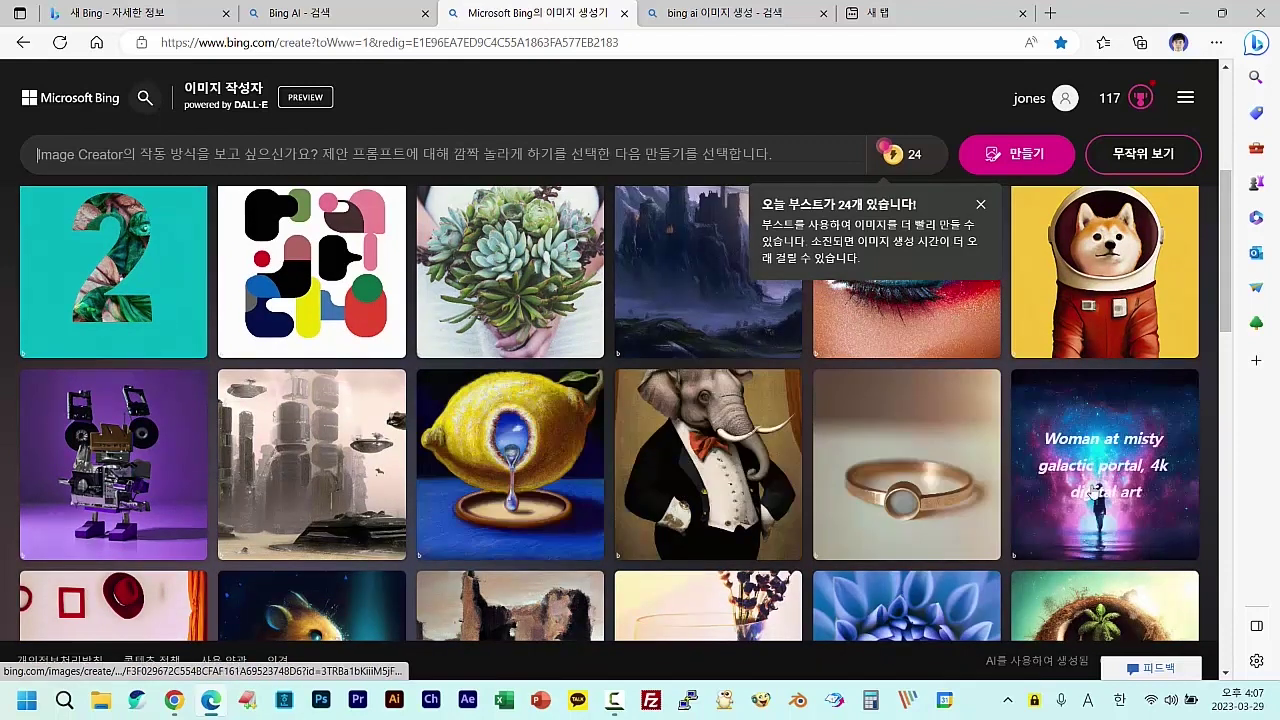
scroll(1183, 494, down, 1)
scroll(1183, 494, down, 1)
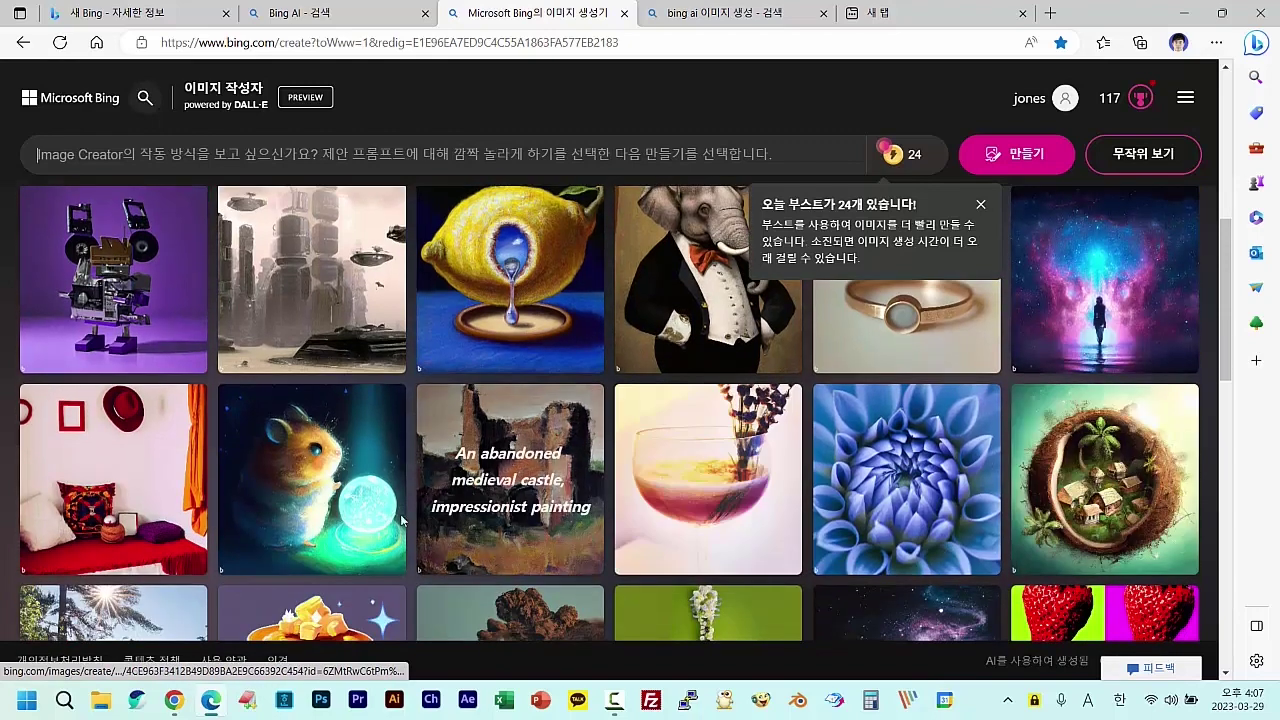
scroll(150, 540, down, 1)
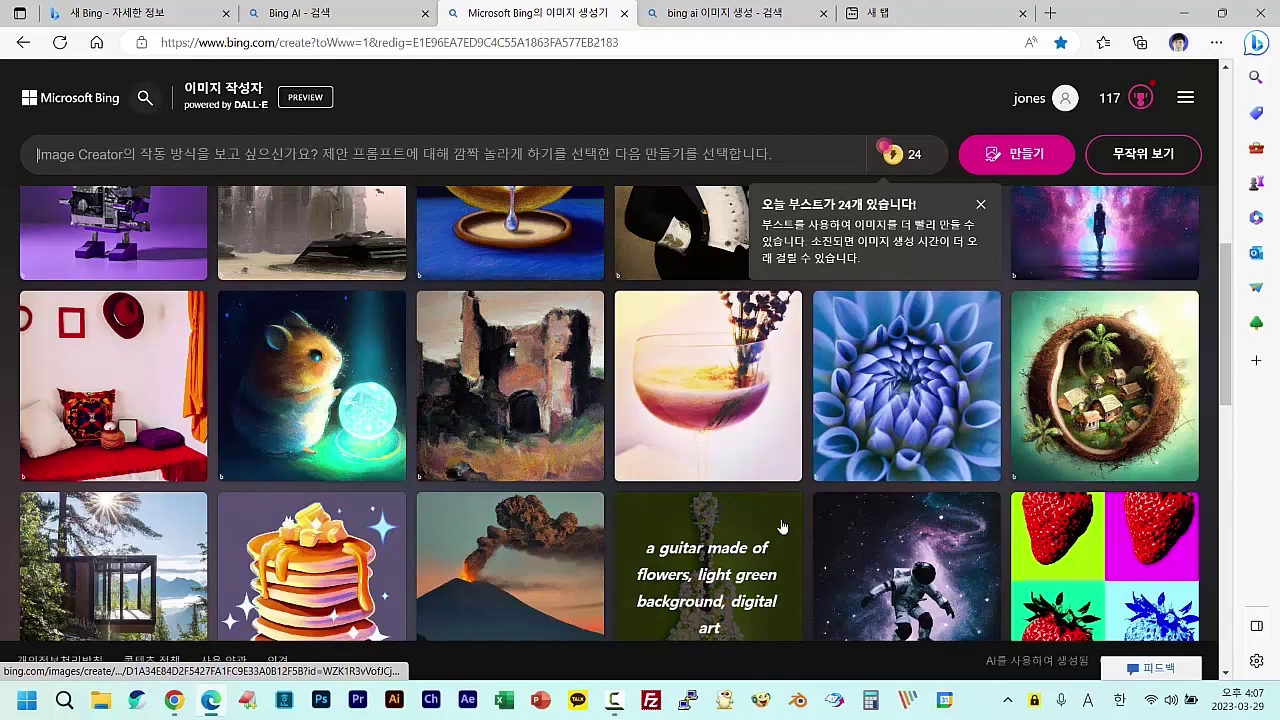
scroll(801, 533, down, 1)
scroll(886, 531, up, 2)
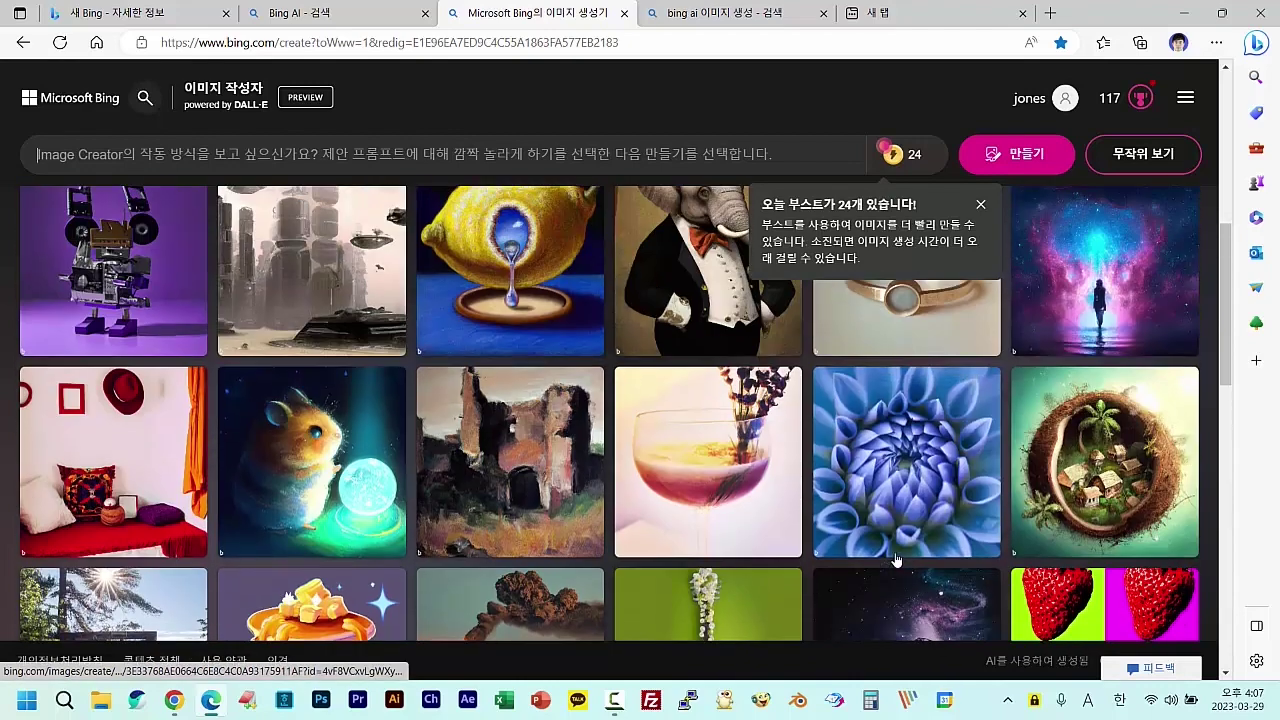
scroll(896, 561, up, 2)
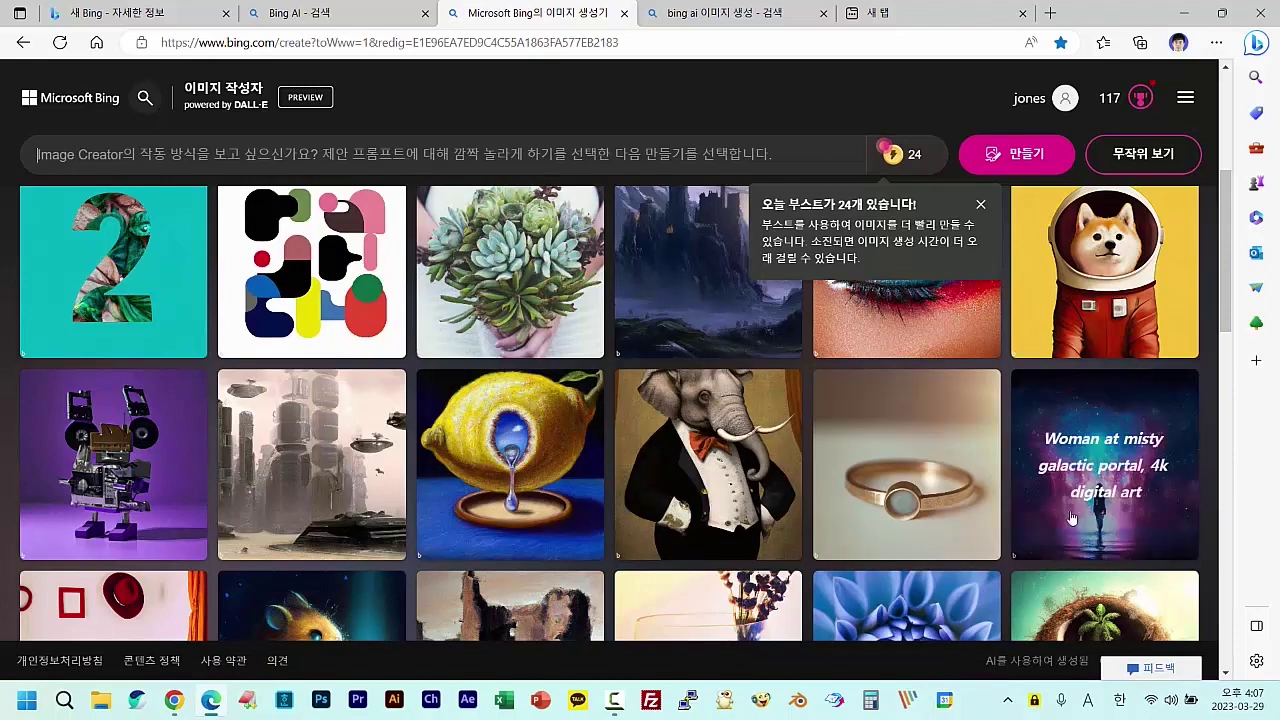
scroll(240, 510, down, 3)
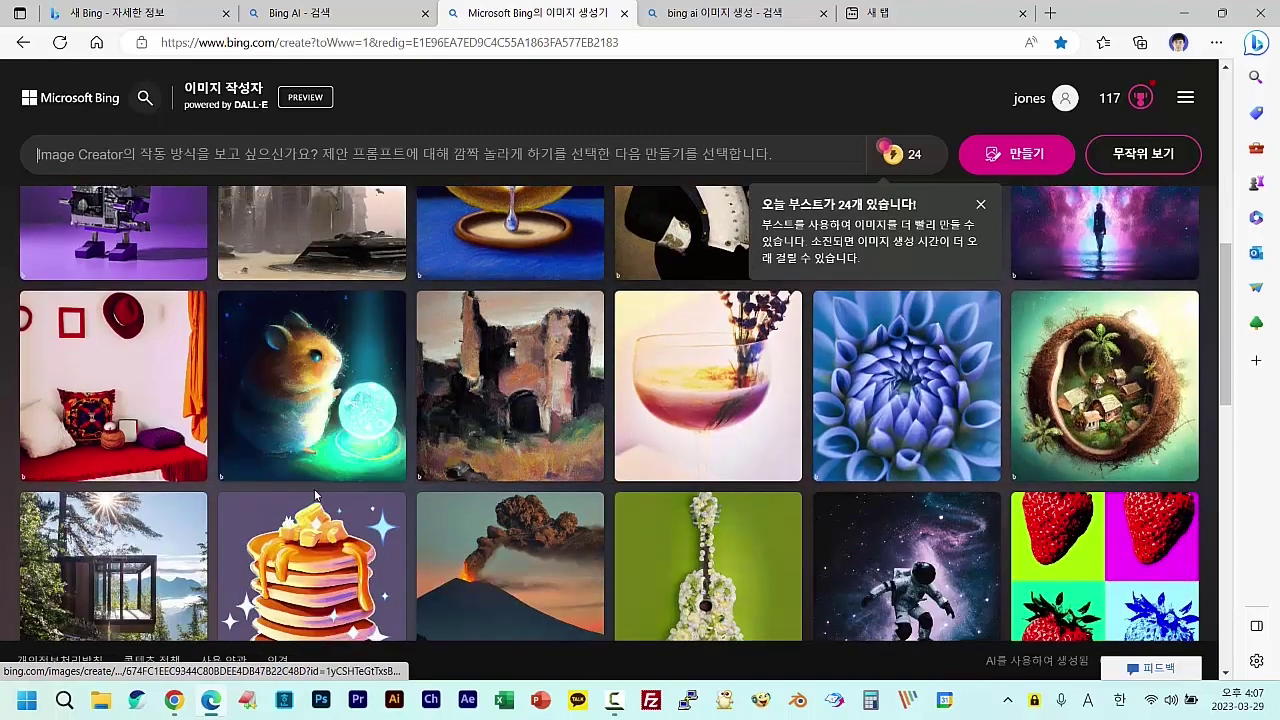
scroll(285, 540, up, 2)
click(370, 14)
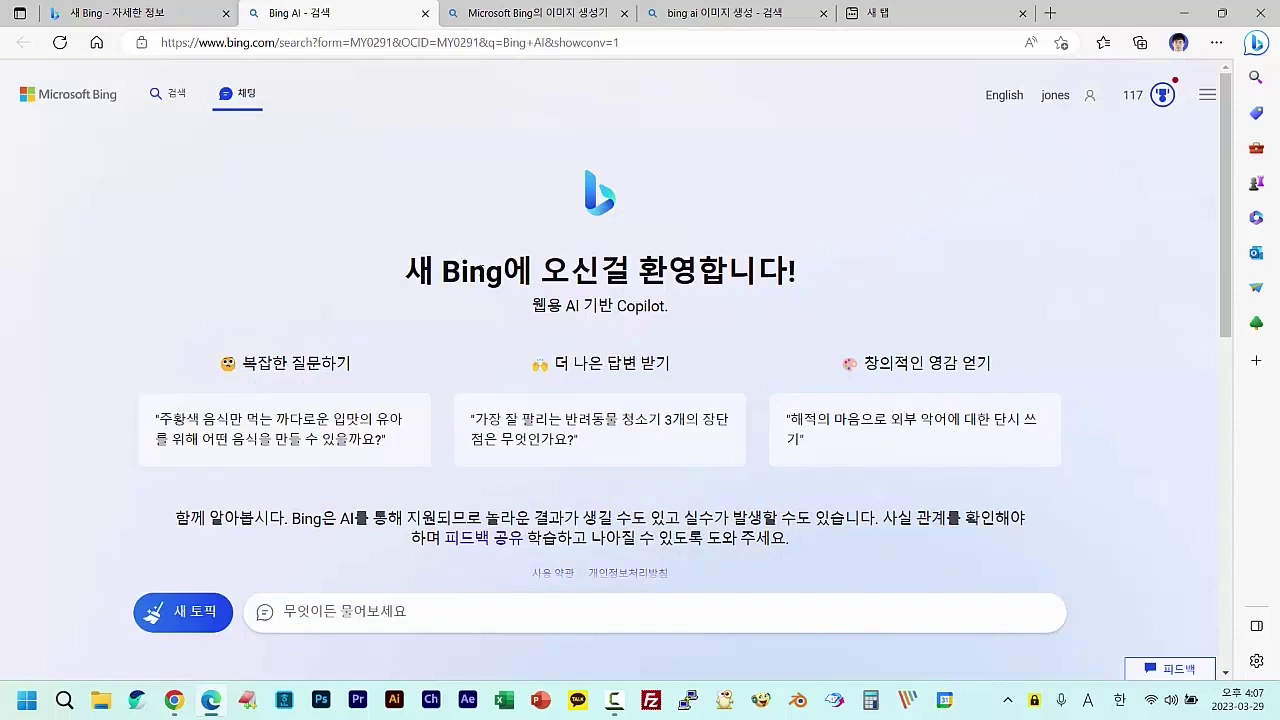
click(554, 20)
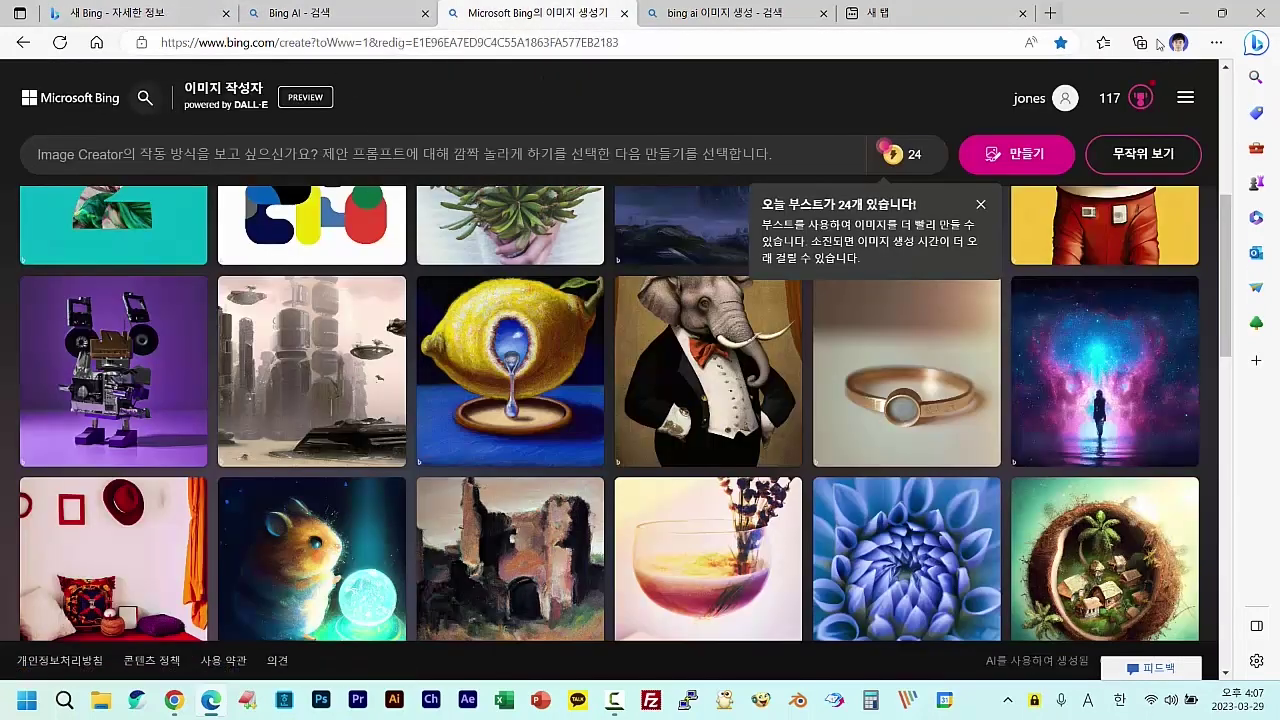
Restore the Edge and Chrome windows to their side-by-side sizes, with OpenAI's "Introducing ChatGPT" page shown in Chrome.
click(1221, 13)
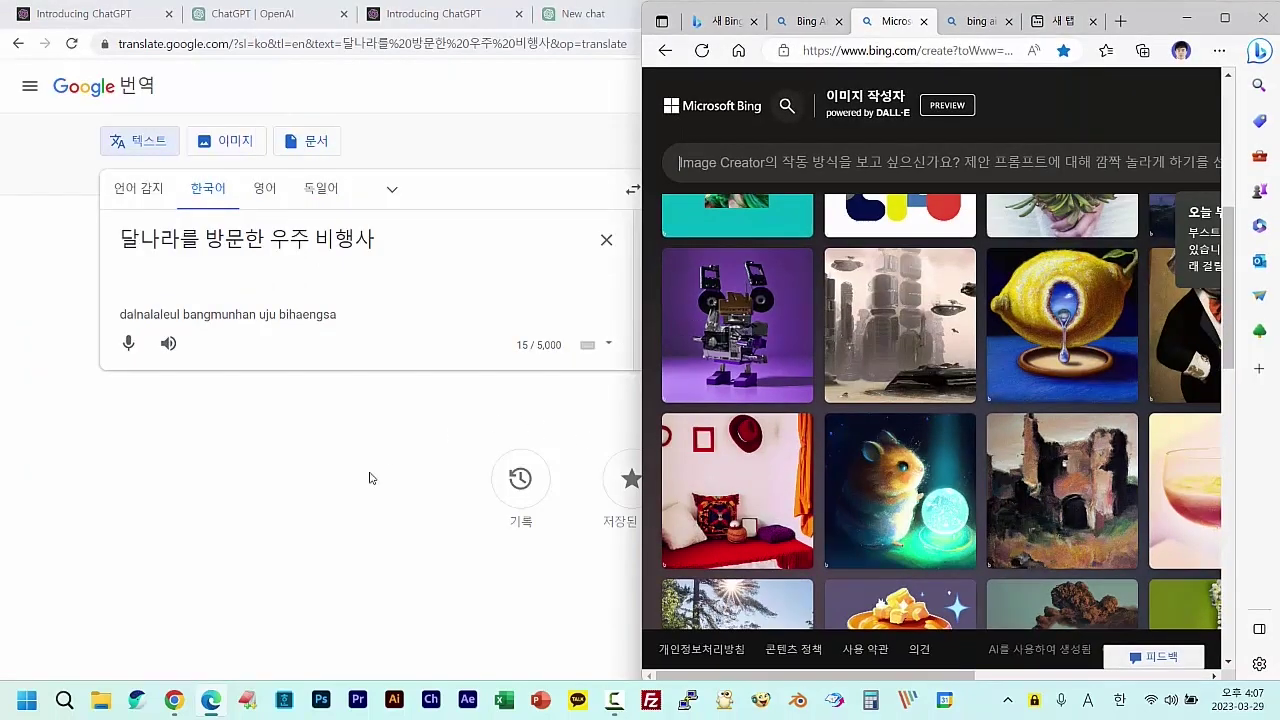
click(430, 20)
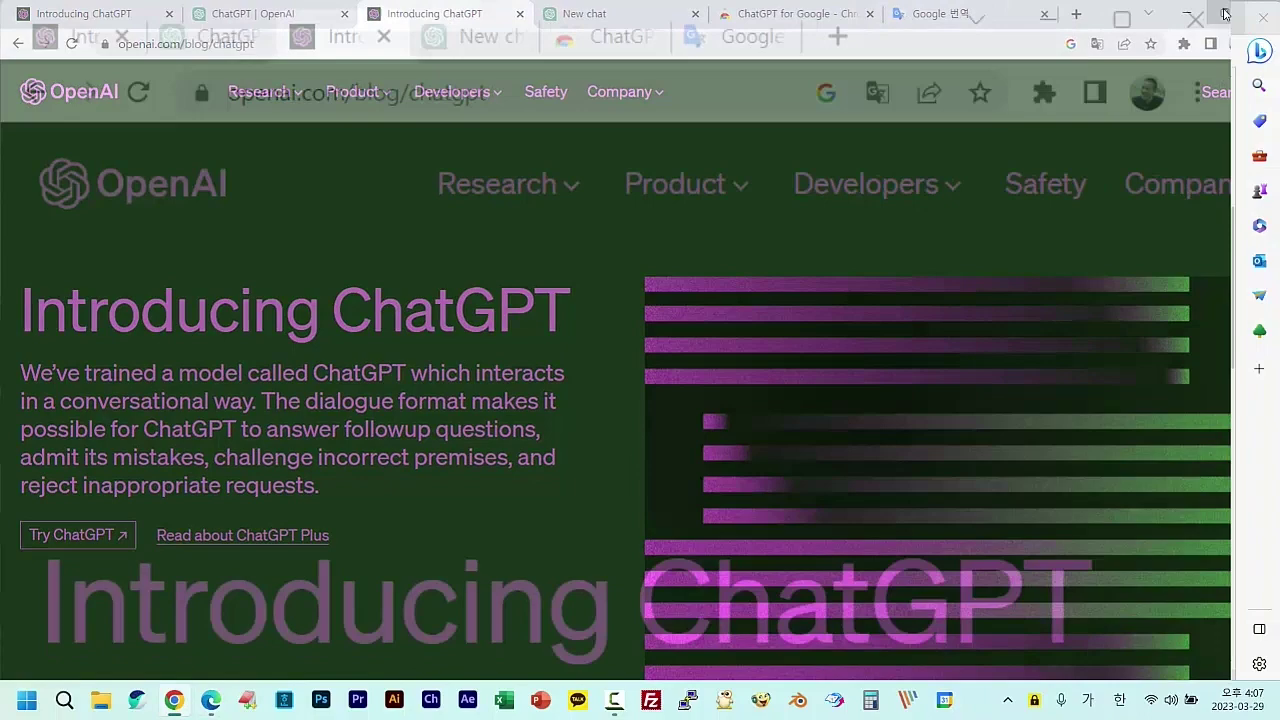
click(1222, 13)
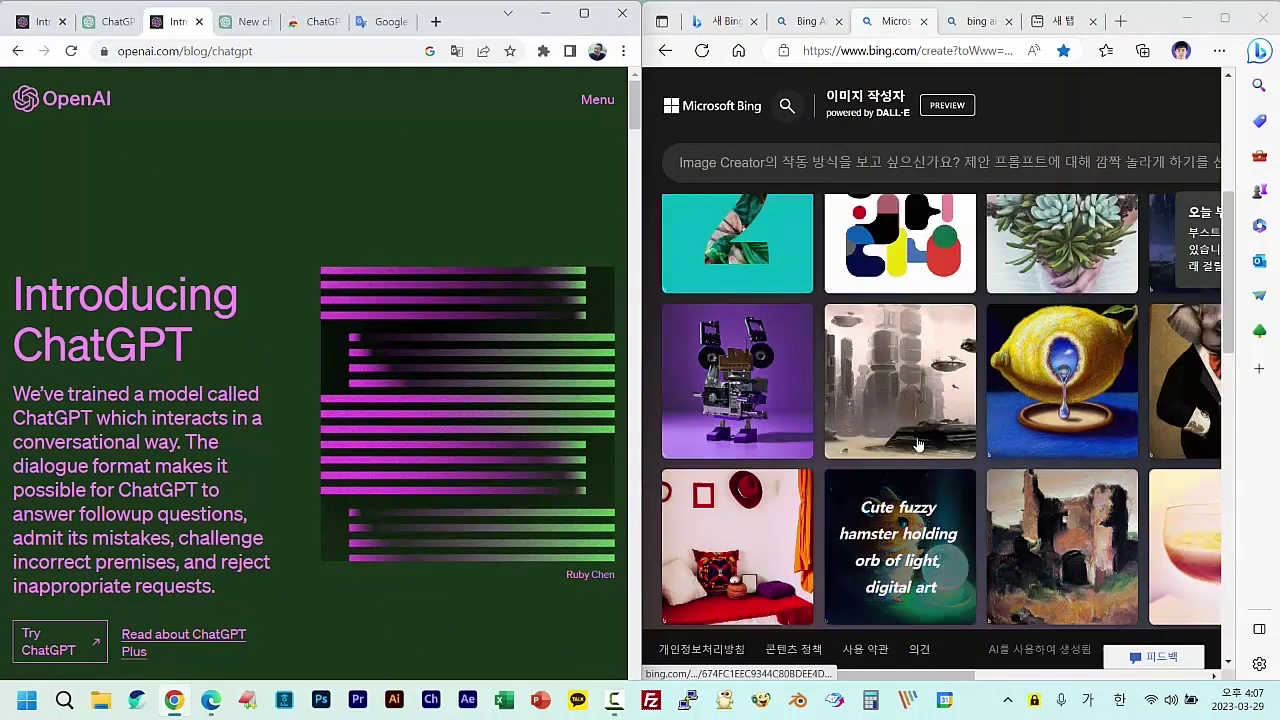
Show the new Bing introduction page in Edge with its heading and the chat link in view.
scroll(916, 433, up, 5)
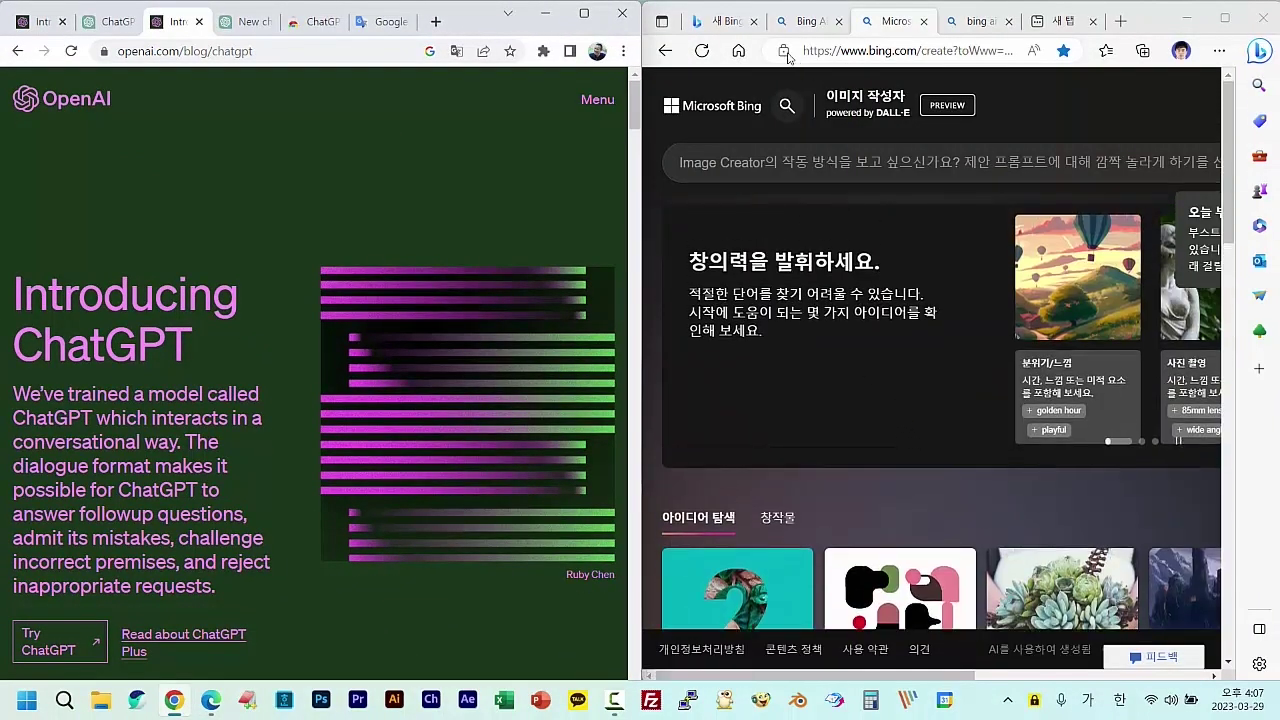
click(728, 21)
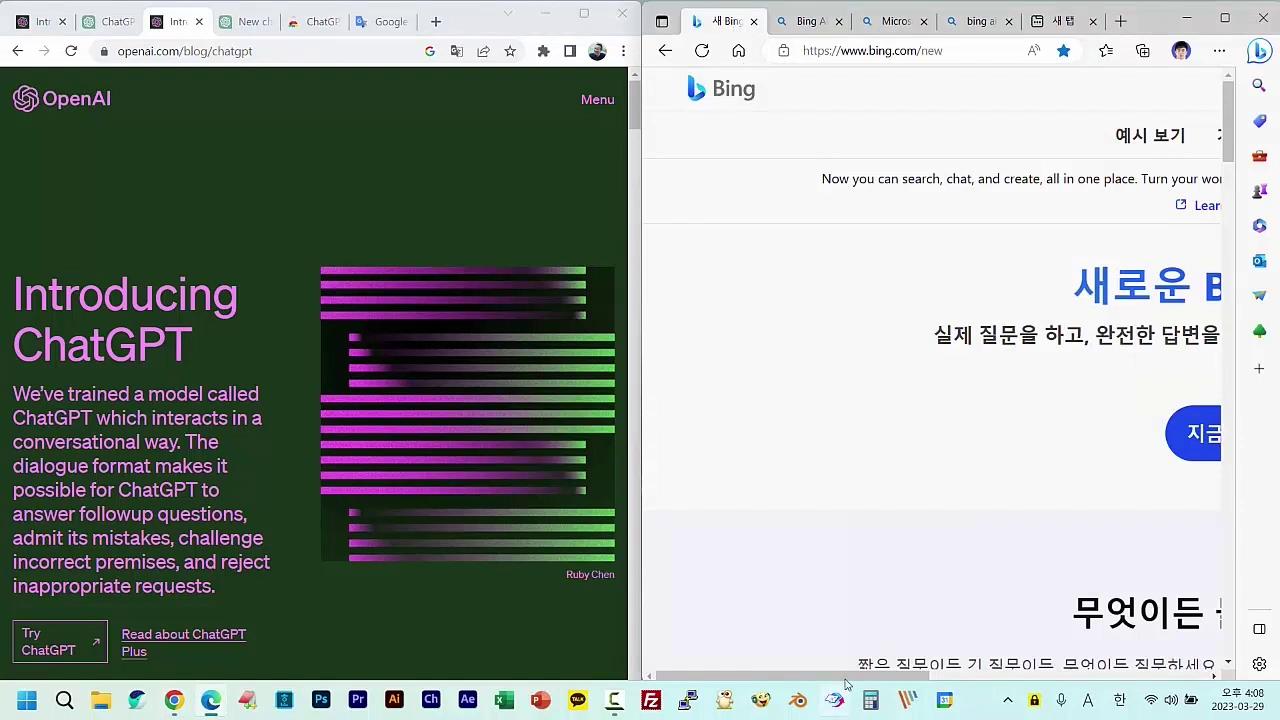
drag(861, 674, 931, 672)
scroll(965, 667, right, 2)
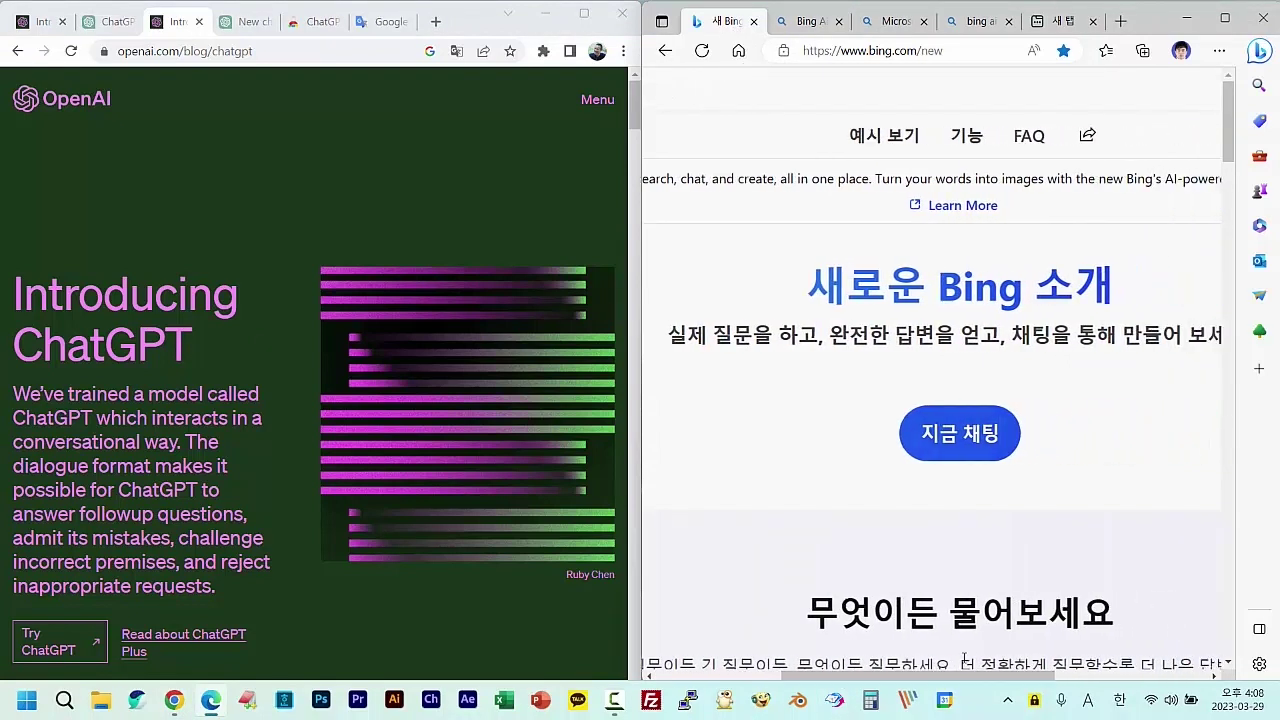